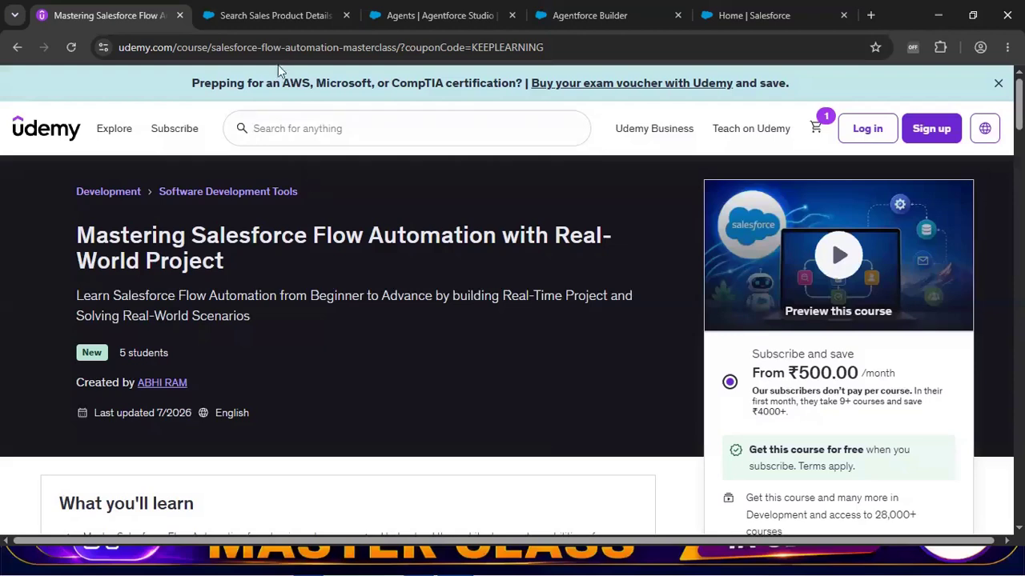
Copy the product name Lenovo Legion 5 Intel Core i5 10th Gen from the Sales Product list view.
left_click(291, 20)
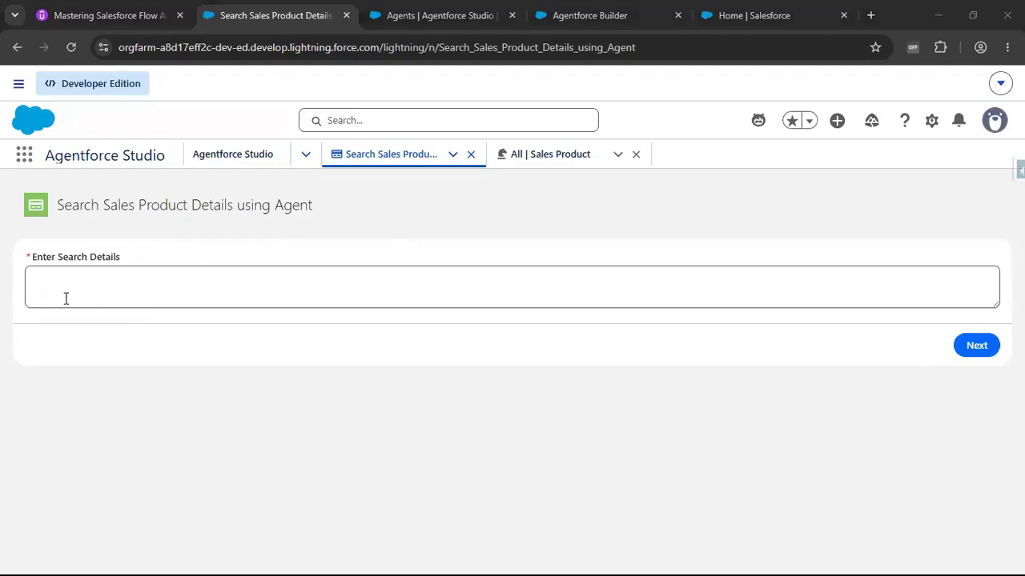
left_click(112, 294)
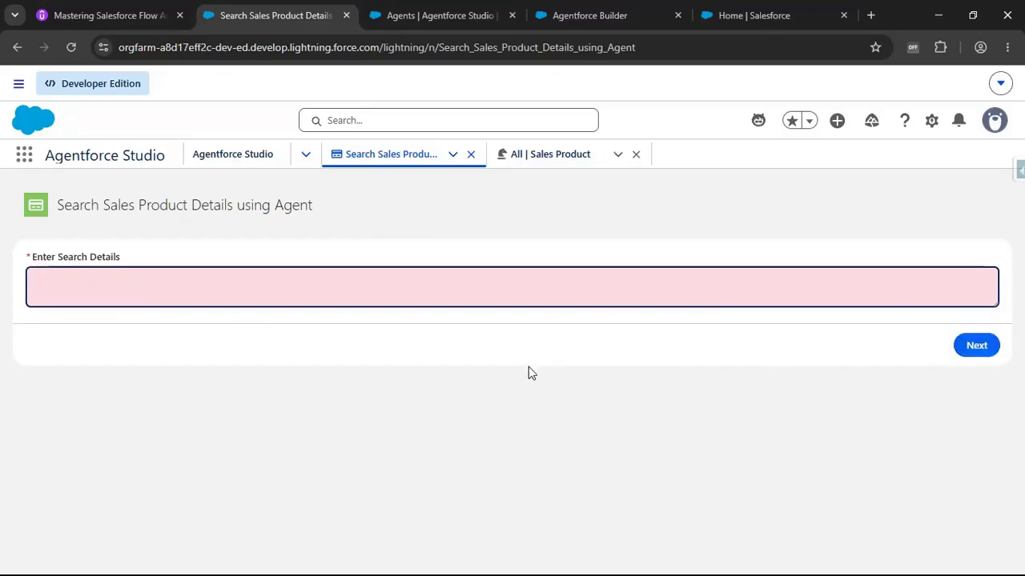
left_click(541, 164)
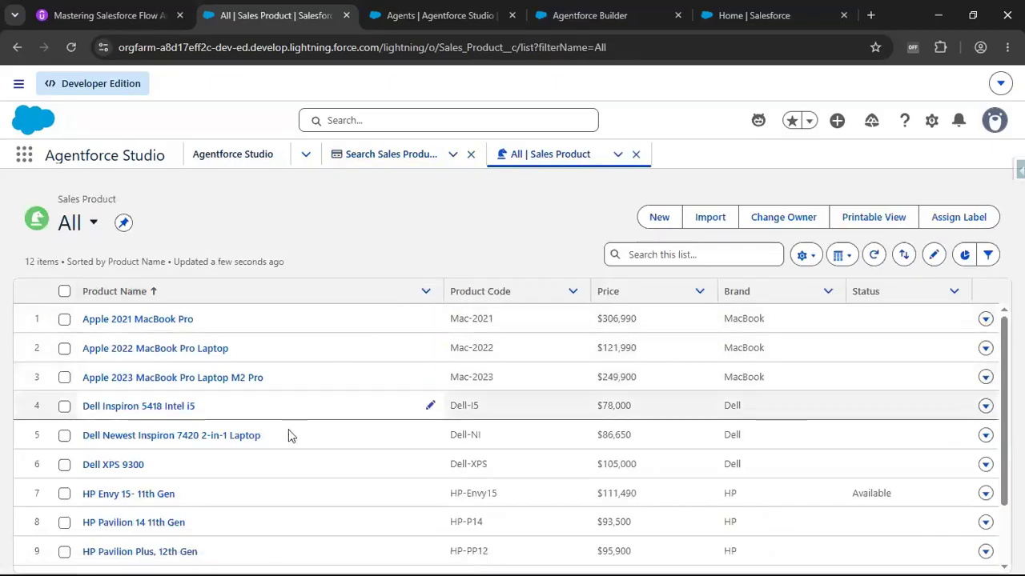
scroll(323, 444, "down", 2)
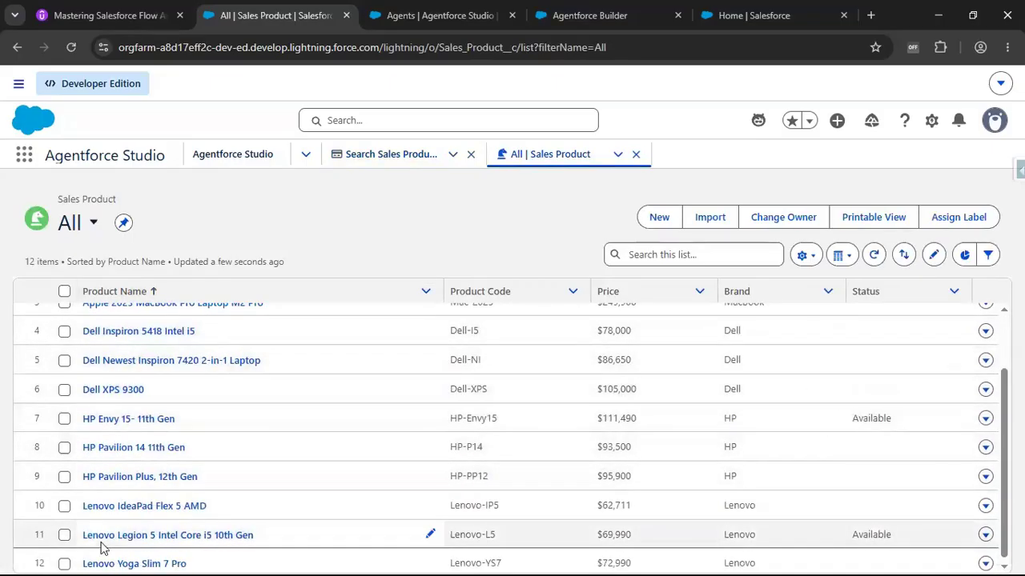
left_click_drag(83, 538, 268, 541)
key("ctrl+c")
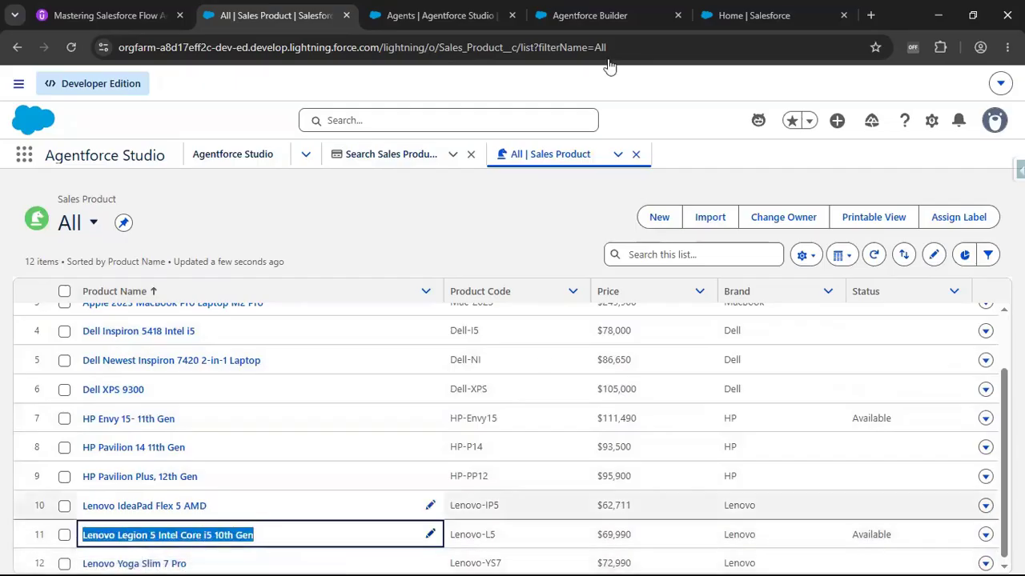
Enter Find the Lenovo Legion 5 Intel Core i5 10th Gen product details as the search details.
left_click(381, 156)
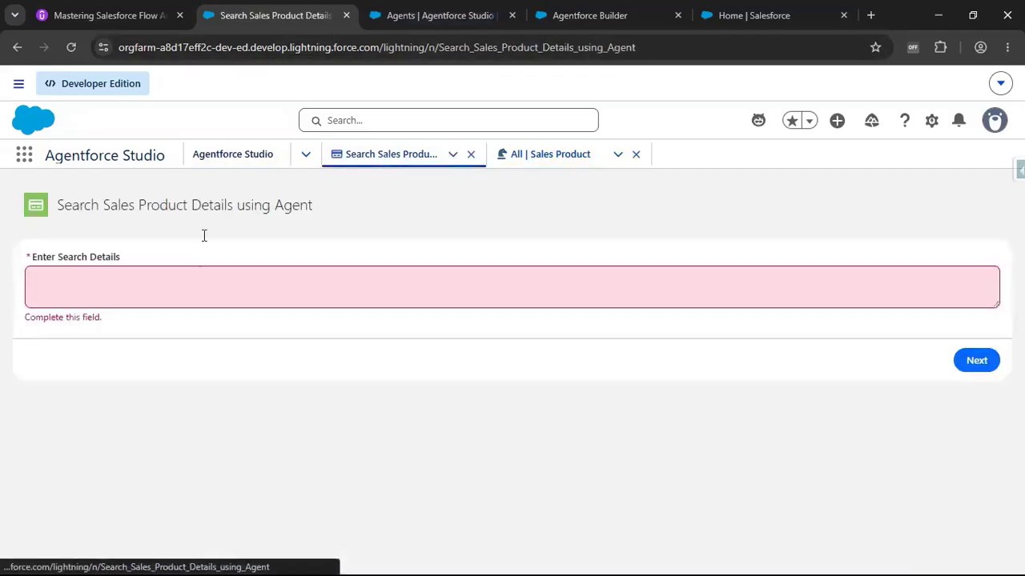
left_click(189, 280)
key("ctrl+v")
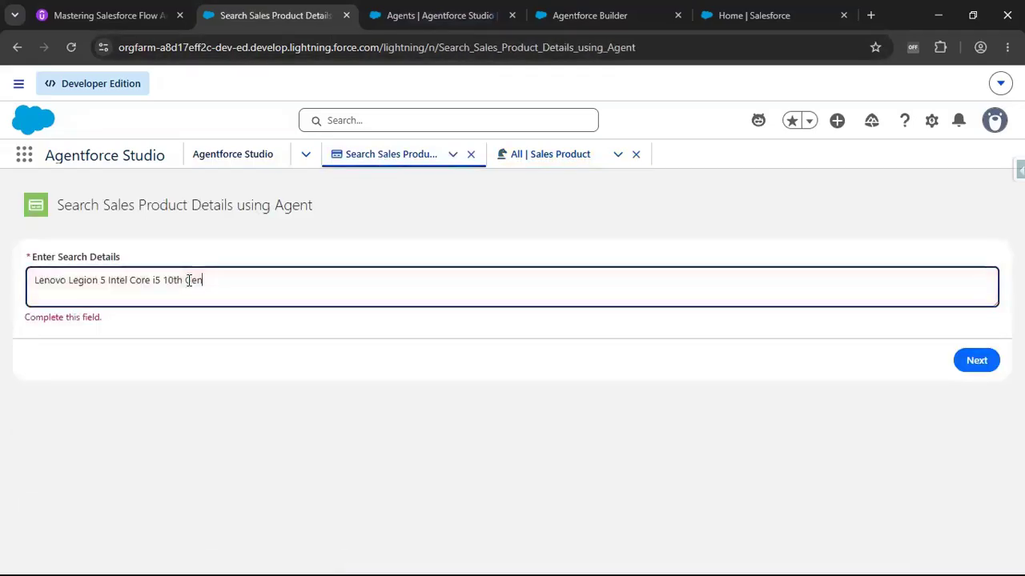
left_click(36, 280)
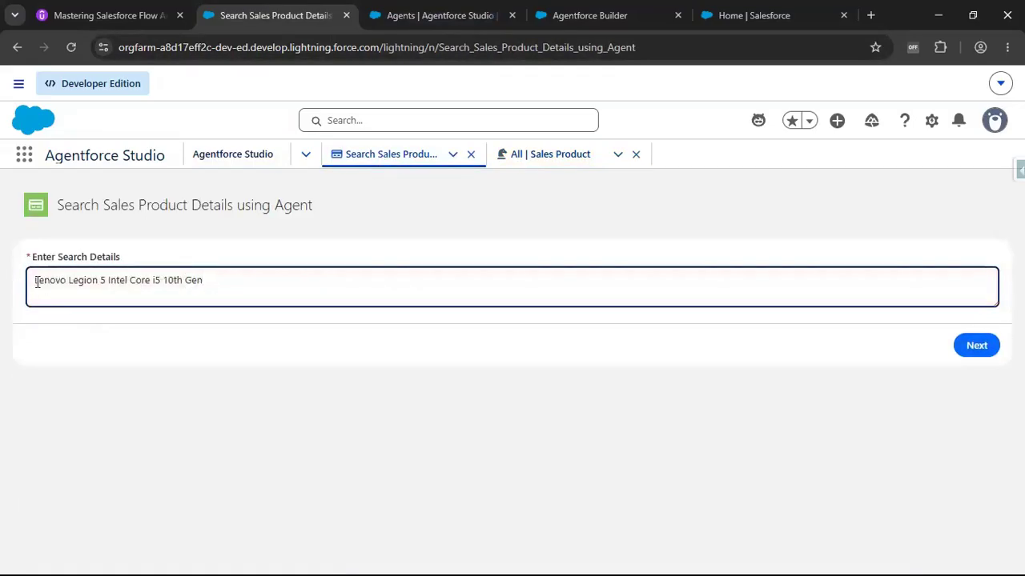
type("Find the ")
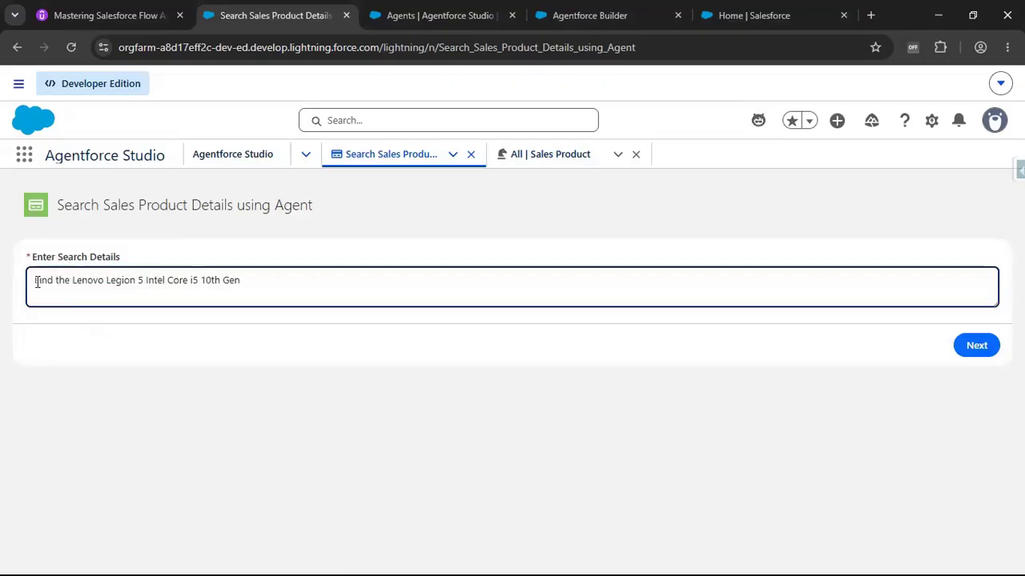
type(" product details")
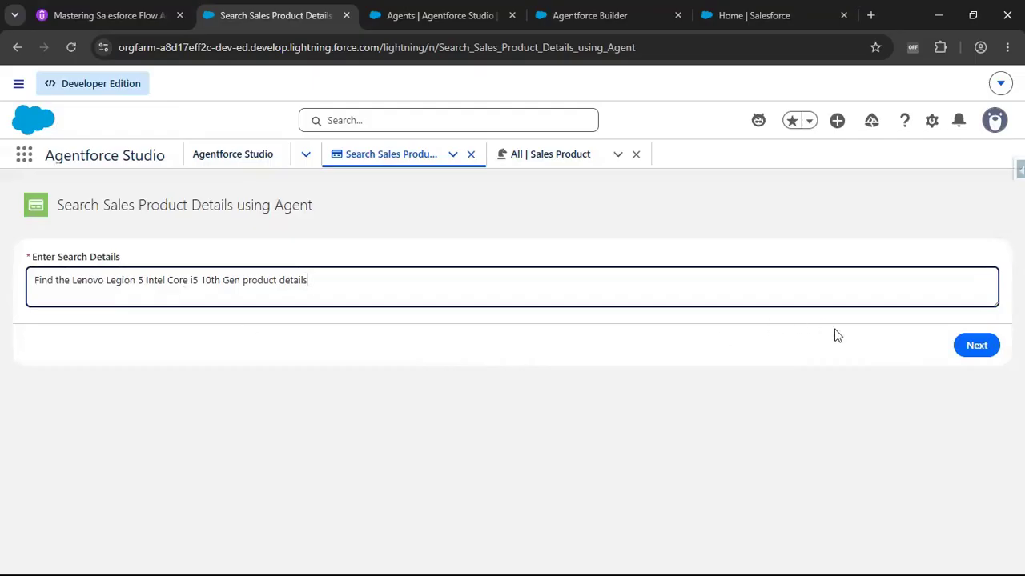
Submit the search and review the returned product summary.
left_click(977, 345)
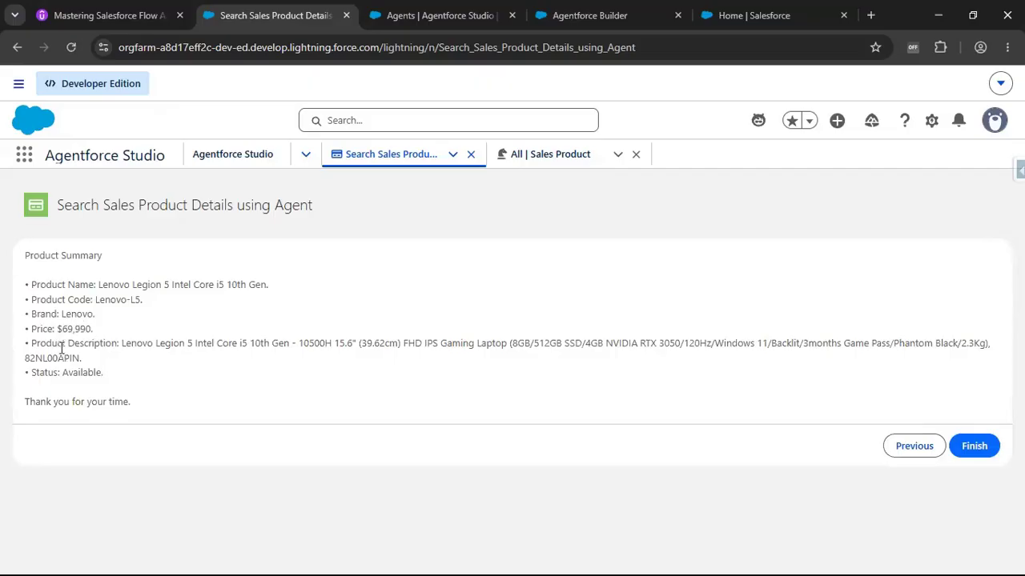
left_click_drag(40, 372, 192, 383)
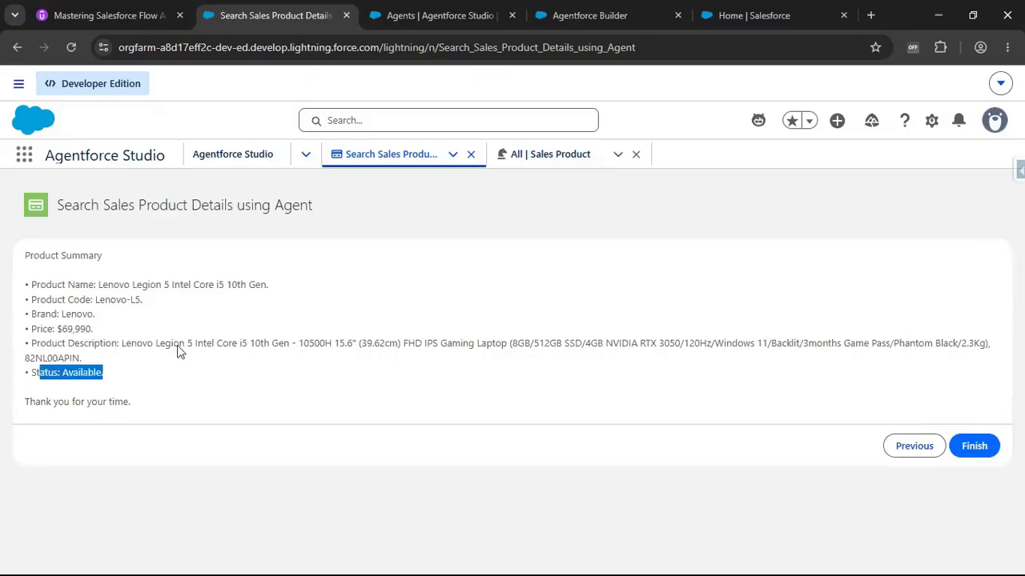
left_click(170, 310)
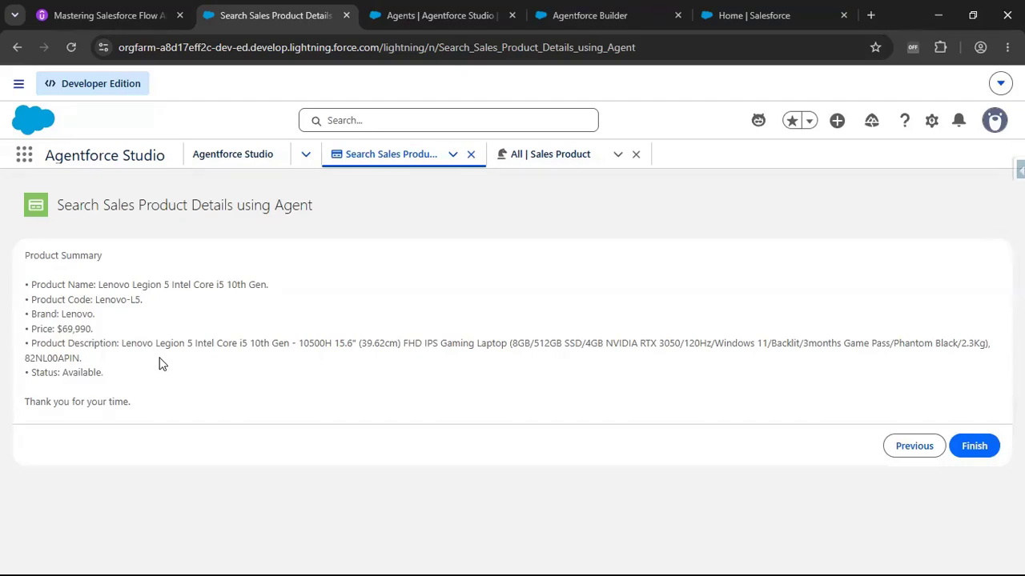
In the Agentforce Builder preview, send Find the Lenovo Legion 5 Intel Core i5 10th Gen product details and review the reply.
left_click(462, 20)
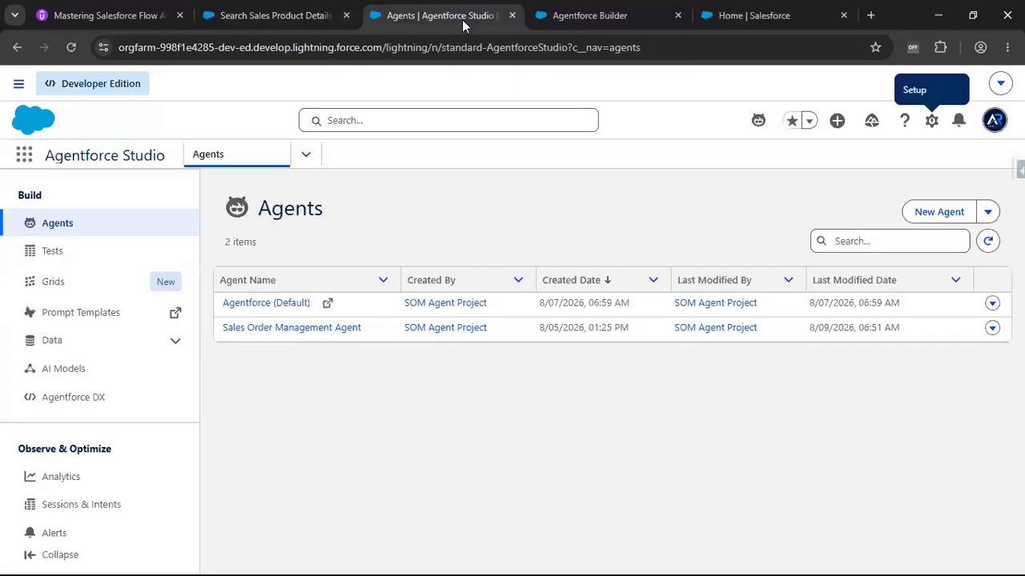
left_click(612, 18)
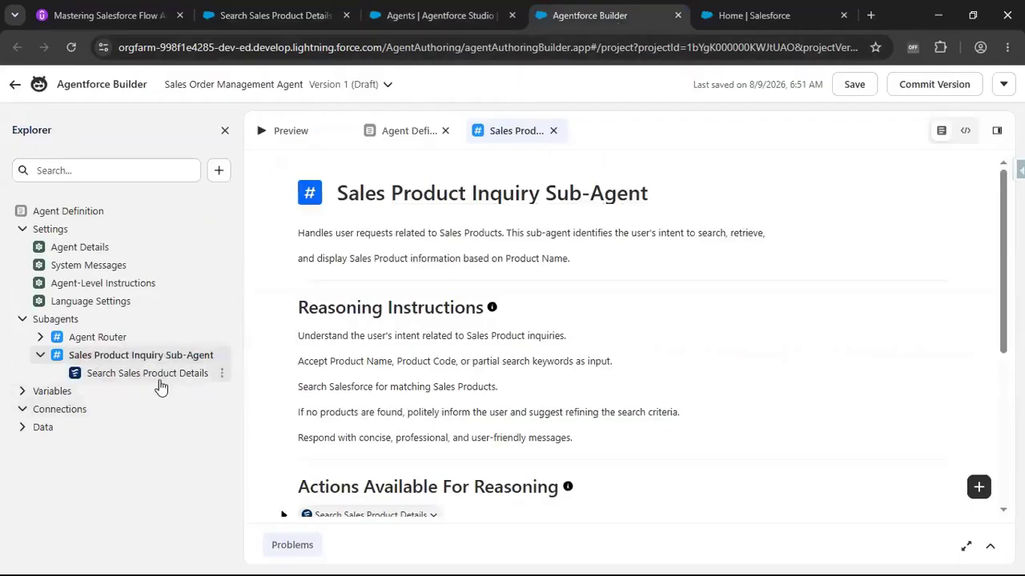
left_click(287, 136)
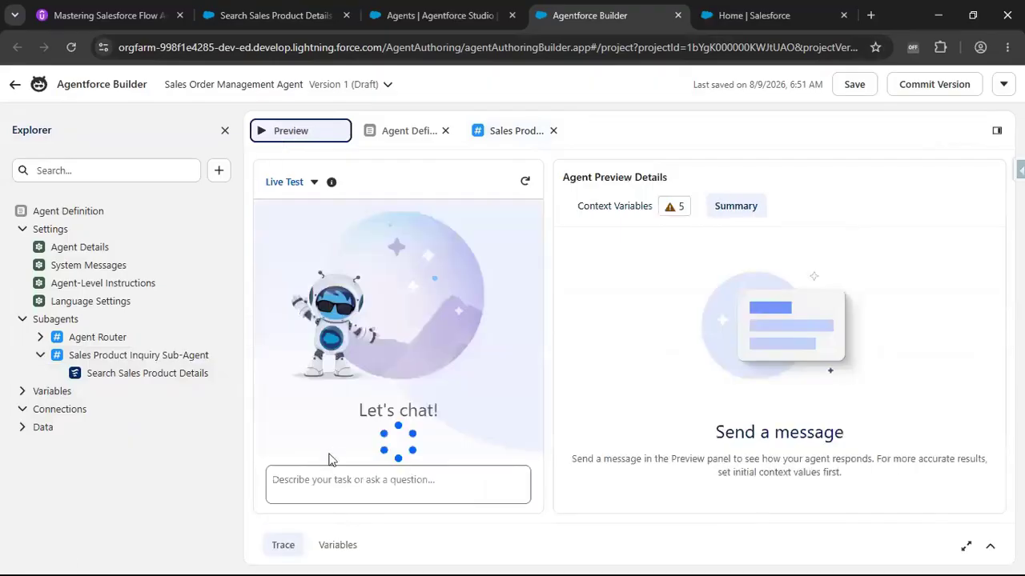
left_click(331, 464)
type("Find the")
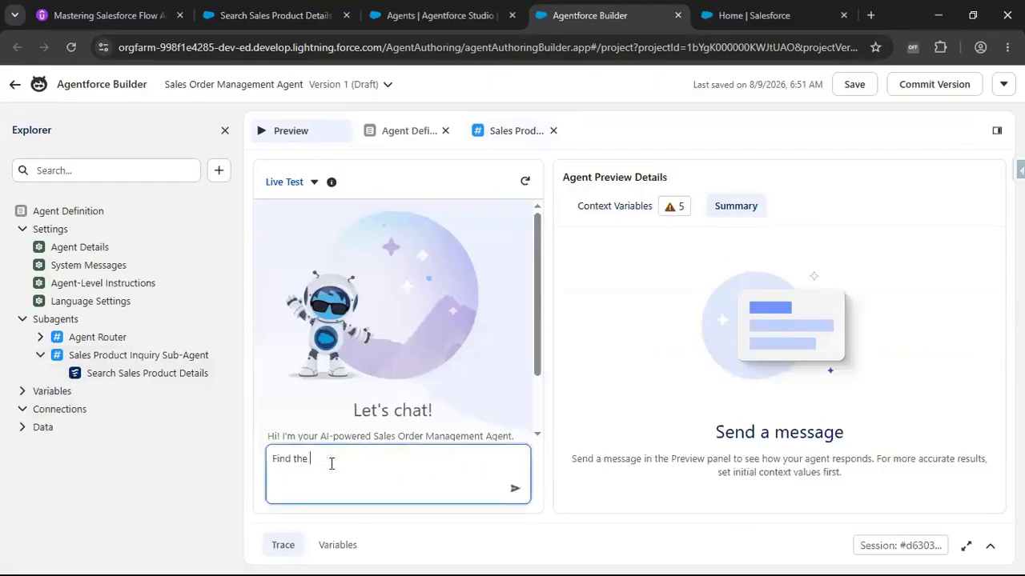
key("ctrl+v")
type("produc")
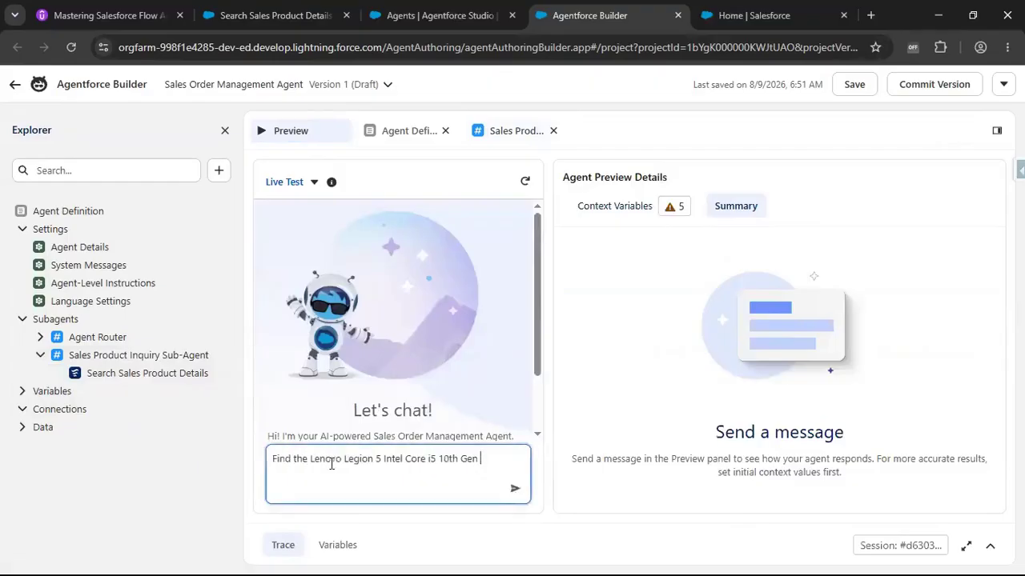
type("etails")
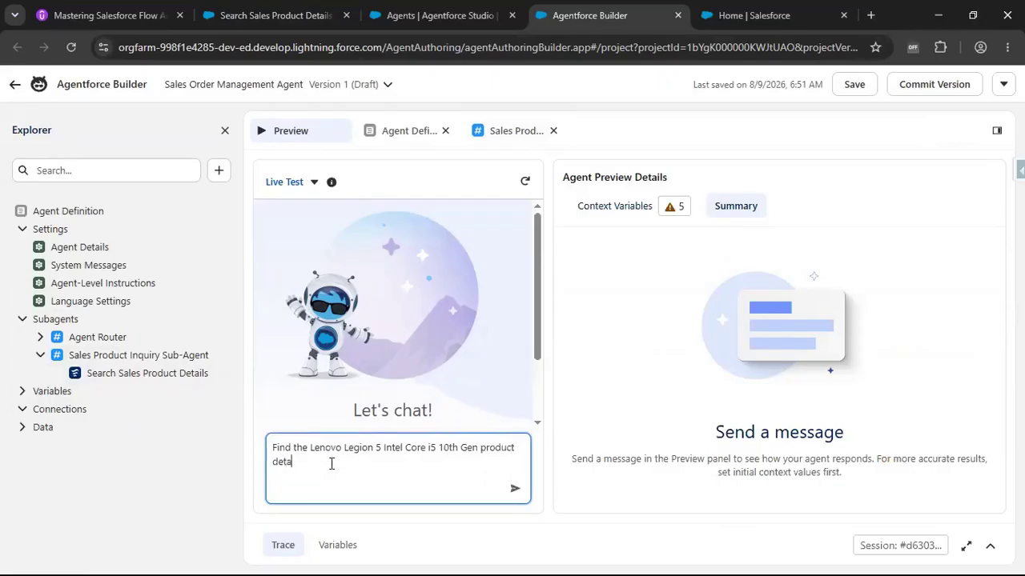
left_click(514, 488)
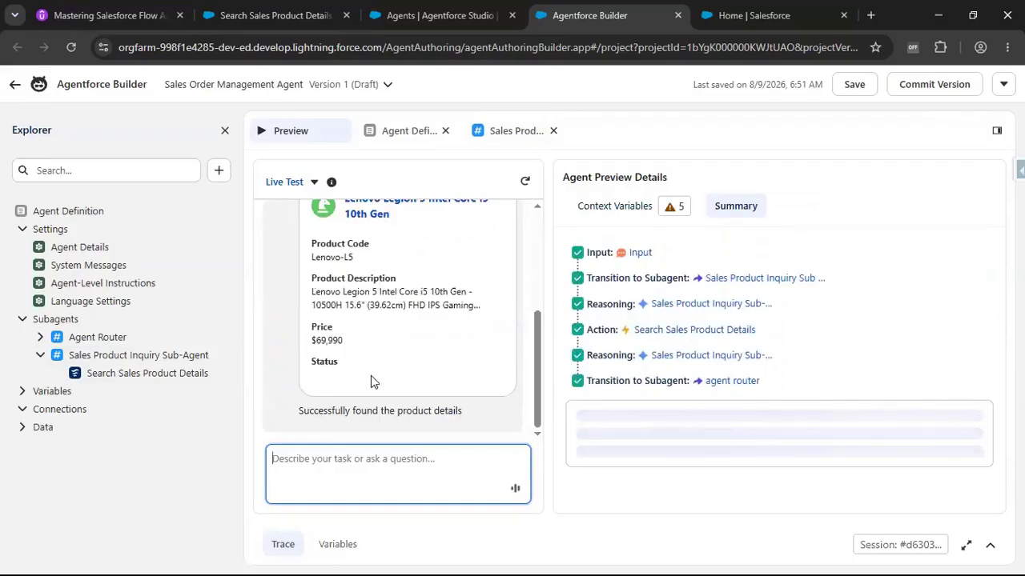
scroll(371, 382, "up", 2)
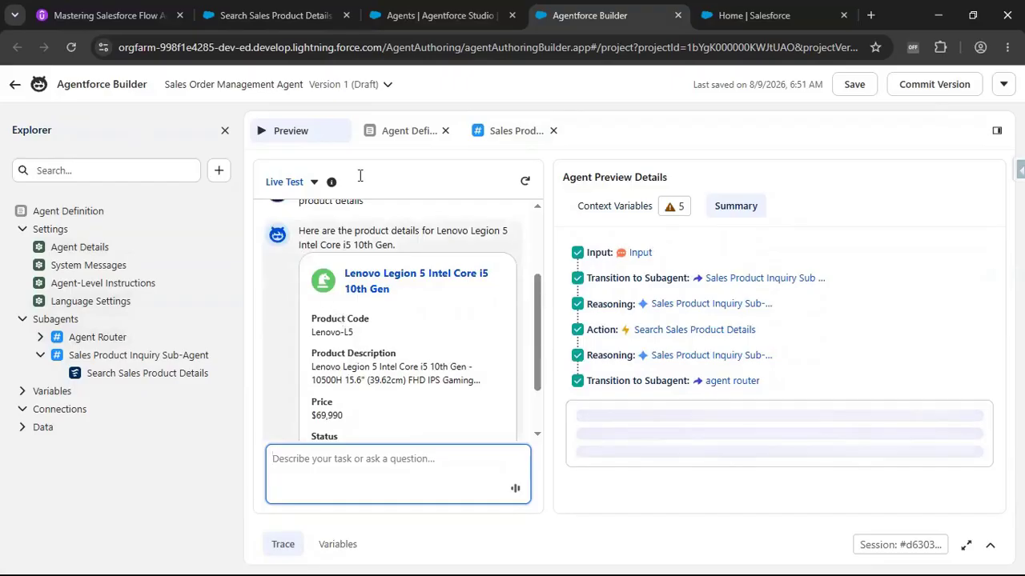
Open Flows in Setup and start a new Screen Flow.
left_click(737, 20)
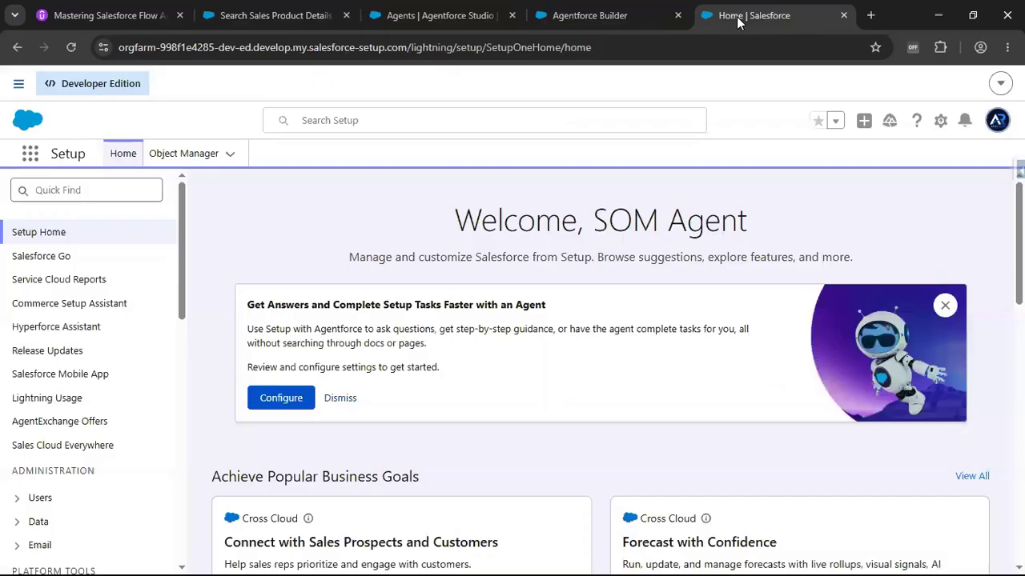
left_click(104, 188)
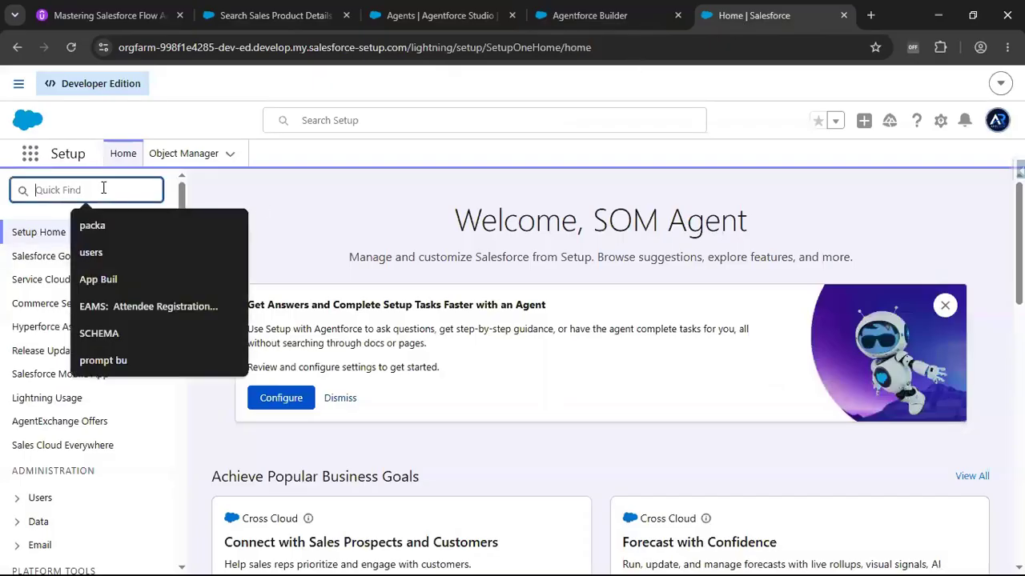
type("flow")
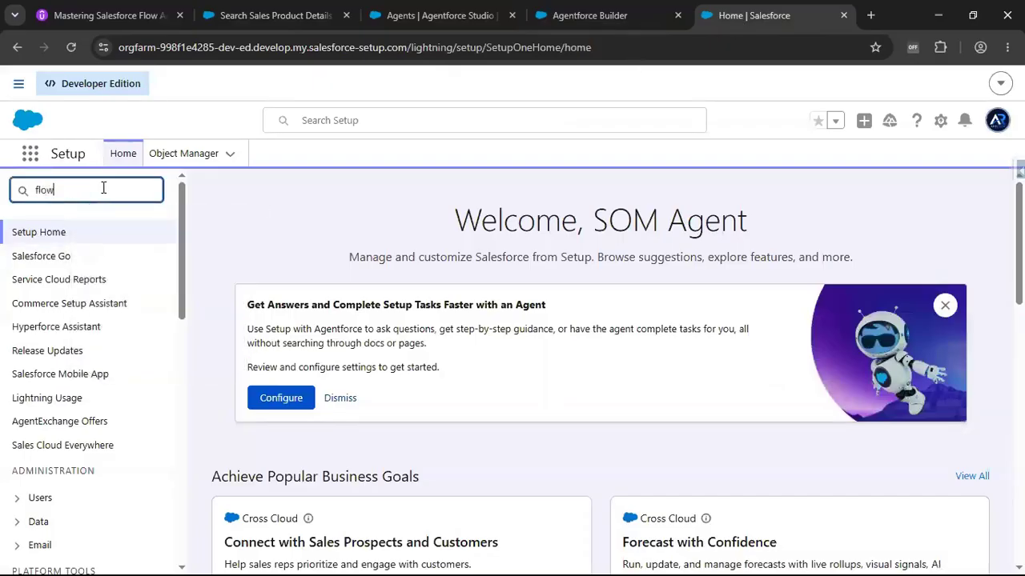
type("s")
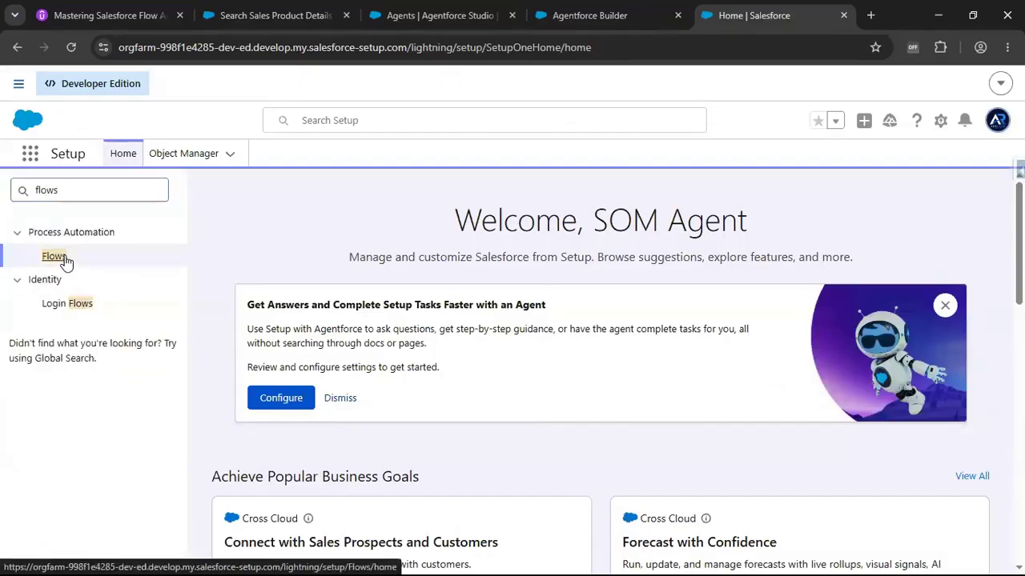
left_click(55, 256)
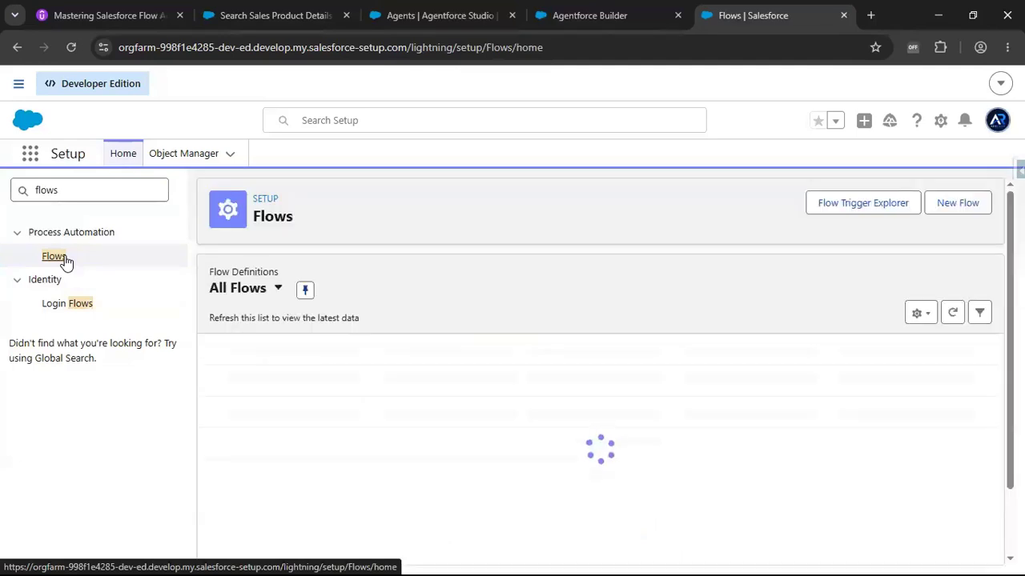
left_click(963, 213)
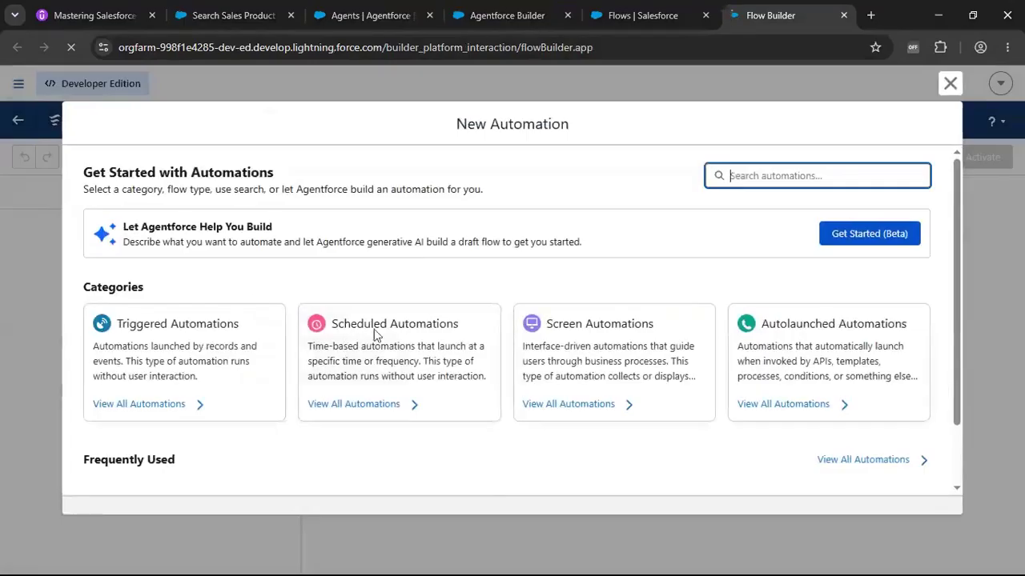
scroll(384, 349, "down", 1)
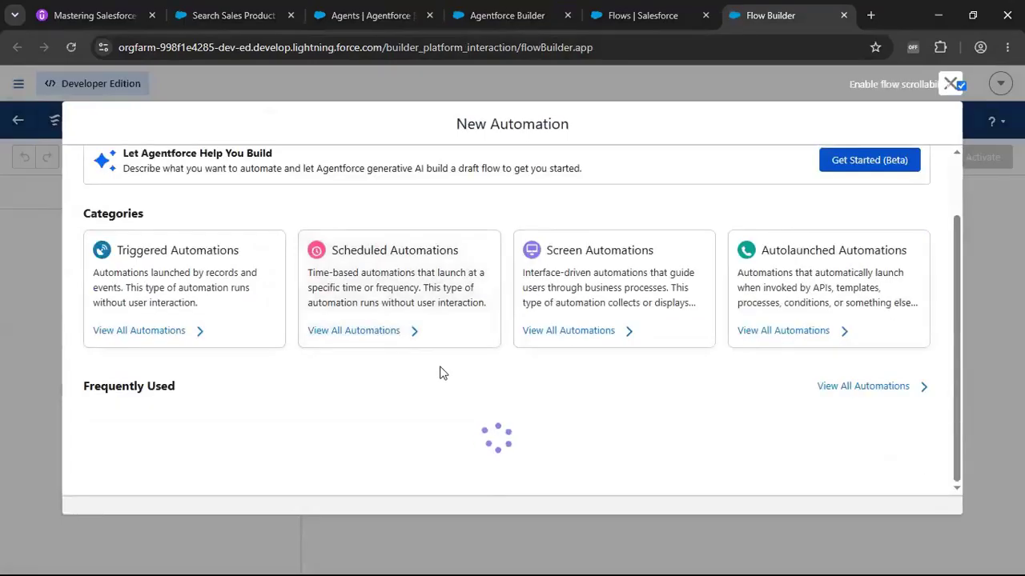
scroll(443, 373, "down", 1)
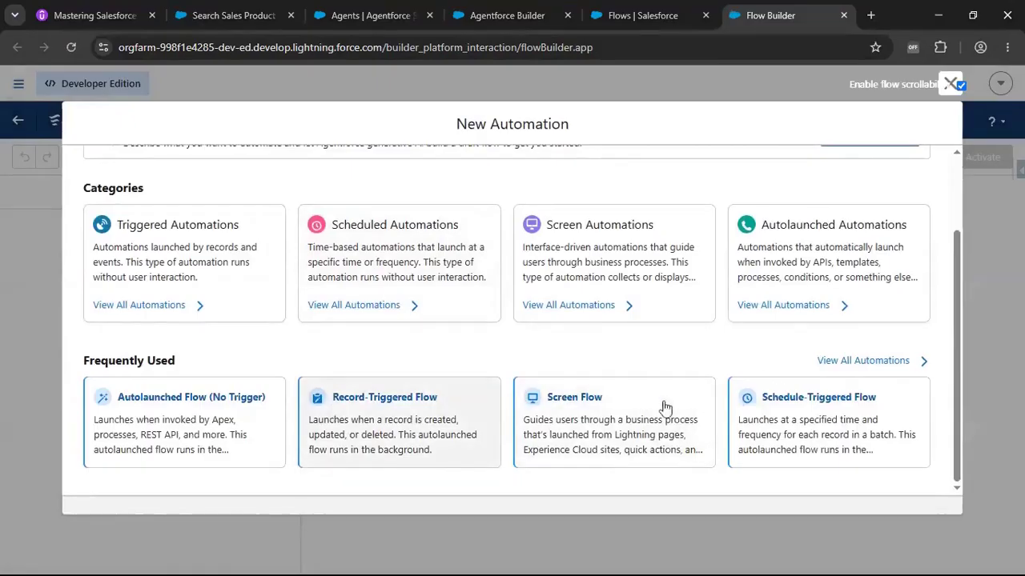
left_click(568, 397)
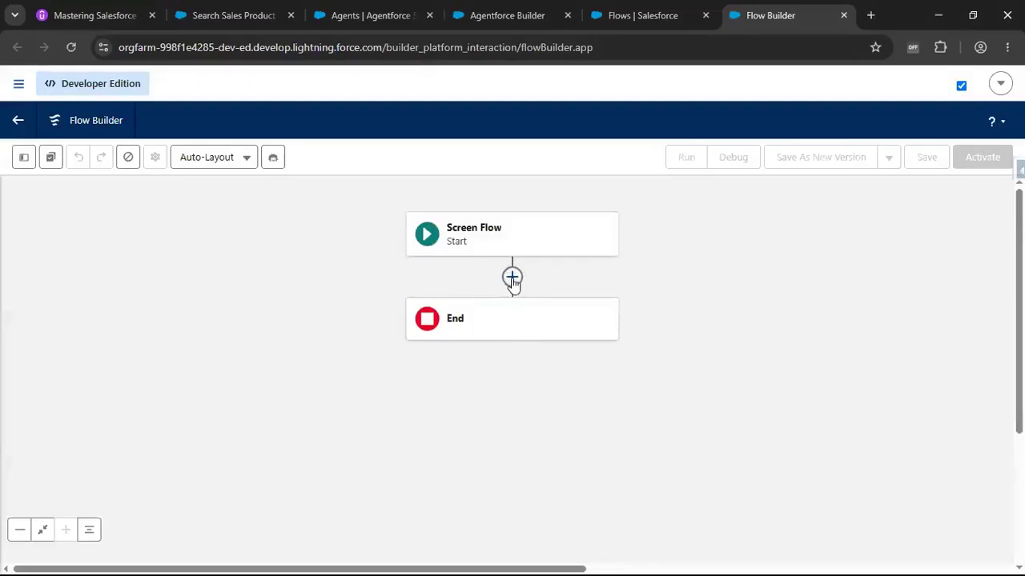
Add a Screen element labelled Search Sales Product Details after the start.
left_click(512, 278)
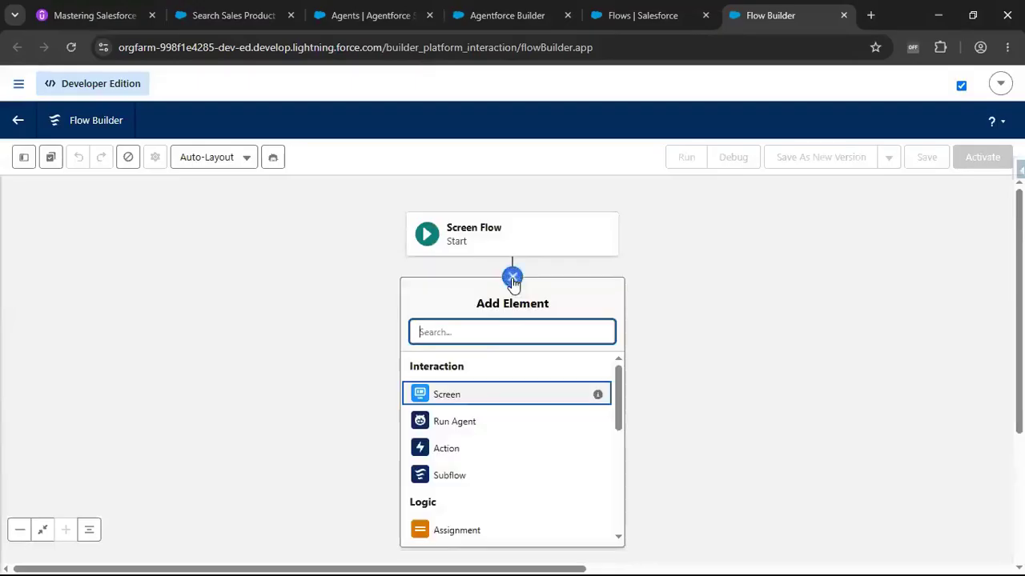
left_click(437, 400)
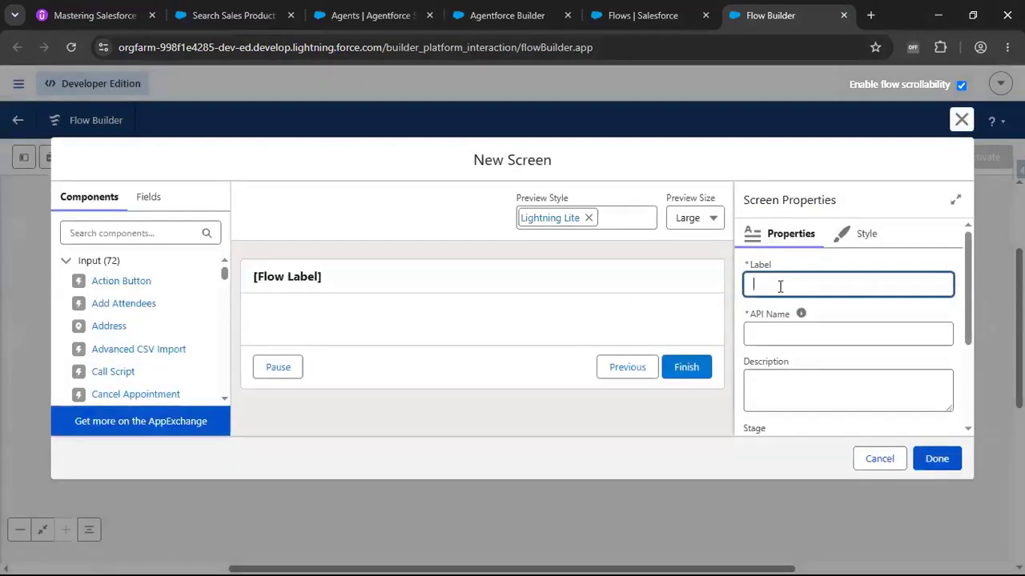
left_click(780, 286)
type("Search Sales Product Details")
left_click(800, 313)
Turn off Show Header in the screen's header configuration.
left_click(838, 390)
scroll(838, 396, "down", 1)
left_click(833, 408)
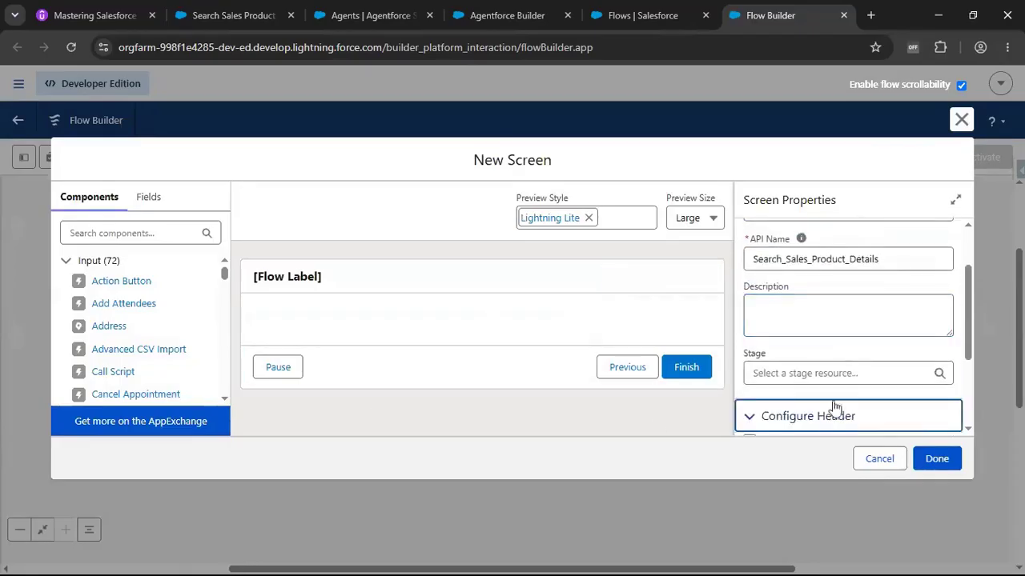
scroll(833, 409, "down", 2)
left_click(749, 365)
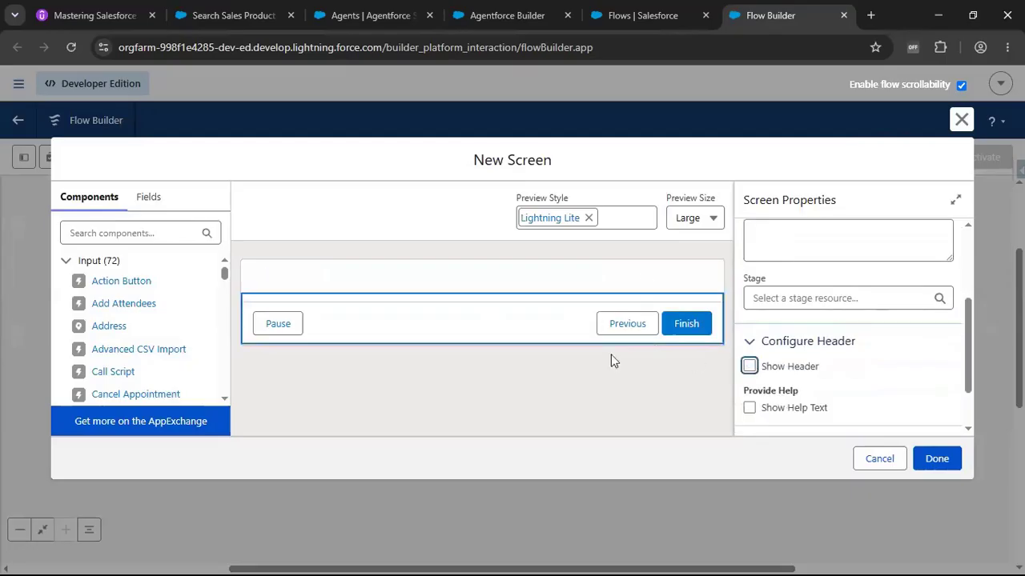
Add a required Long Text Area labelled Enter Search Details to the Search Sales Product Details screen.
left_click(135, 233)
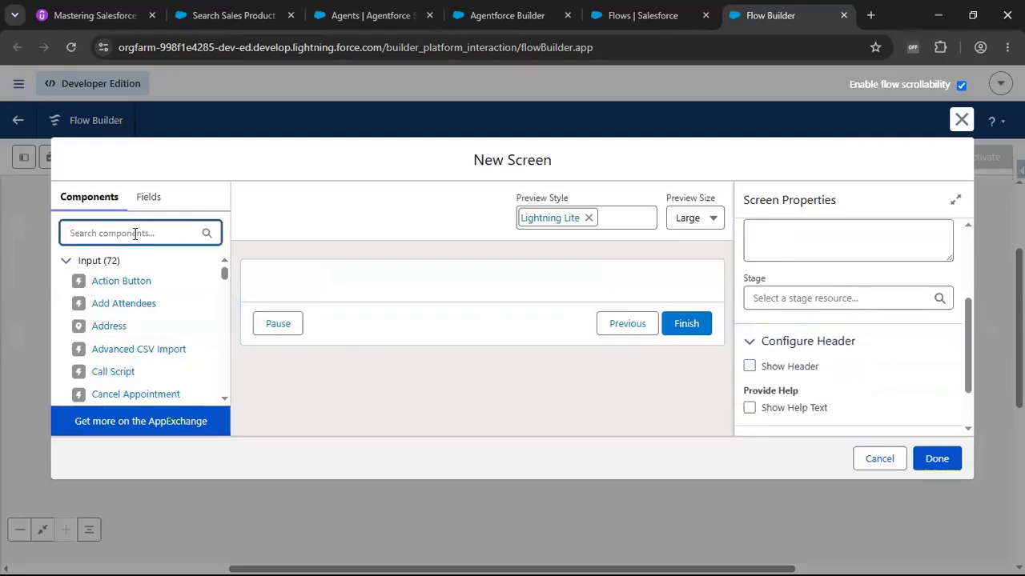
type("Text")
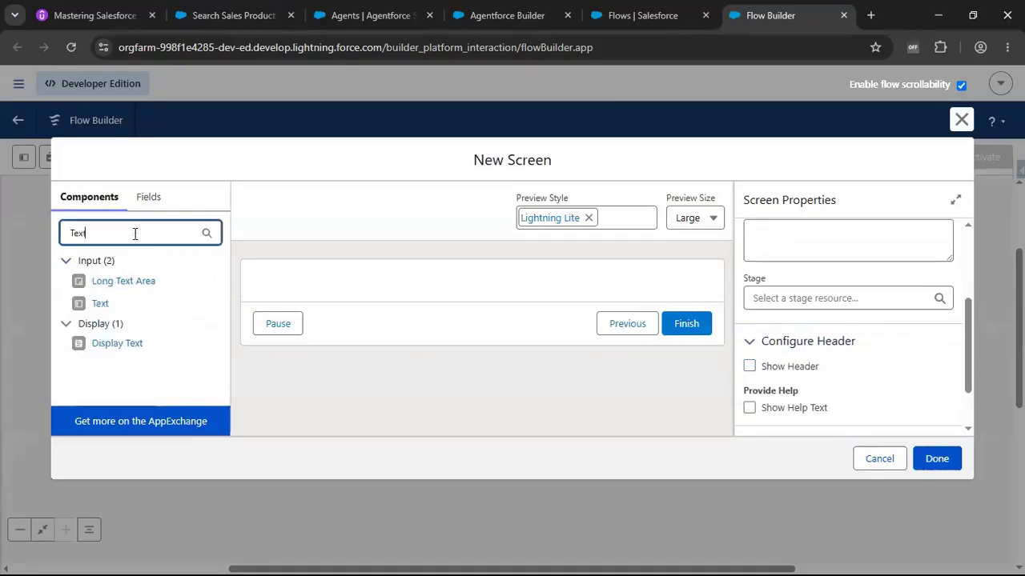
left_click_drag(128, 282, 320, 286)
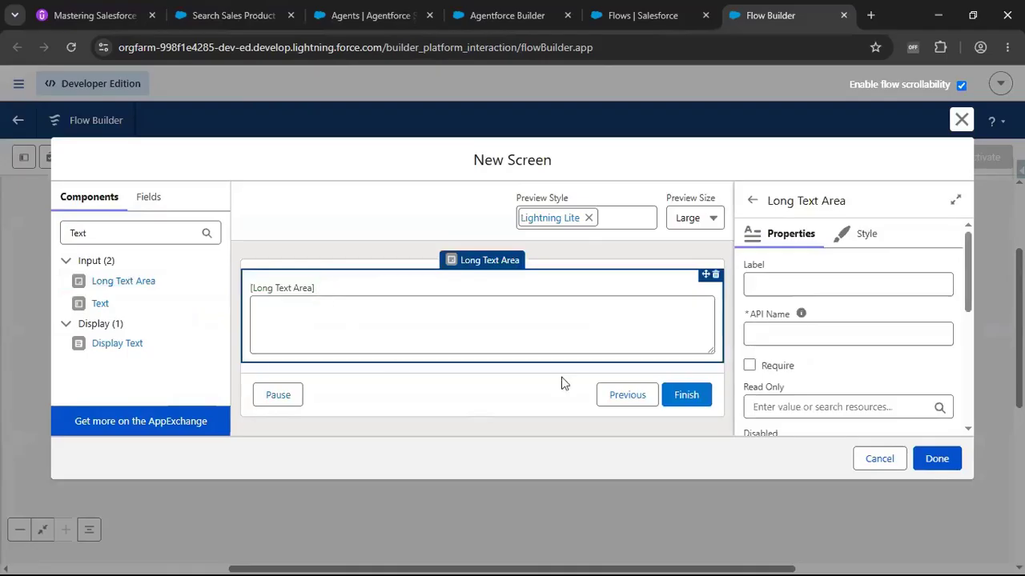
left_click(802, 282)
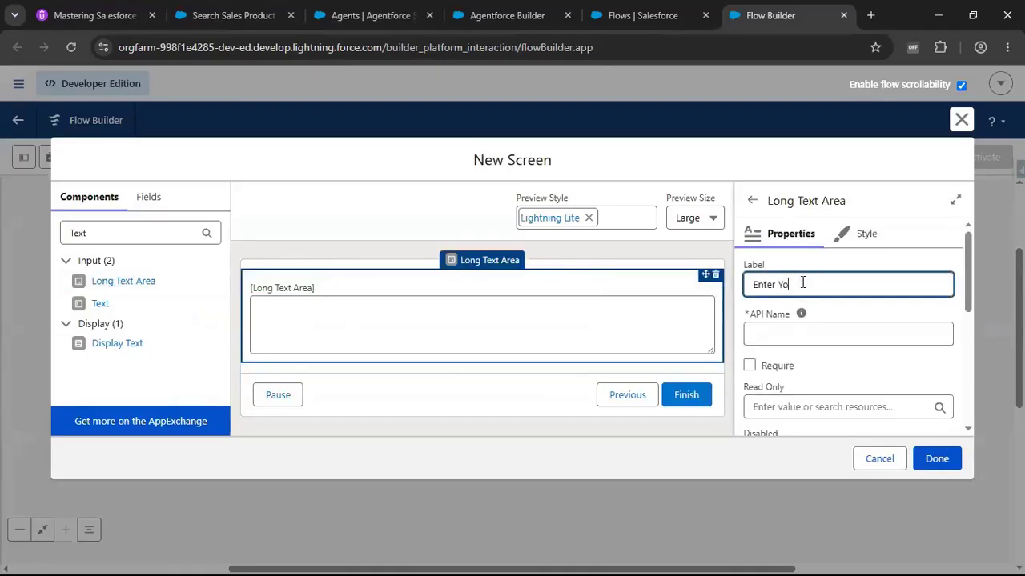
type("Enter Your Input")
left_click_drag(781, 284, 874, 282)
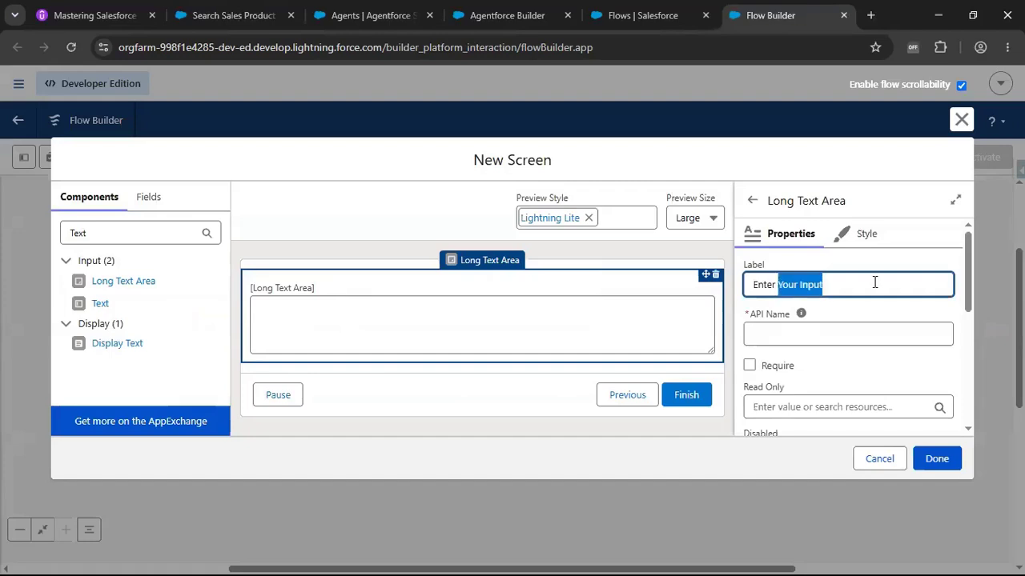
type("Sear")
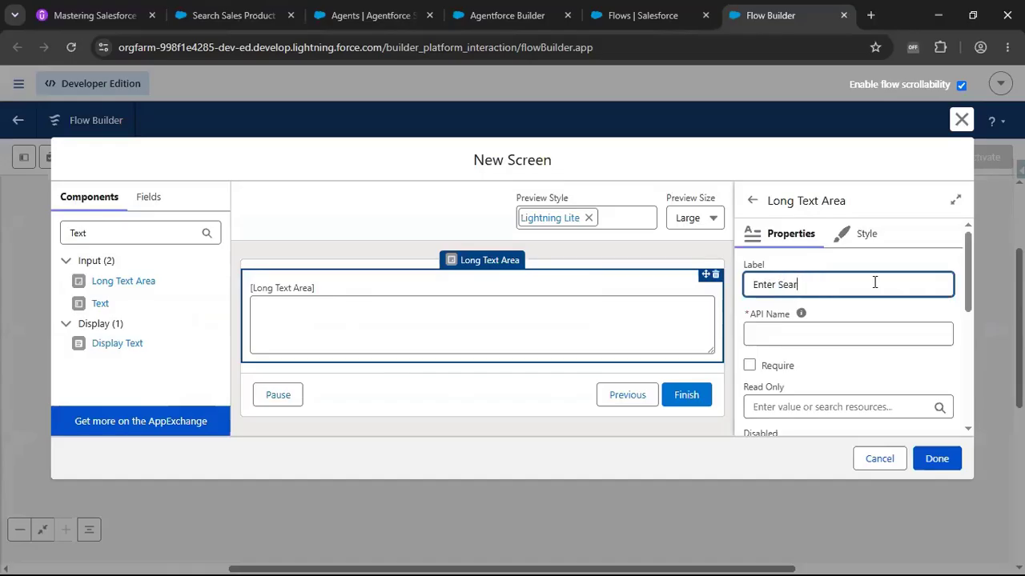
type("ch Details")
left_click(836, 334)
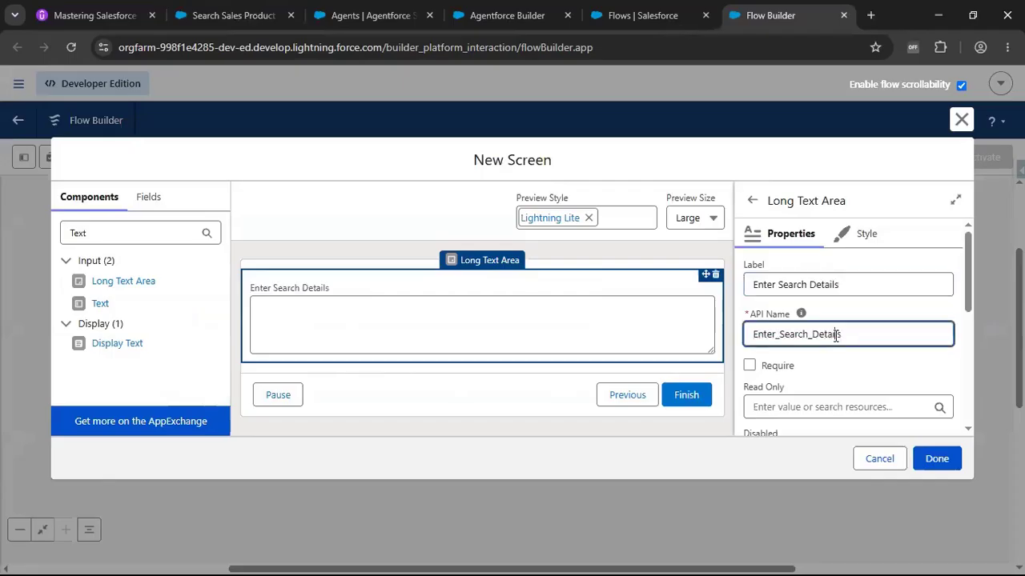
left_click(751, 368)
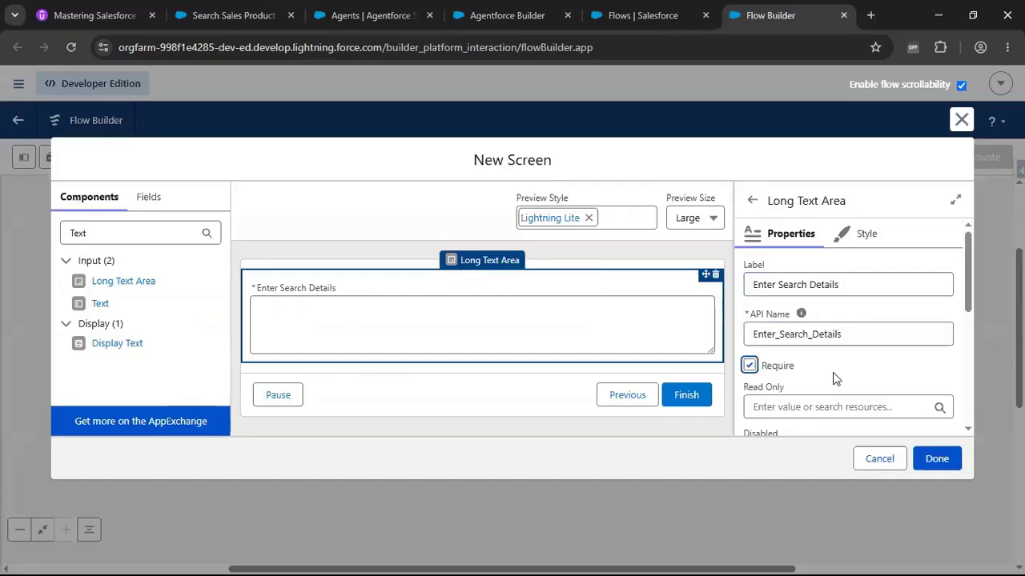
scroll(832, 376, "down", 2)
left_click(938, 459)
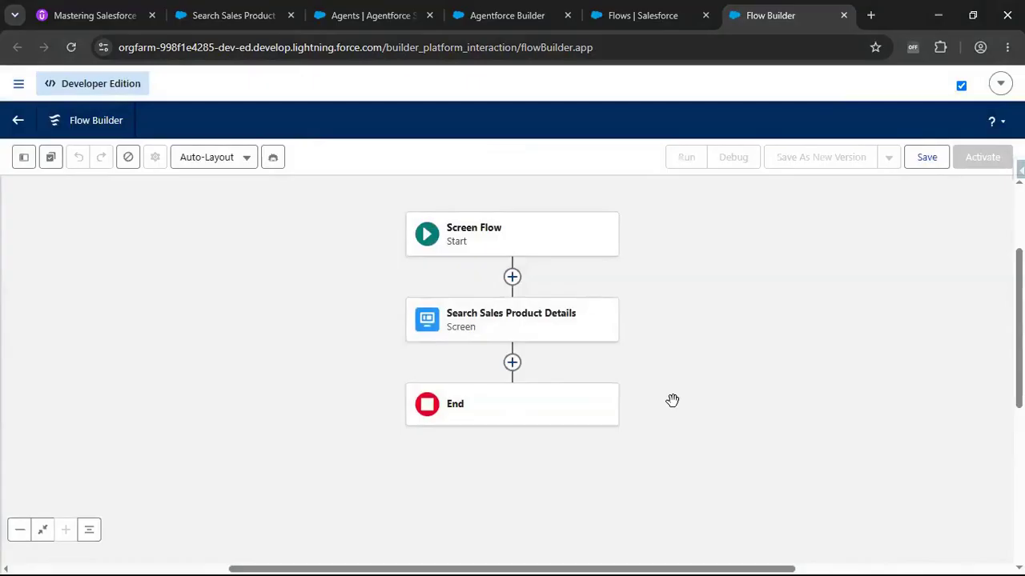
Add a Run Agent element after the Search Sales Product Details screen.
left_click(513, 363)
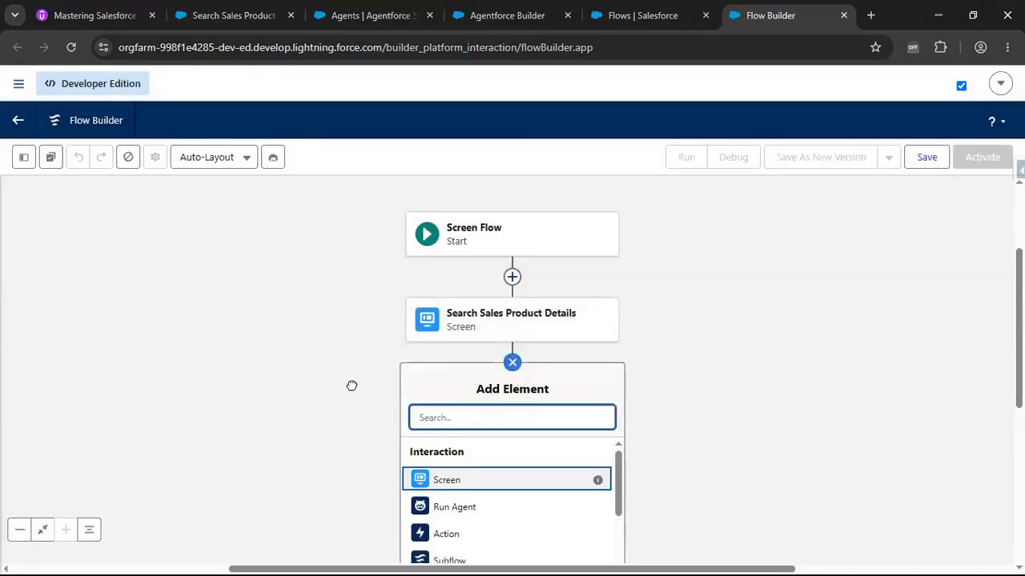
left_click_drag(352, 384, 357, 329)
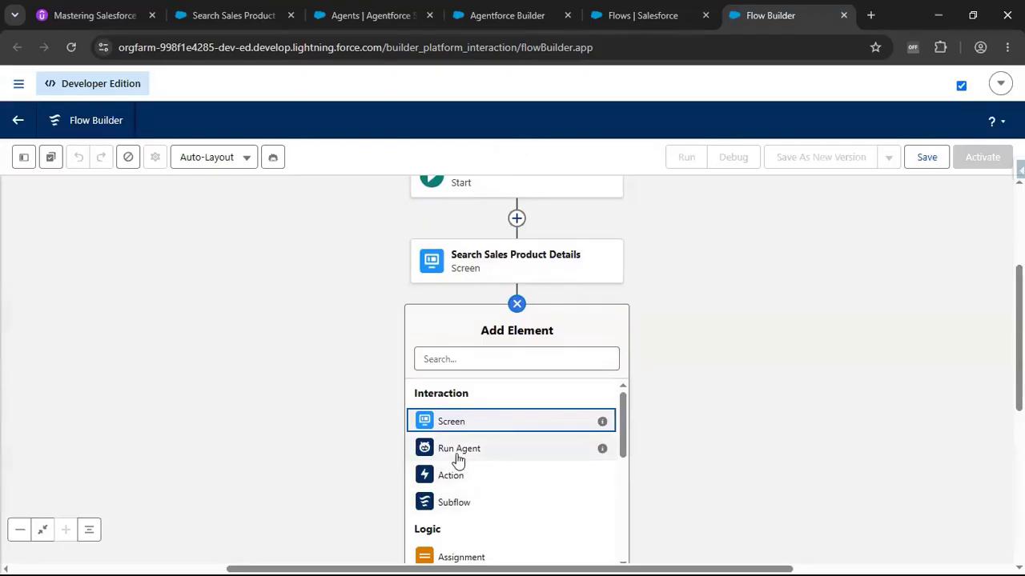
left_click(513, 450)
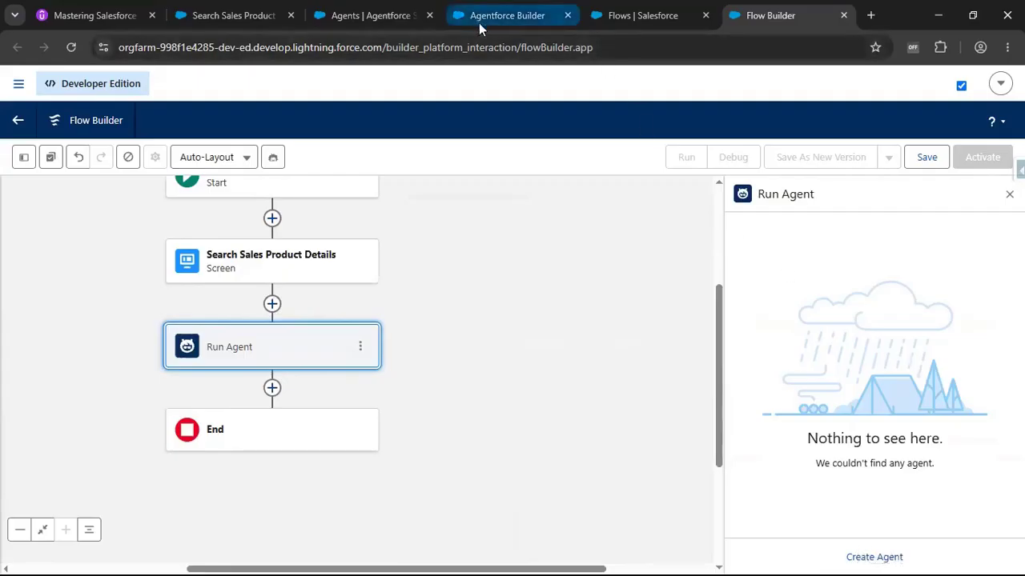
Switch to the Agentforce Builder and commit the Sales Order Management Agent's current version.
left_click(381, 17)
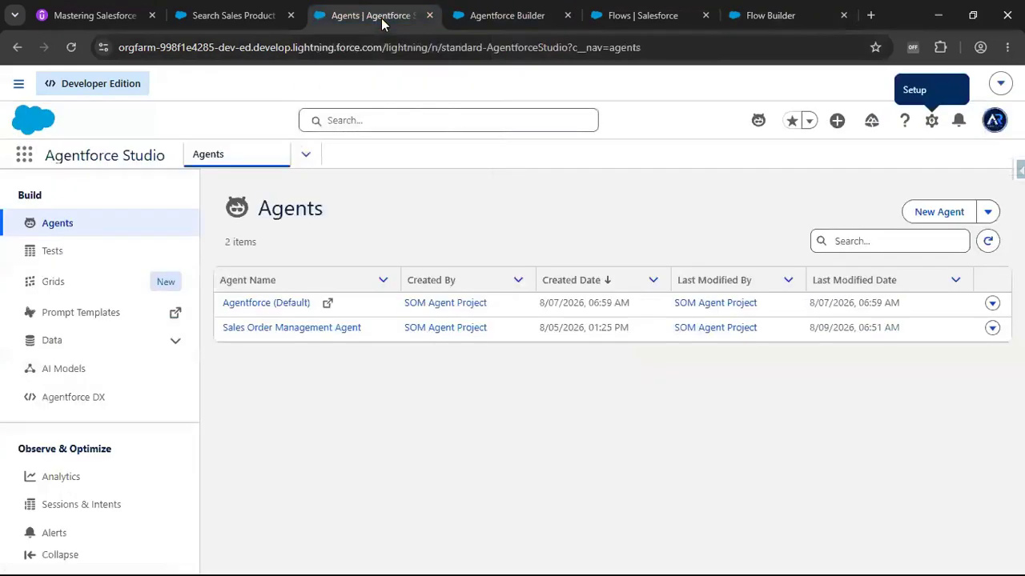
left_click(516, 17)
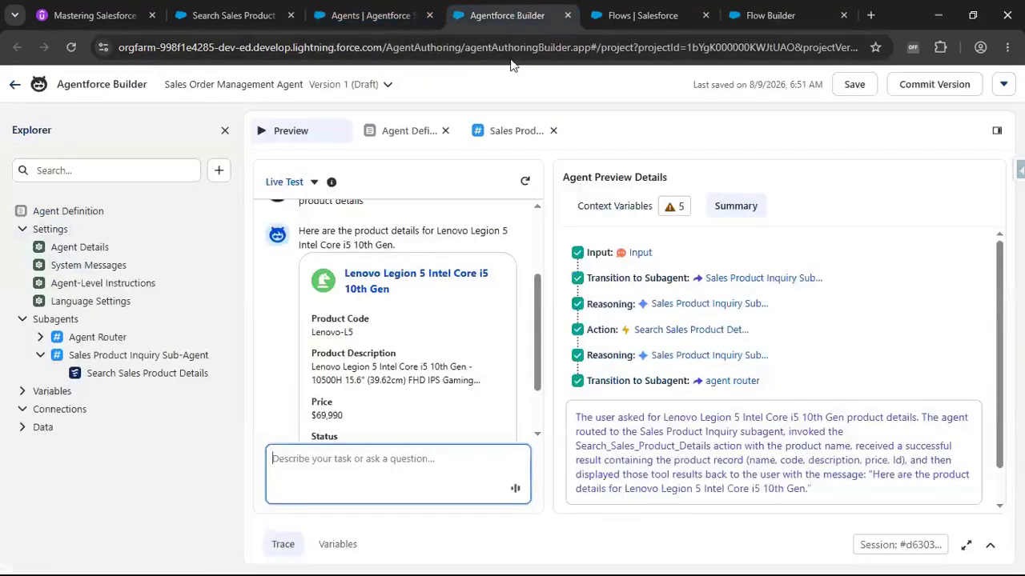
left_click(928, 91)
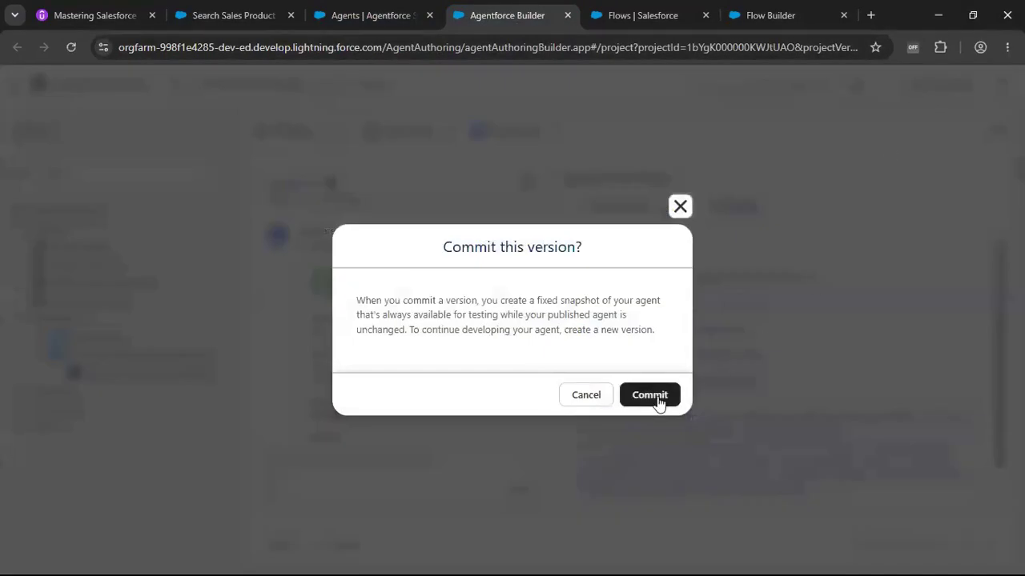
left_click(660, 397)
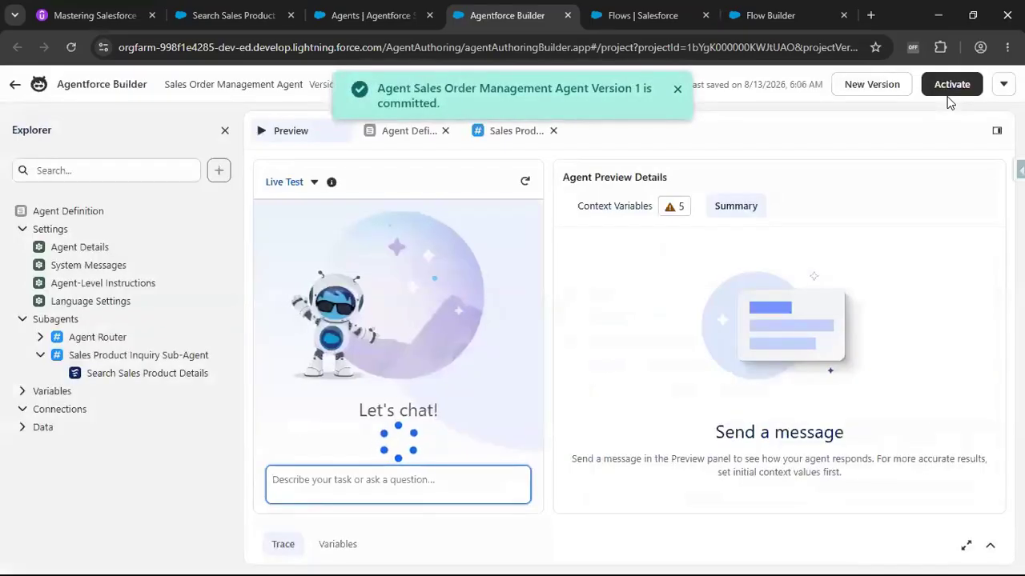
Activate the committed Sales Order Management Agent version.
left_click(957, 89)
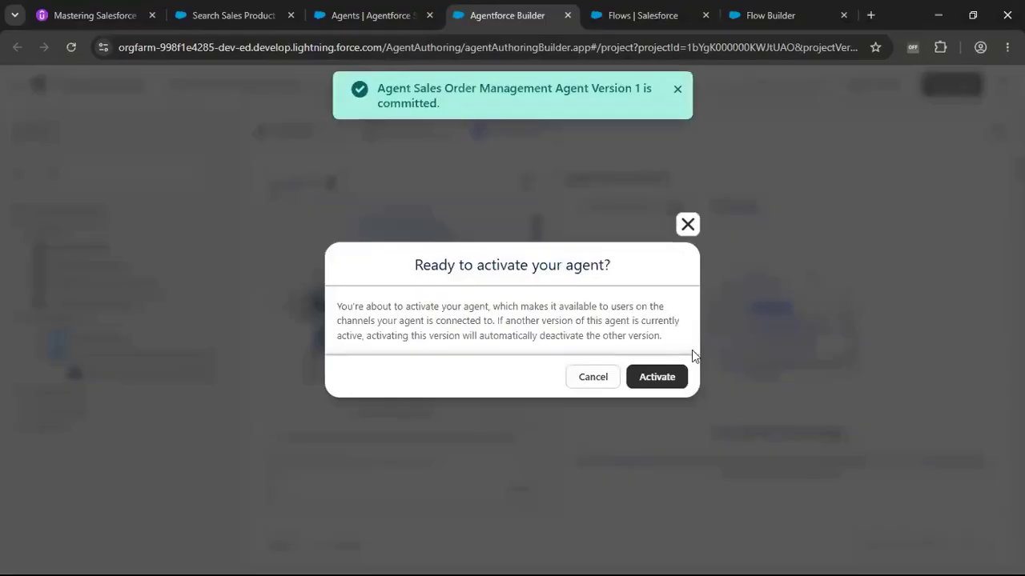
left_click(669, 377)
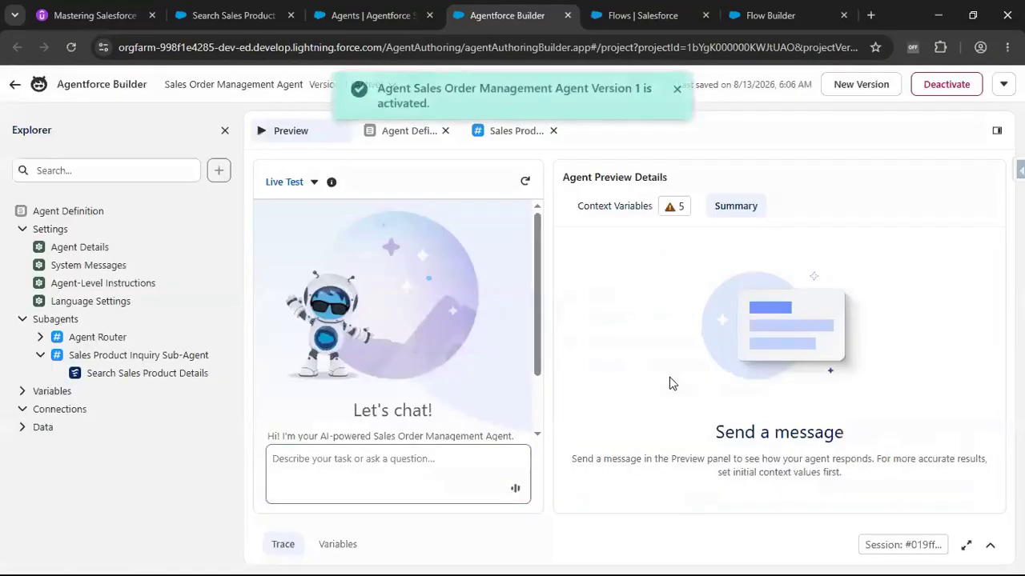
Return to Flow Builder and delete the Run Agent element from the flow.
left_click(659, 16)
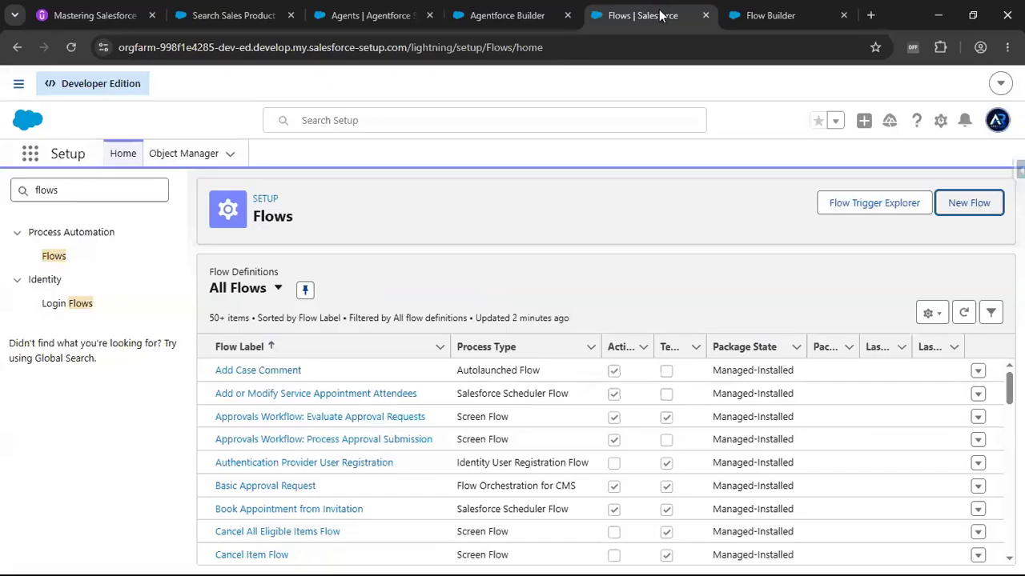
left_click(771, 17)
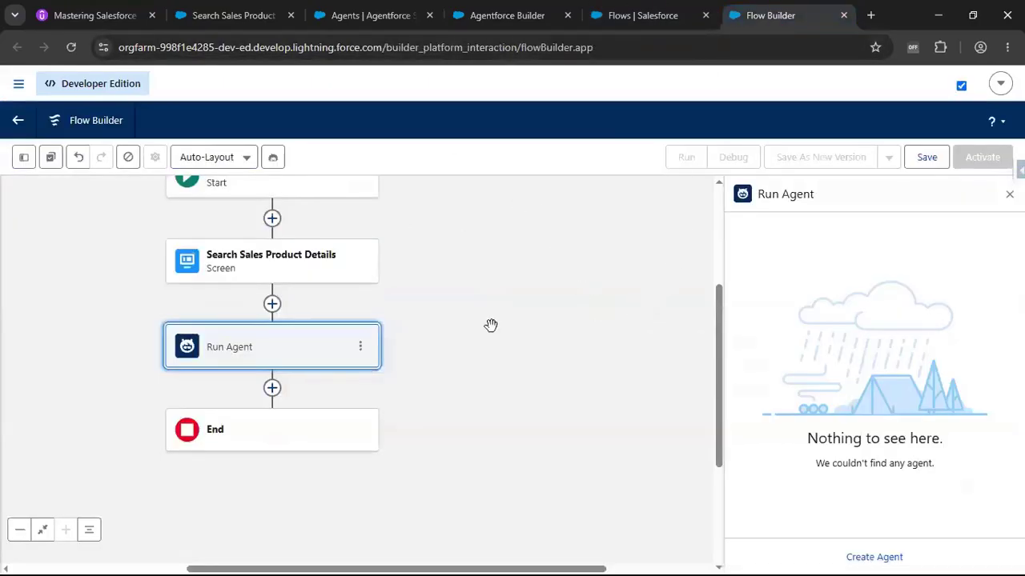
left_click(361, 346)
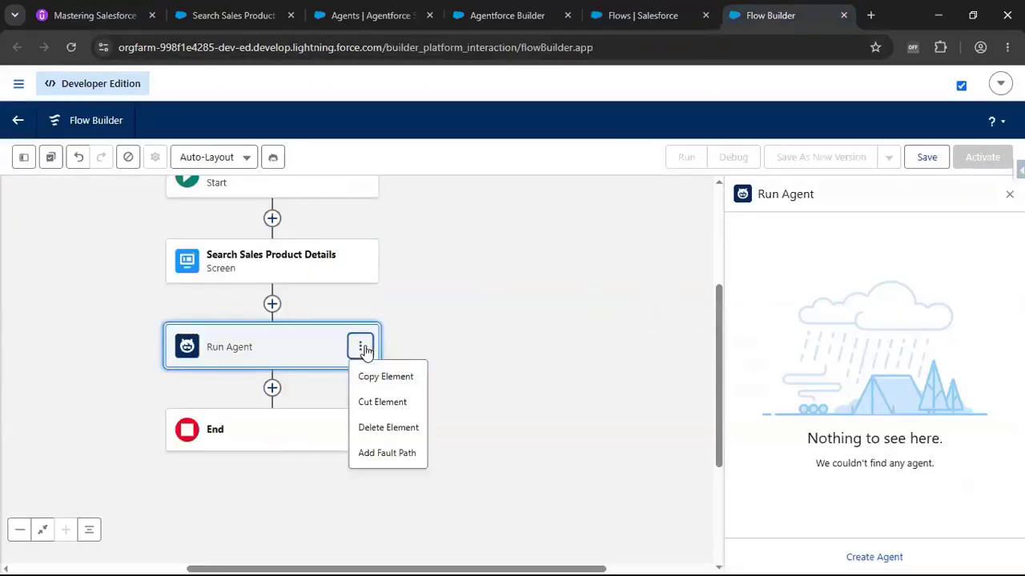
left_click(387, 429)
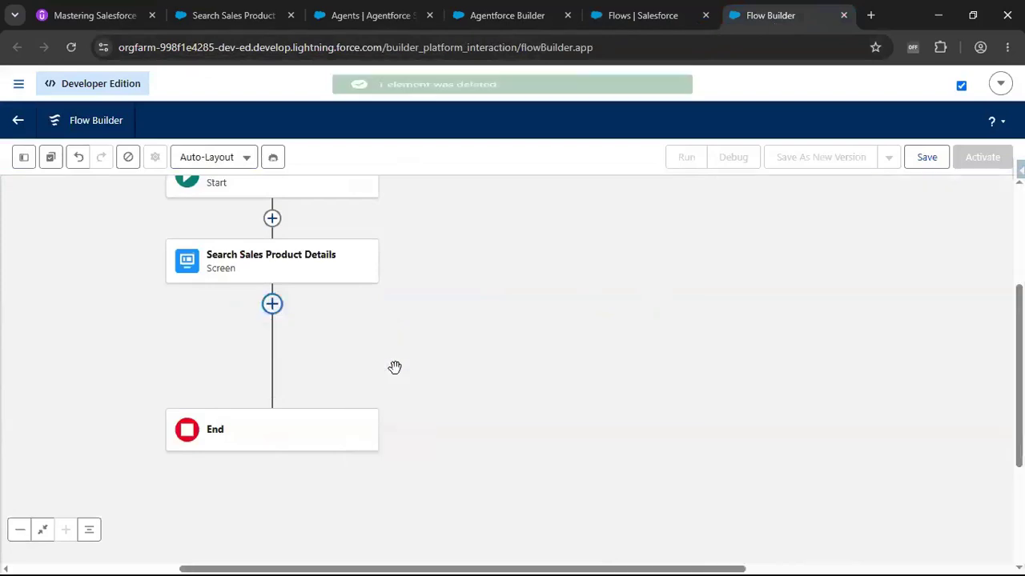
Try to save the flow with the label Search Sales Product Details.
left_click(928, 157)
left_click(295, 275)
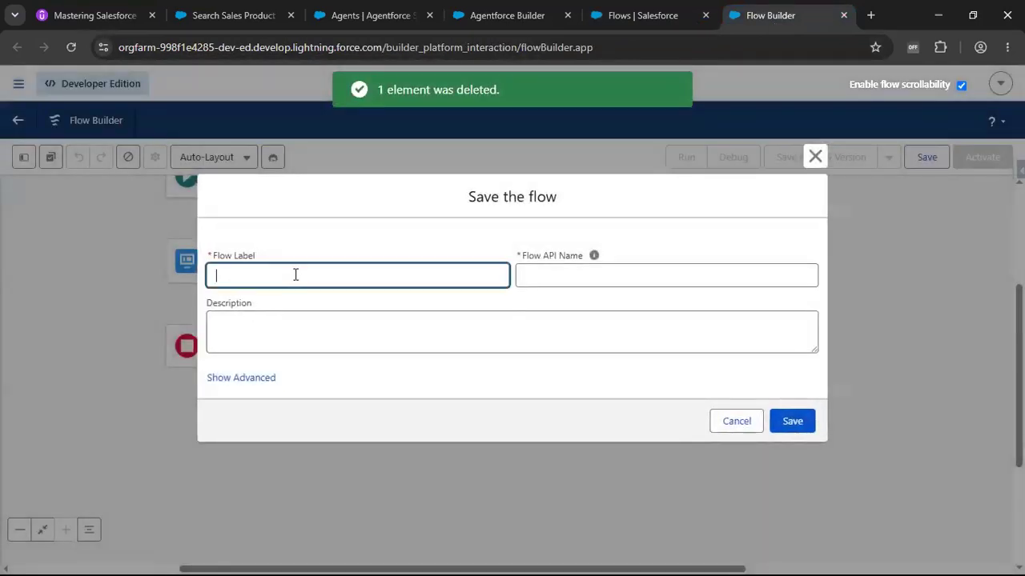
type("Search Sales Product Details")
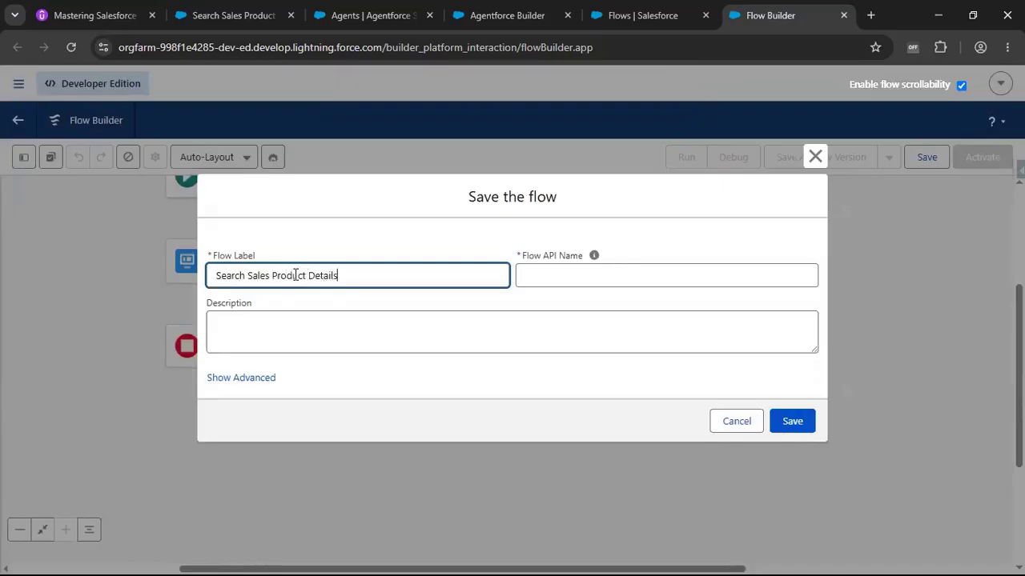
left_click(789, 424)
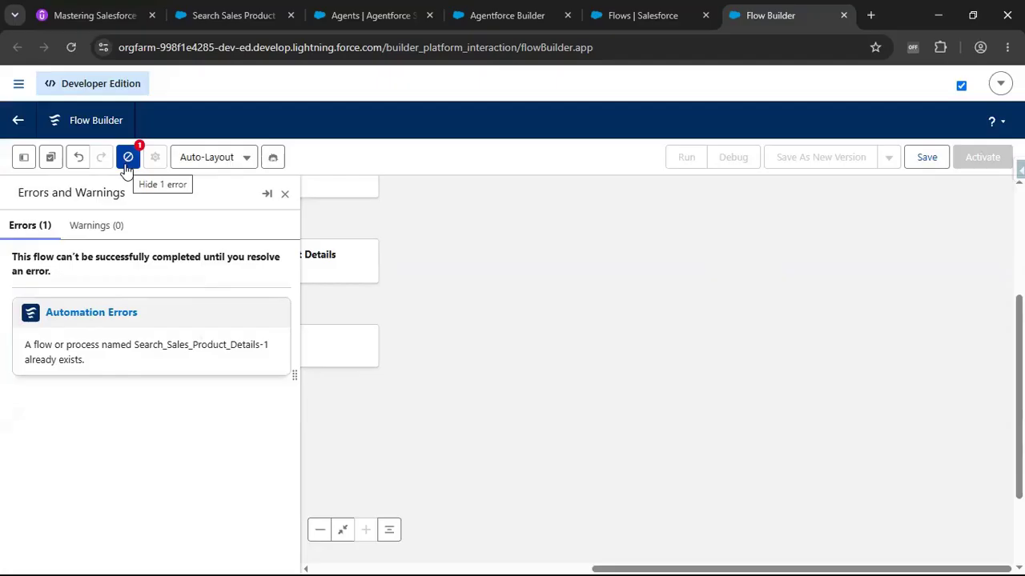
Change the flow label to Search Sales Product Details with Agent in the version properties.
left_click(80, 315)
left_click(365, 277)
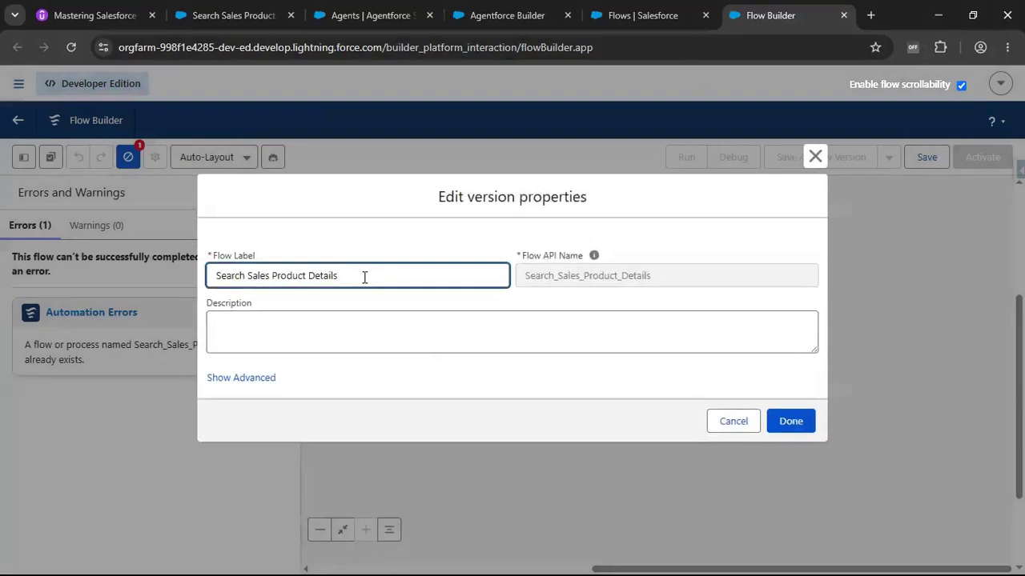
double_click(230, 275)
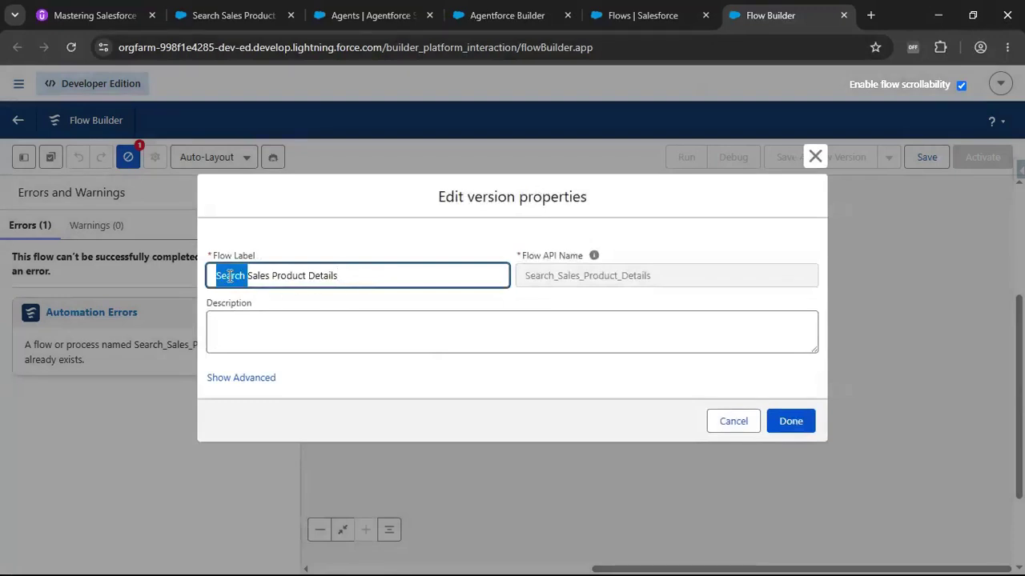
left_click(370, 279)
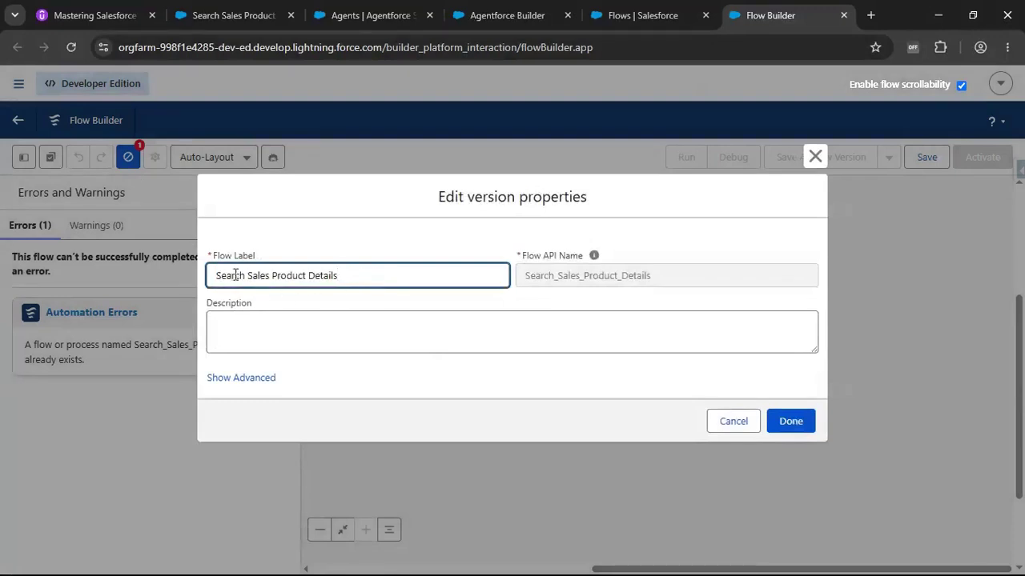
double_click(233, 275)
left_click(352, 278)
left_click(657, 276)
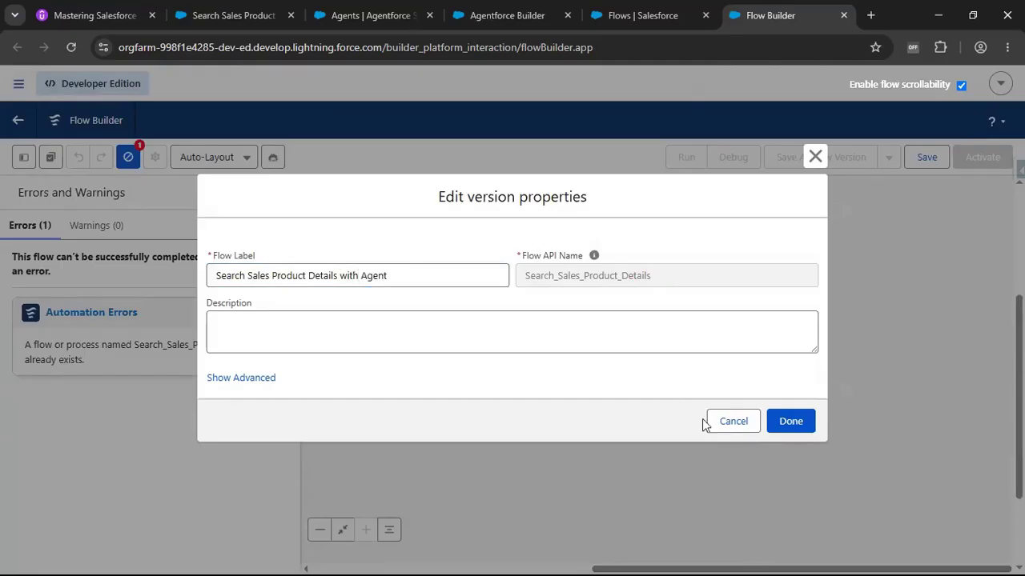
left_click(792, 423)
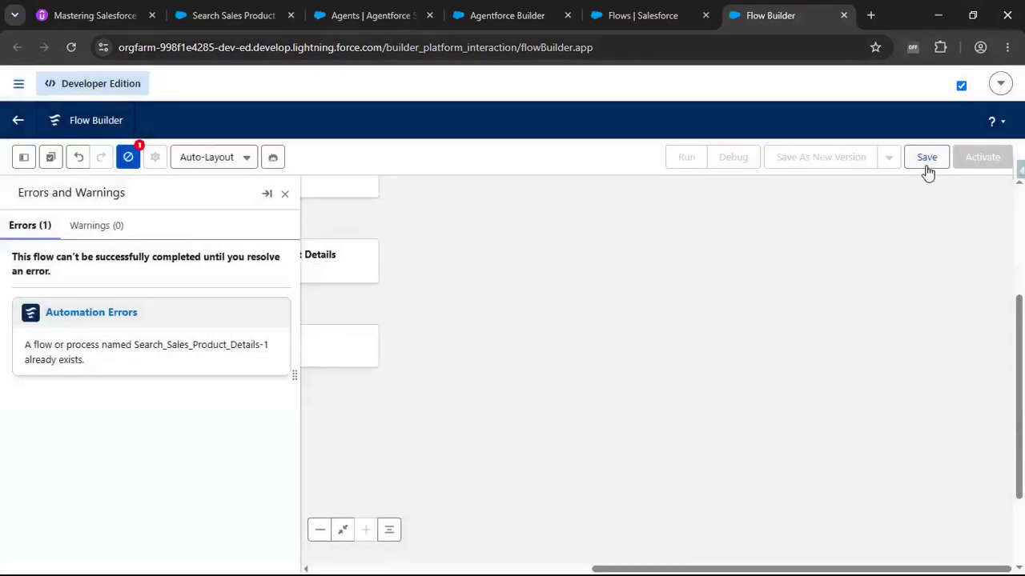
Save the flow with API name Search_Sales_Product_Details_with_Agent and close the errors panel.
left_click(926, 160)
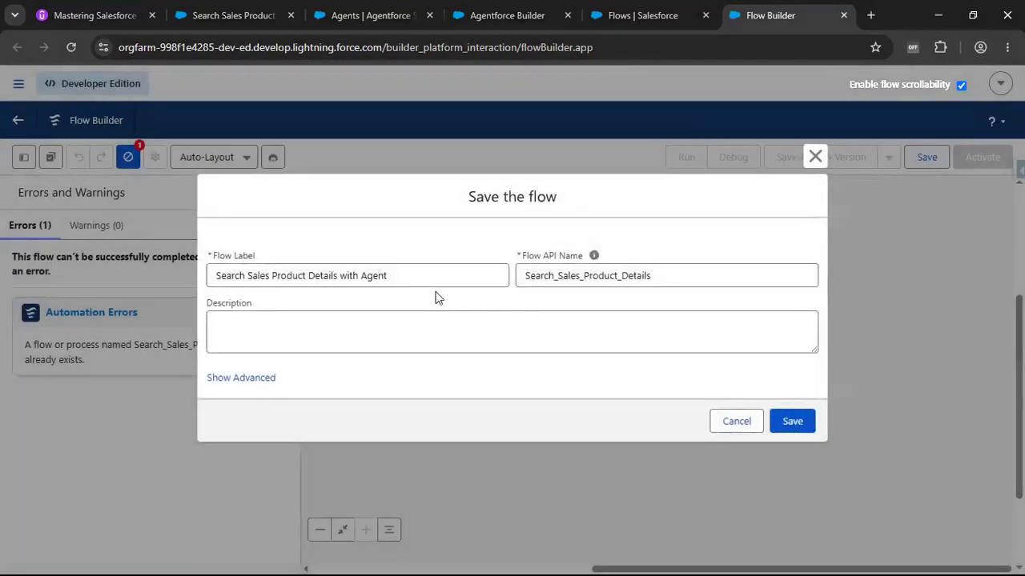
left_click(685, 272)
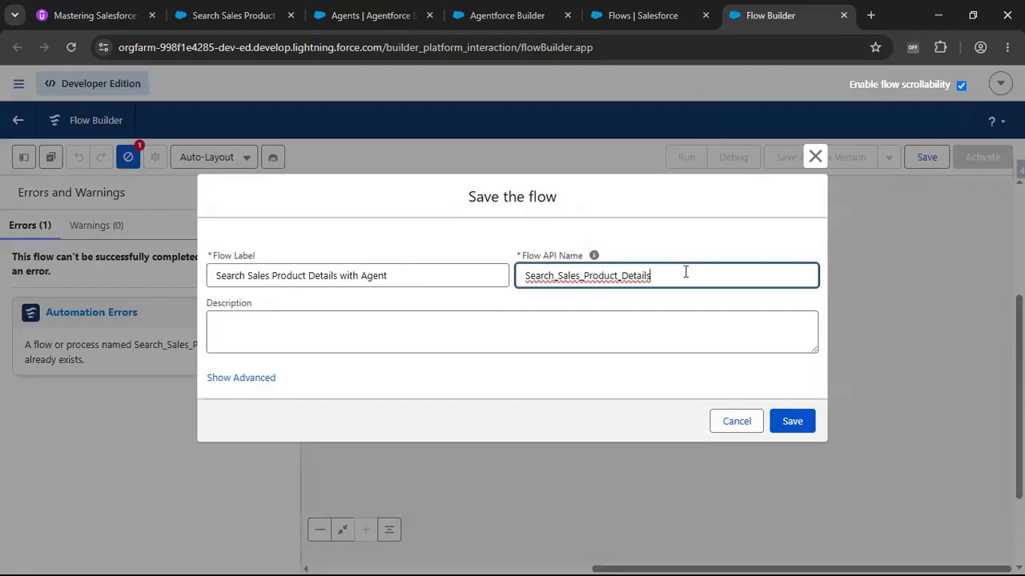
type("_")
type("with_Agent")
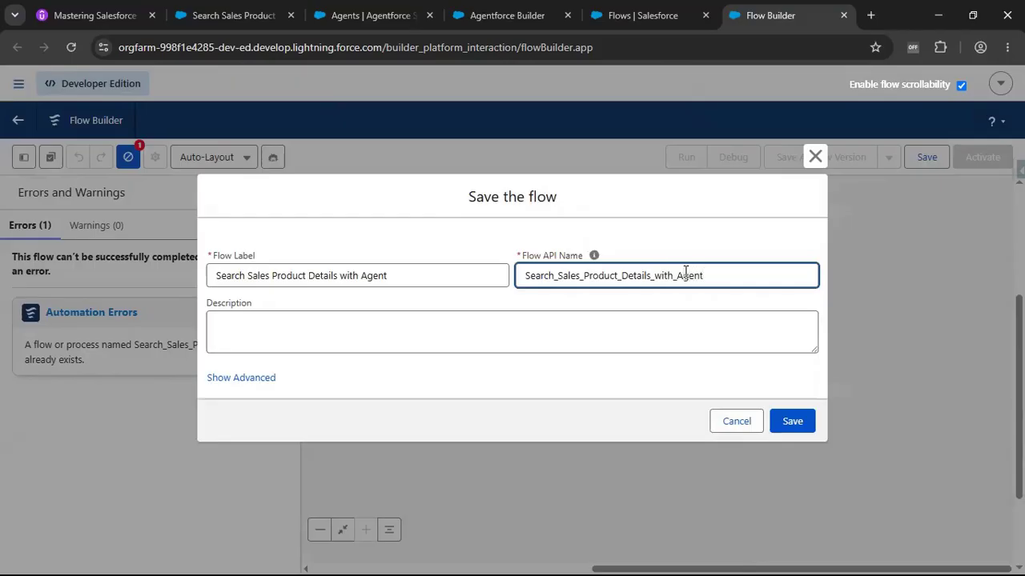
left_click(794, 422)
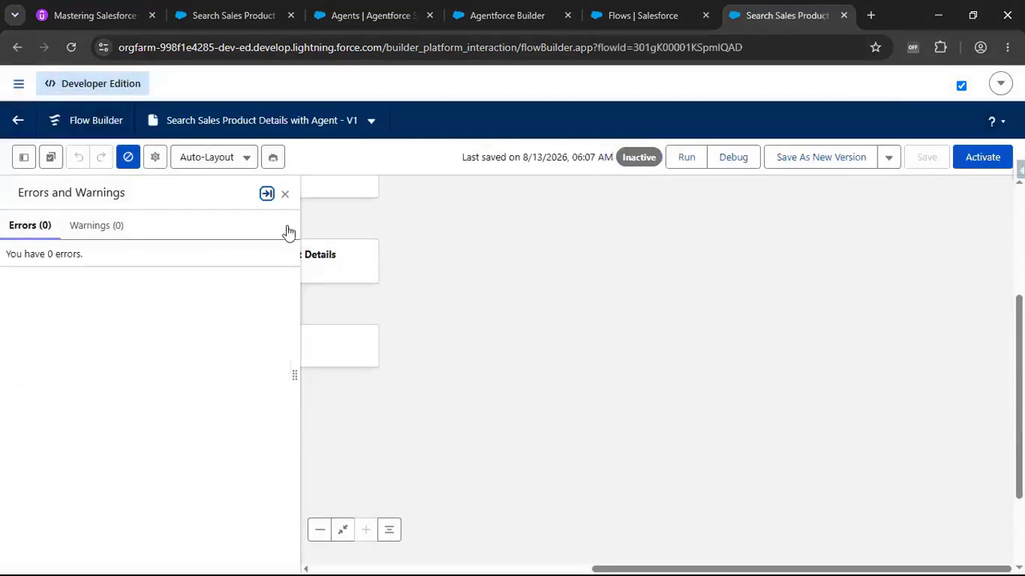
left_click(285, 195)
left_click_drag(546, 297, 683, 316)
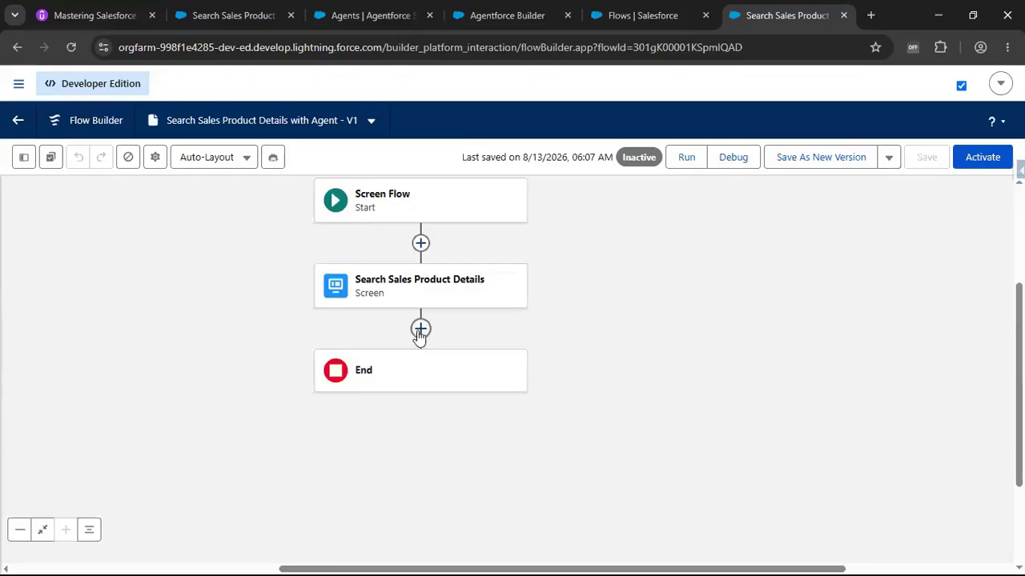
left_click(421, 329)
left_click_drag(664, 425, 679, 360)
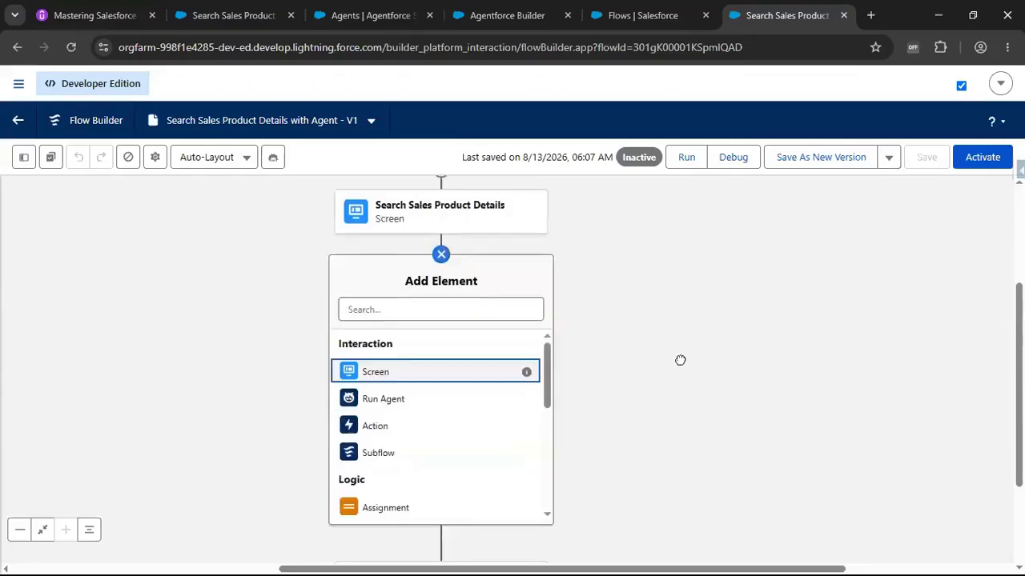
left_click(404, 400)
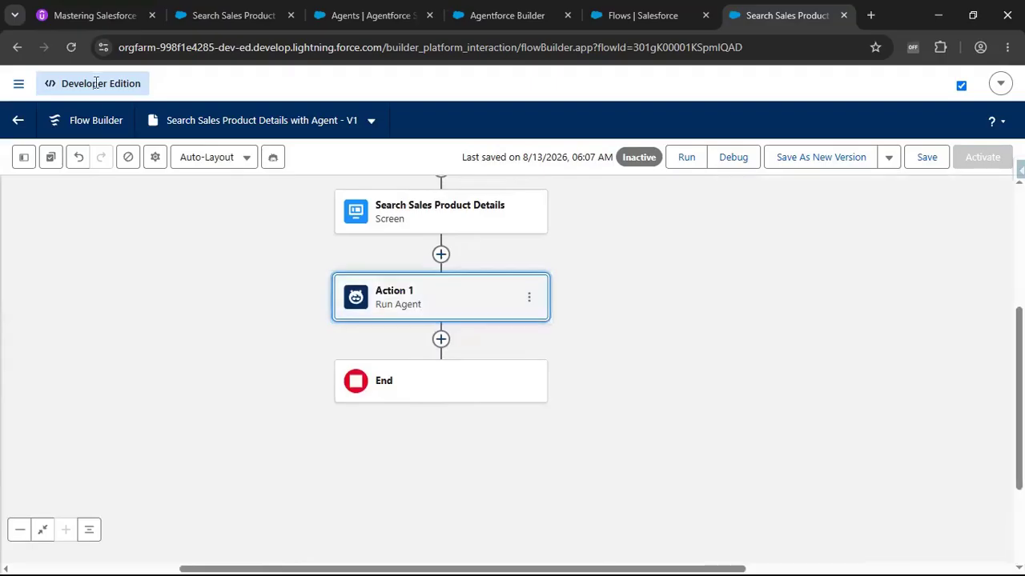
left_click(71, 47)
left_click(574, 144)
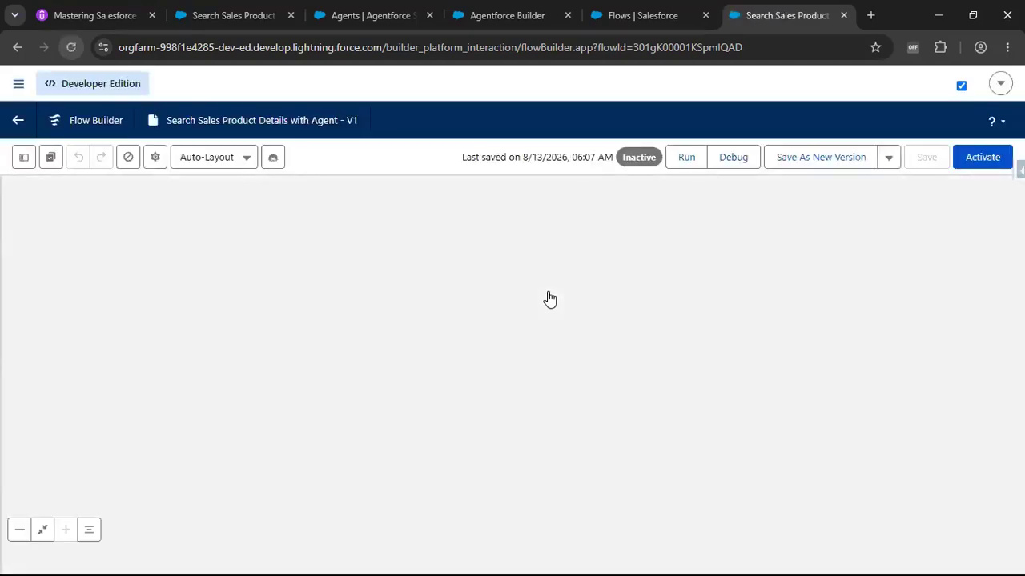
Add a Run Agent element below the Search Sales Product Details screen.
left_click(512, 363)
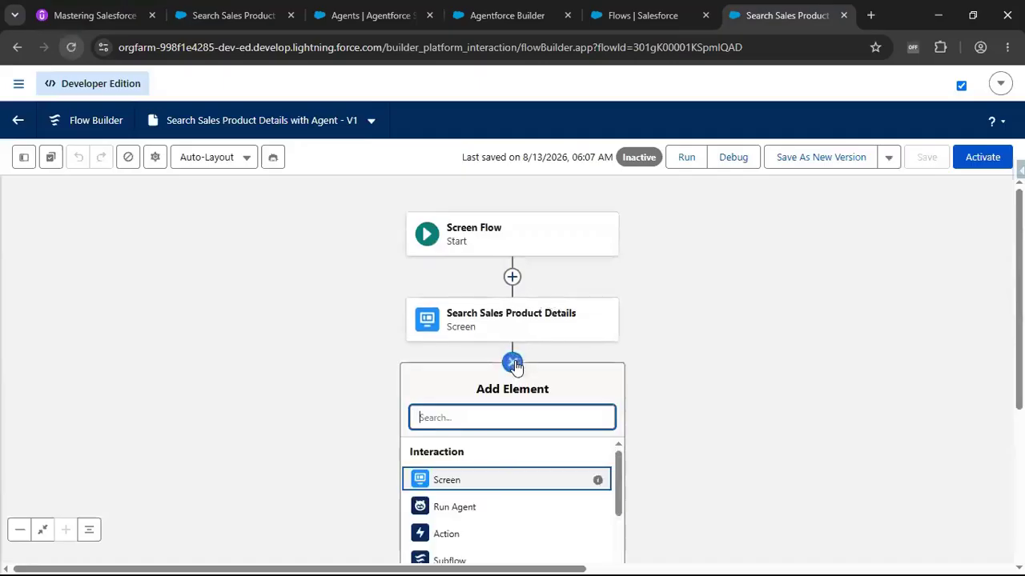
left_click(482, 505)
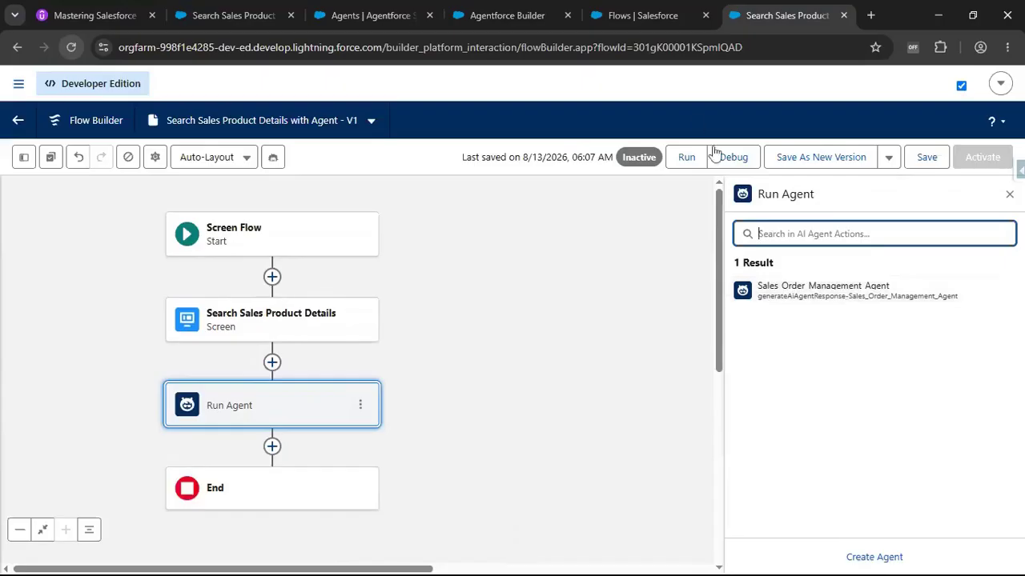
left_click(470, 17)
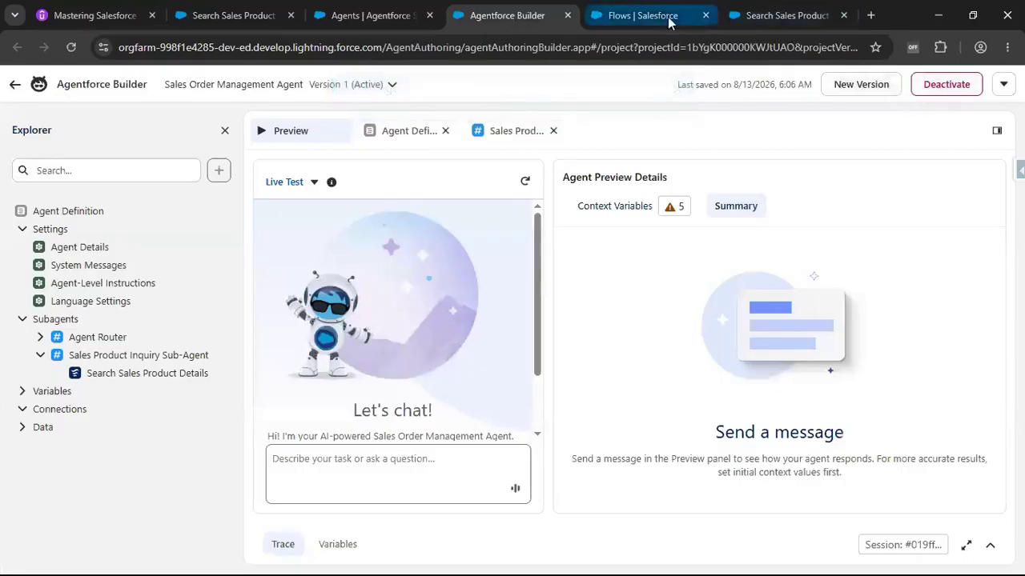
left_click(774, 16)
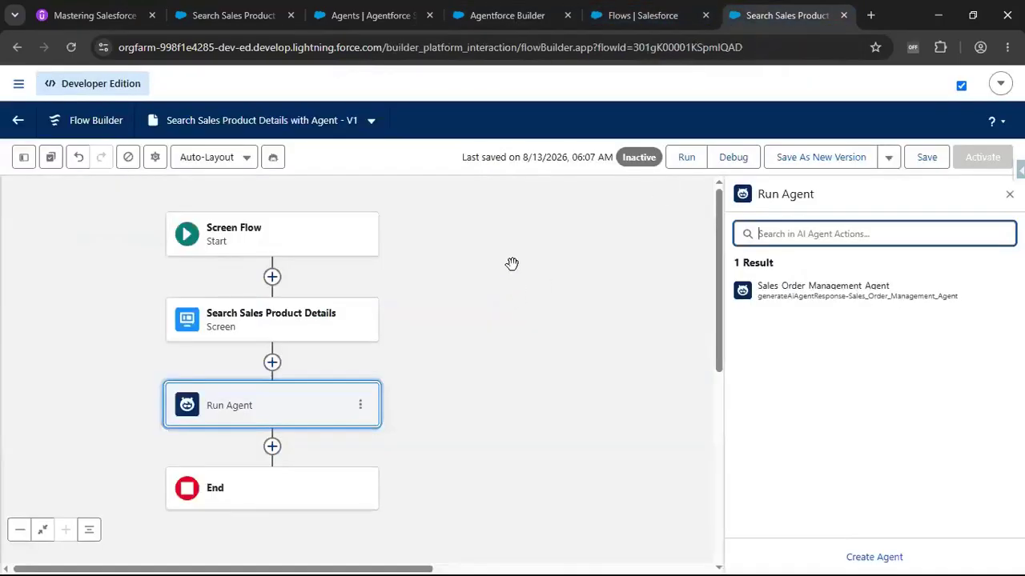
Choose the Sales Order Management Agent for the element and label it Sales Order Management Agent.
left_click(820, 296)
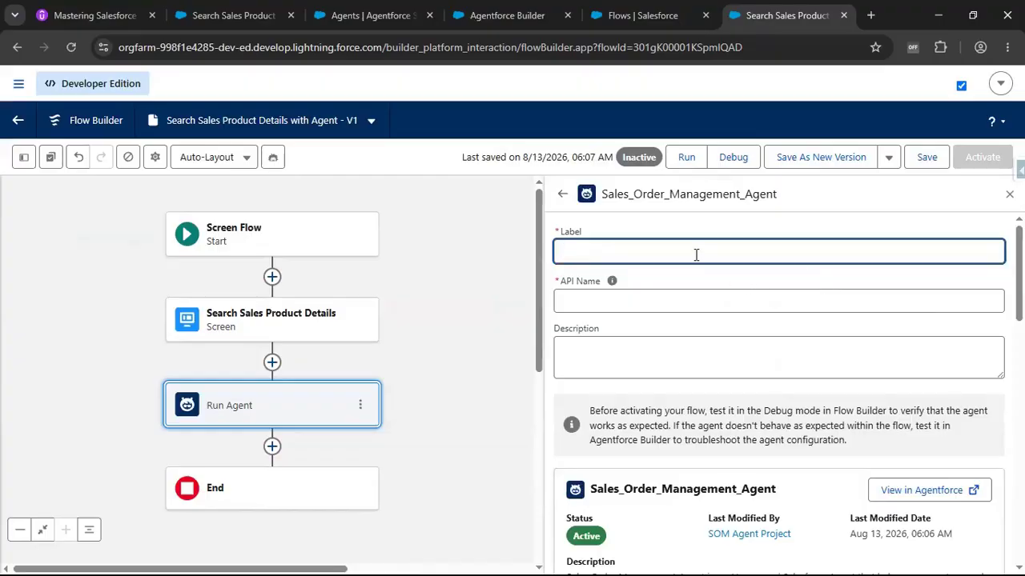
type("Sales Order Management A")
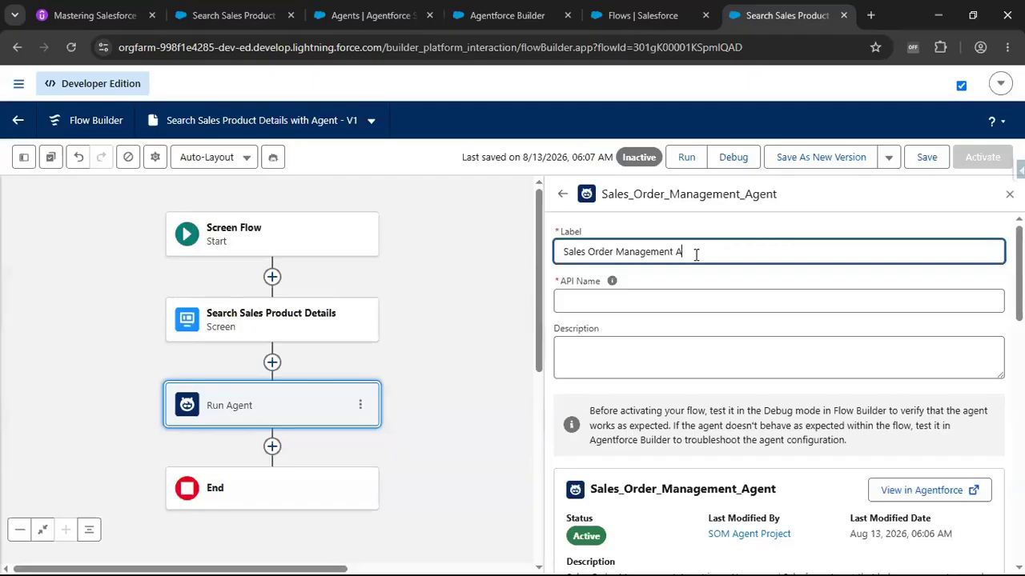
left_click(671, 302)
Review the agent in Agentforce Builder and the search screen's Enter Search Details input component.
scroll(687, 344, "down", 2)
scroll(687, 352, "down", 5)
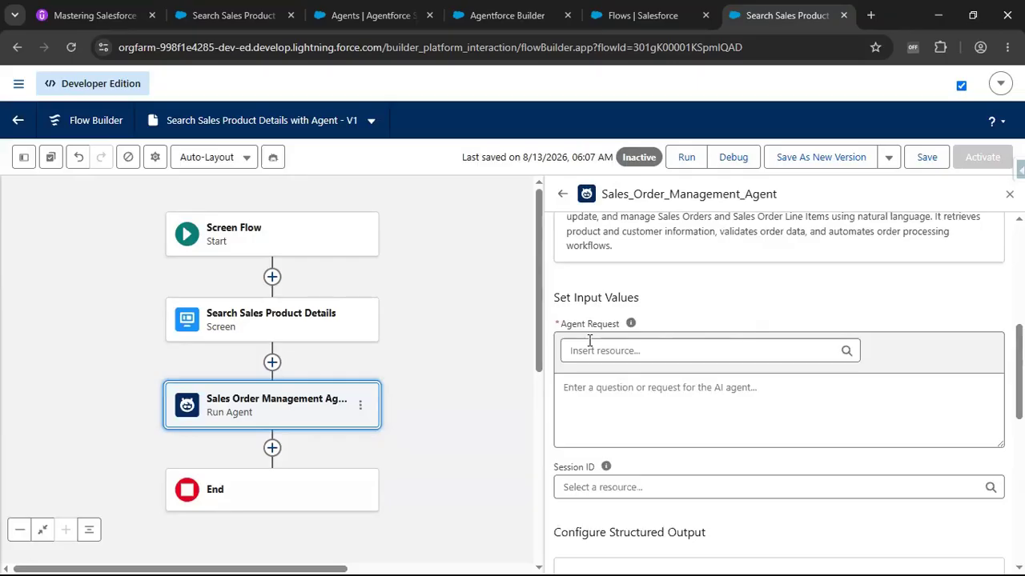
left_click(487, 16)
left_click(329, 473)
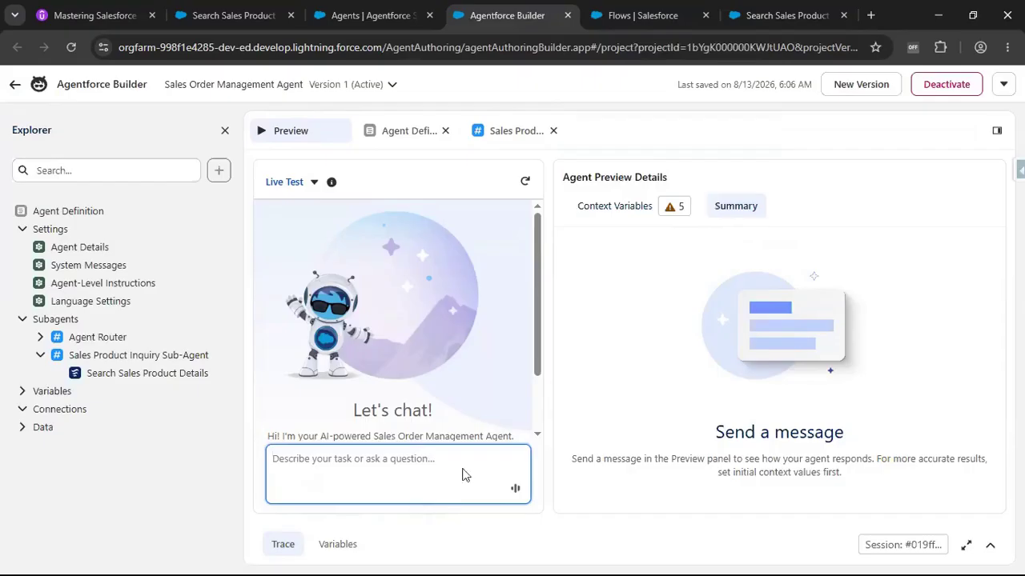
left_click(764, 21)
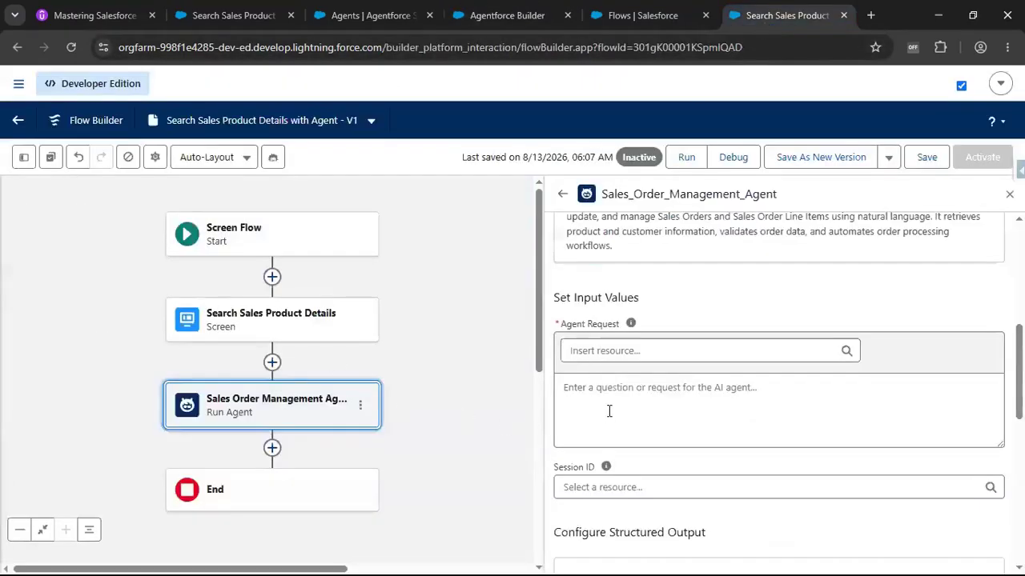
double_click(244, 323)
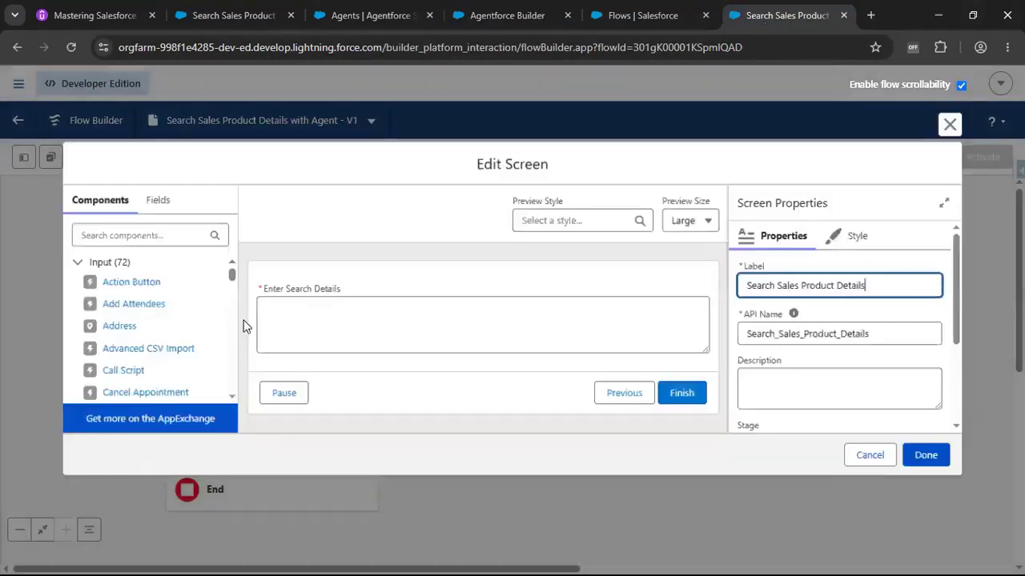
left_click(372, 307)
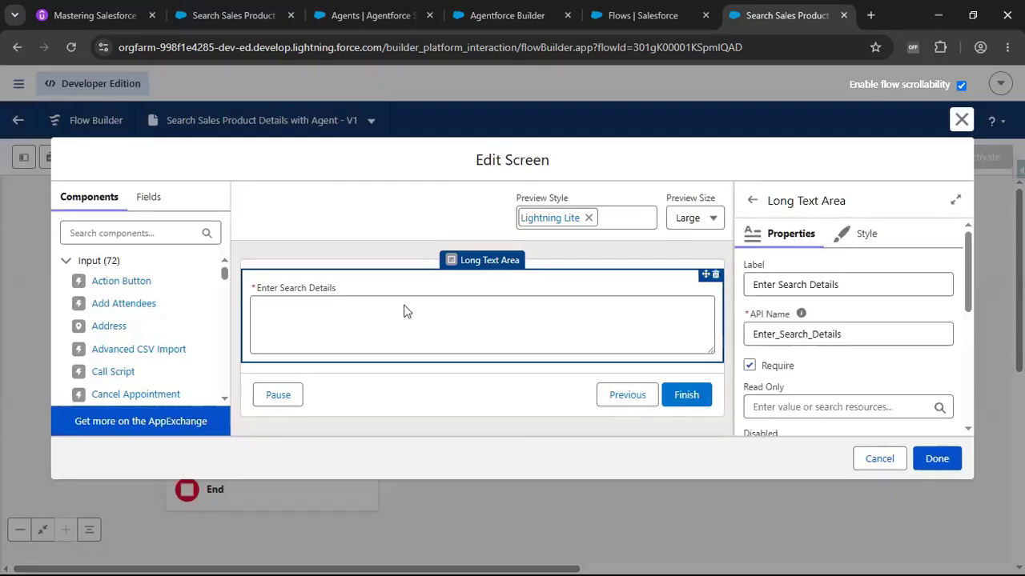
left_click(880, 459)
Set the agent element's Agent Request to the screen's Enter Search Details field and close its panel.
left_click(286, 407)
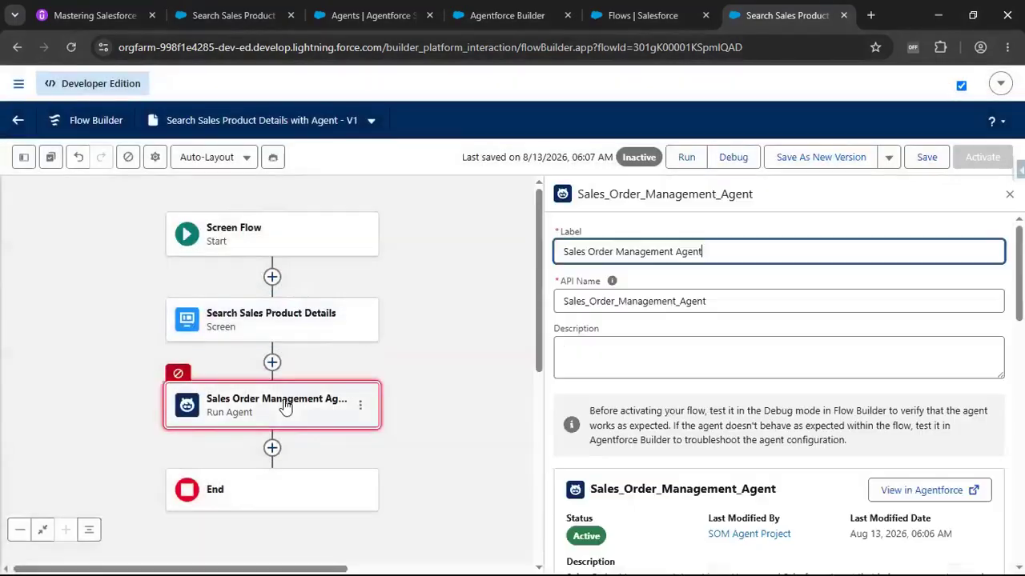
scroll(632, 409, "down", 1)
scroll(631, 409, "down", 4)
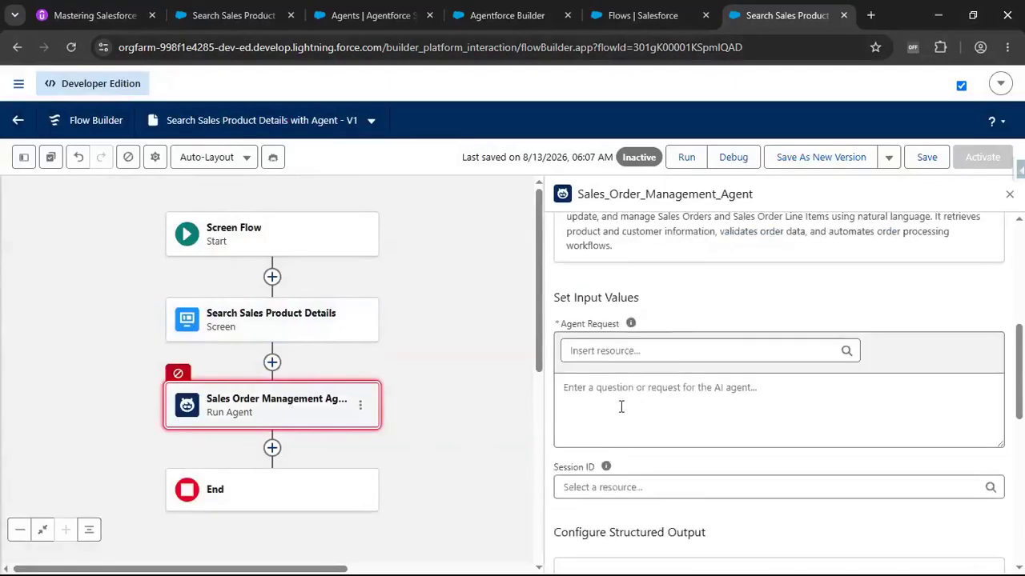
left_click(631, 353)
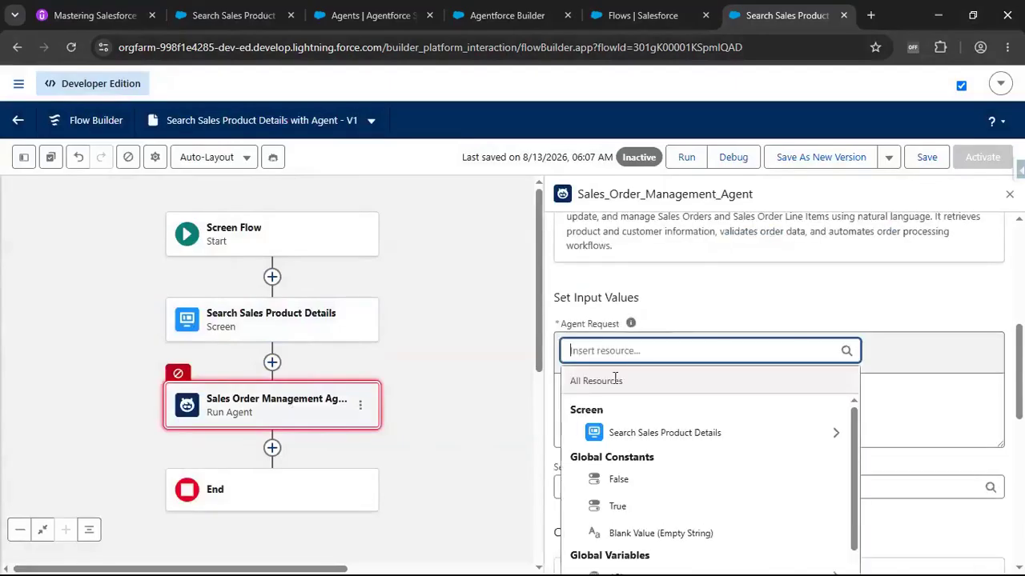
left_click(627, 432)
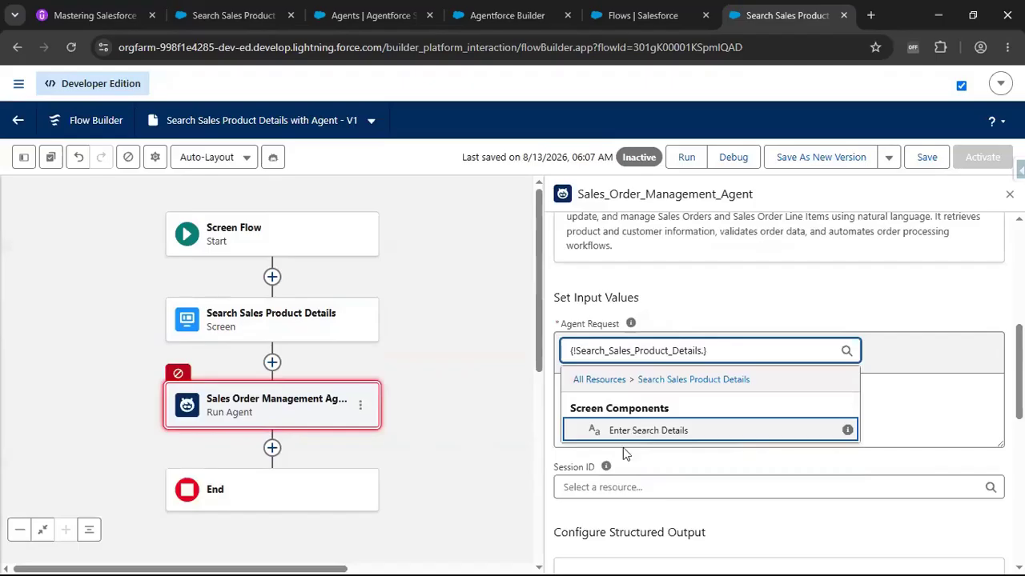
left_click(645, 432)
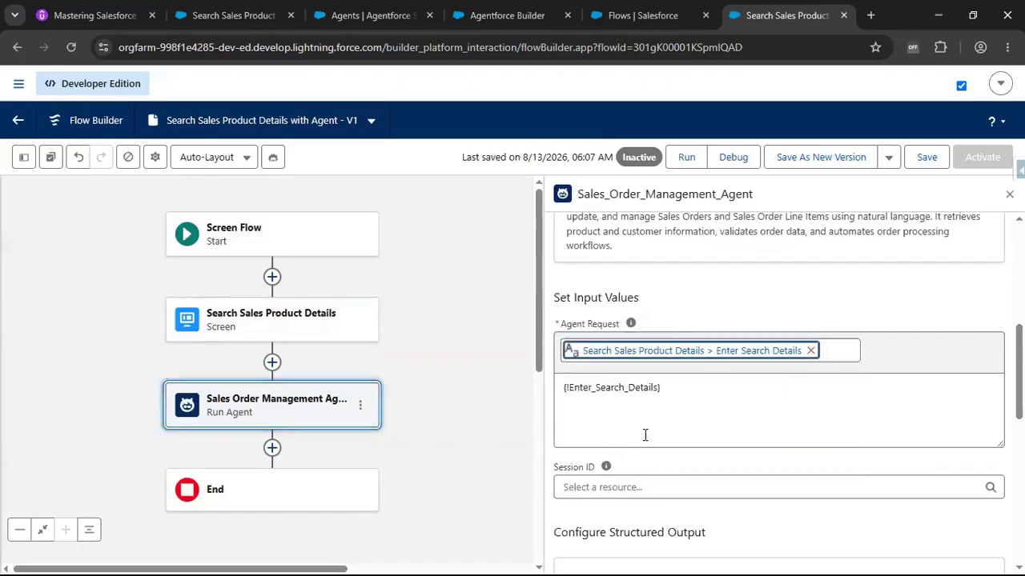
triple_click(684, 396)
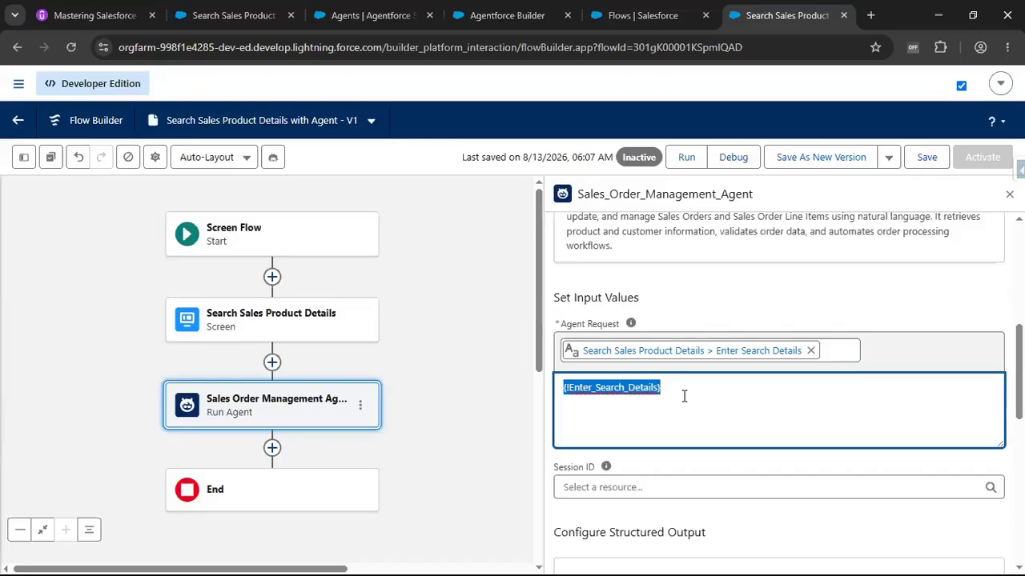
left_click(684, 396)
scroll(684, 397, "down", 1)
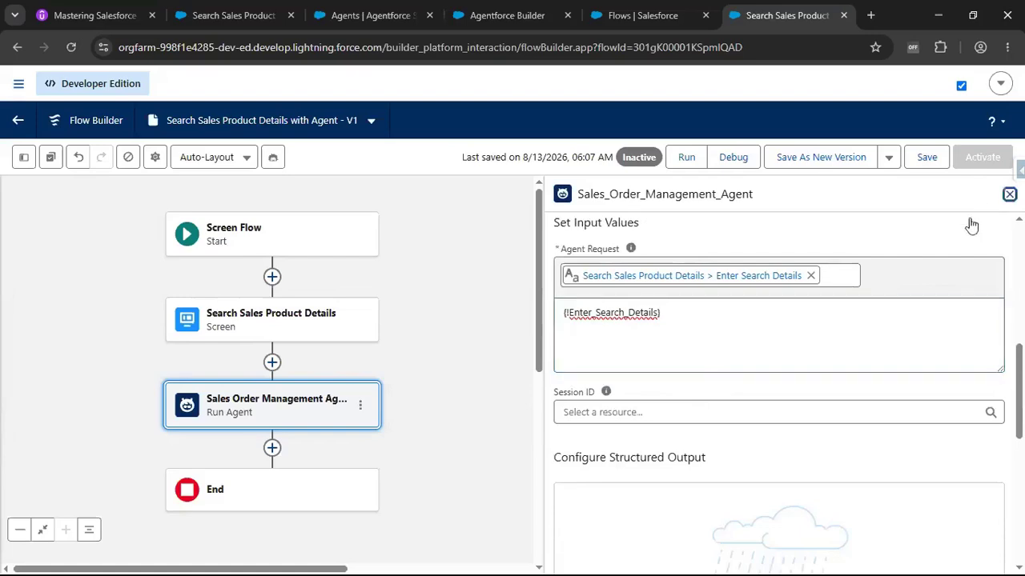
left_click(1009, 193)
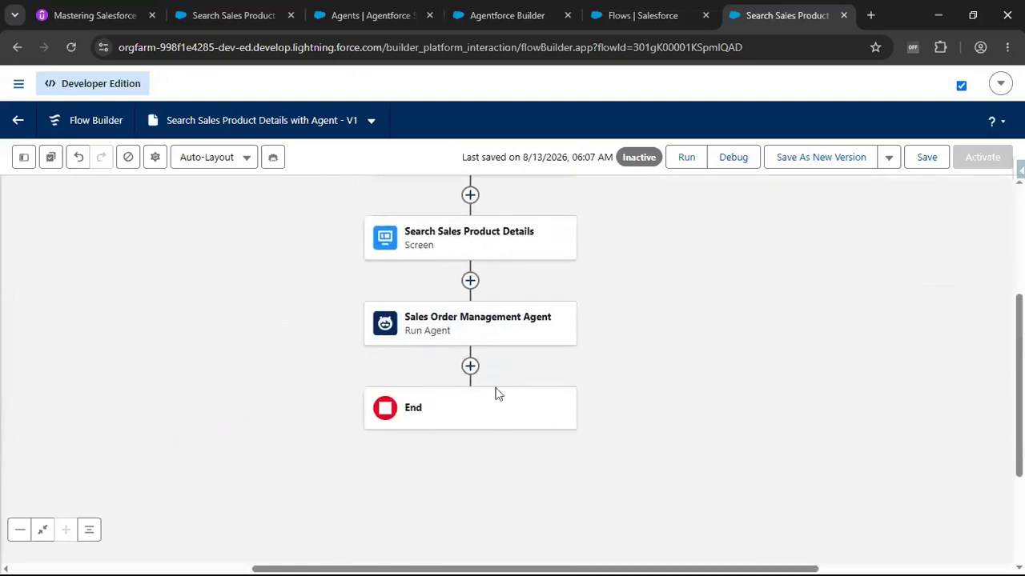
Add a new screen after the agent element, labelled Agent Response with API name Agent_Response.
left_click(470, 367)
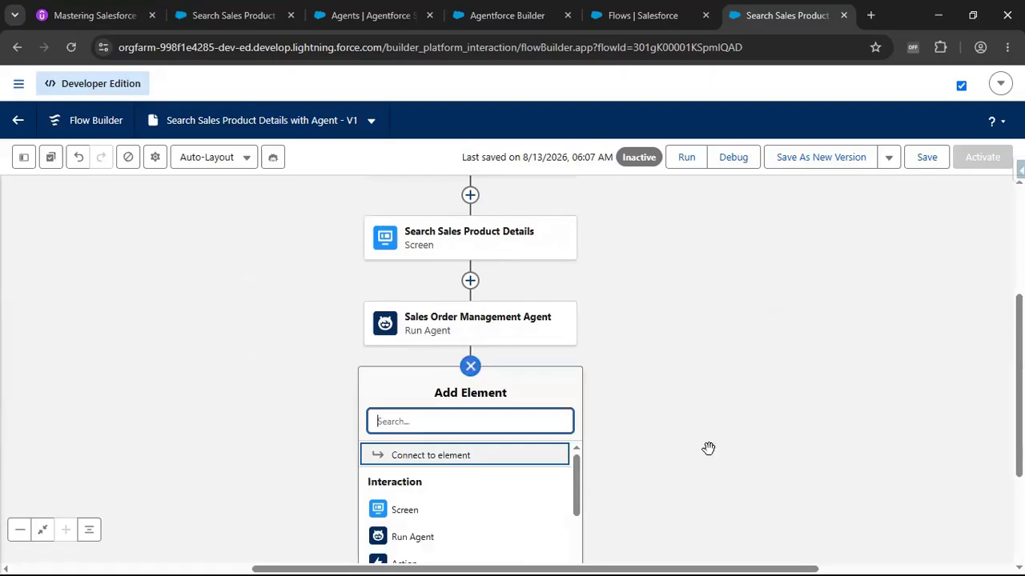
left_click_drag(709, 448, 709, 389)
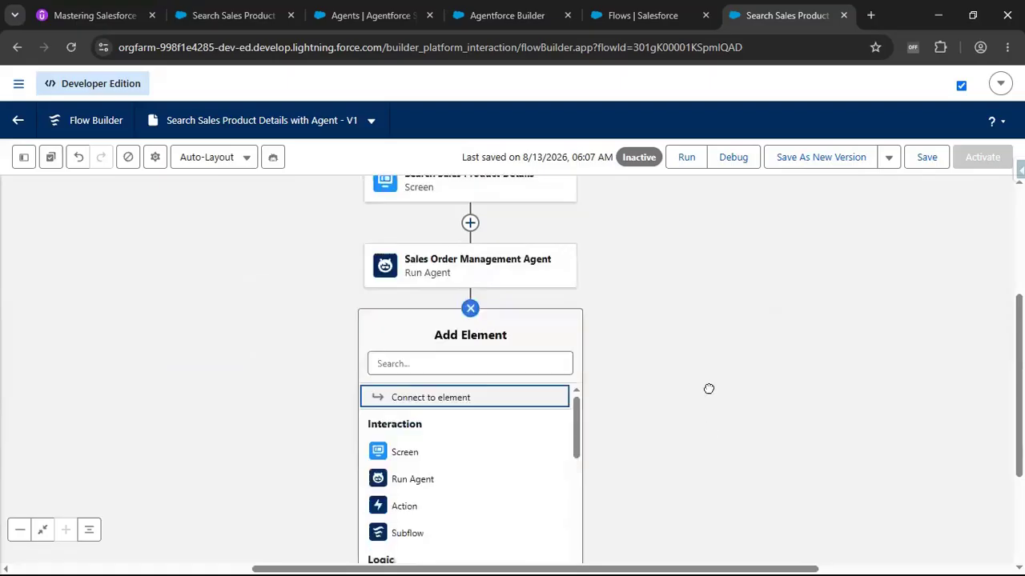
left_click(465, 454)
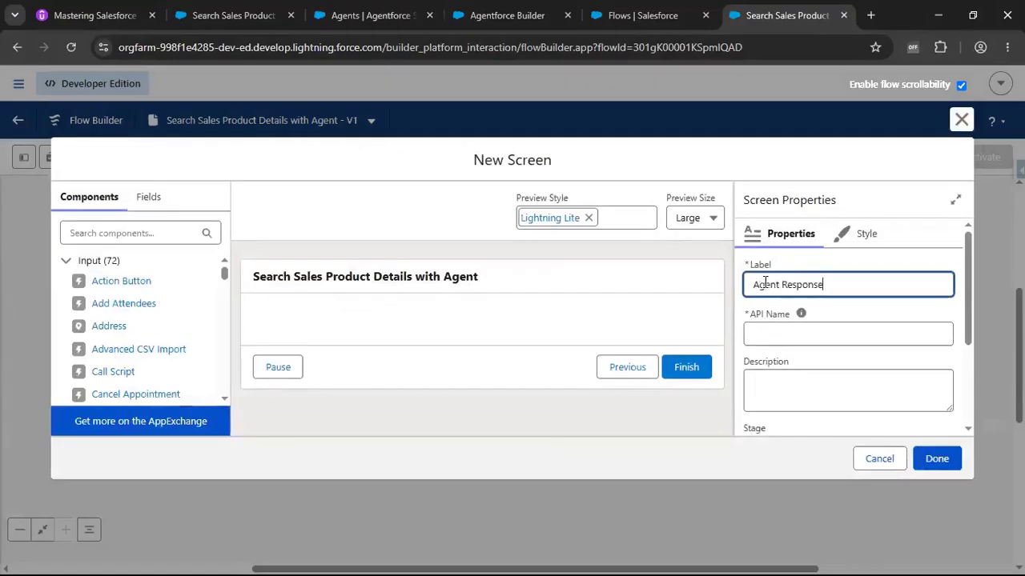
left_click(765, 333)
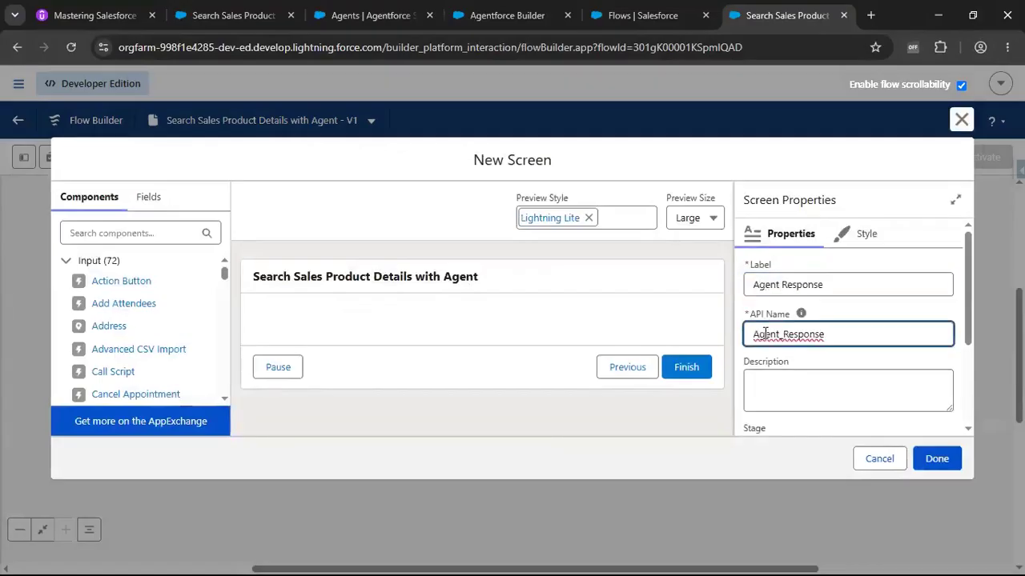
Place a Display Text component on the new screen with API name AgentResponse.
left_click(92, 230)
type("Displ")
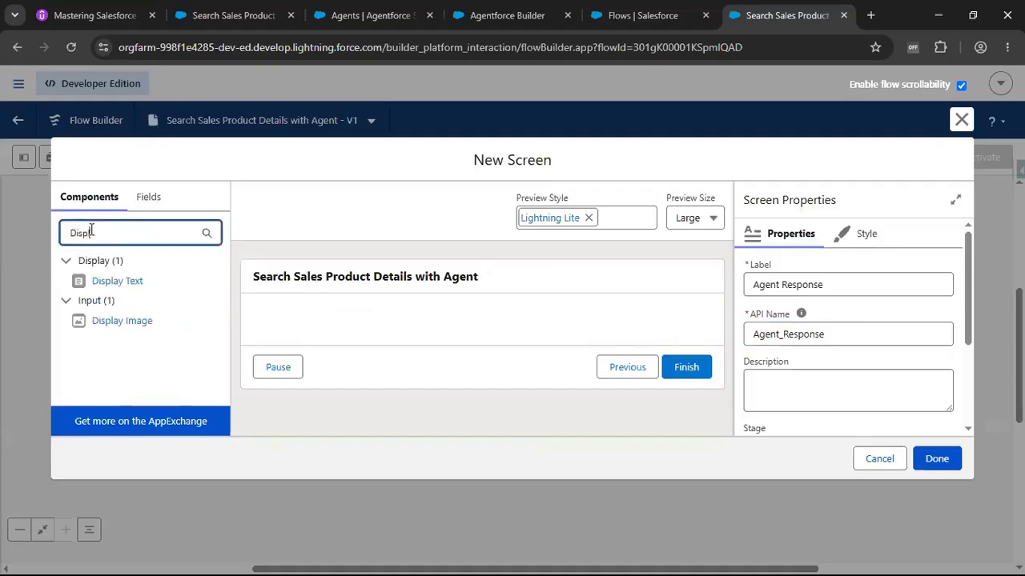
left_click_drag(116, 285, 321, 328)
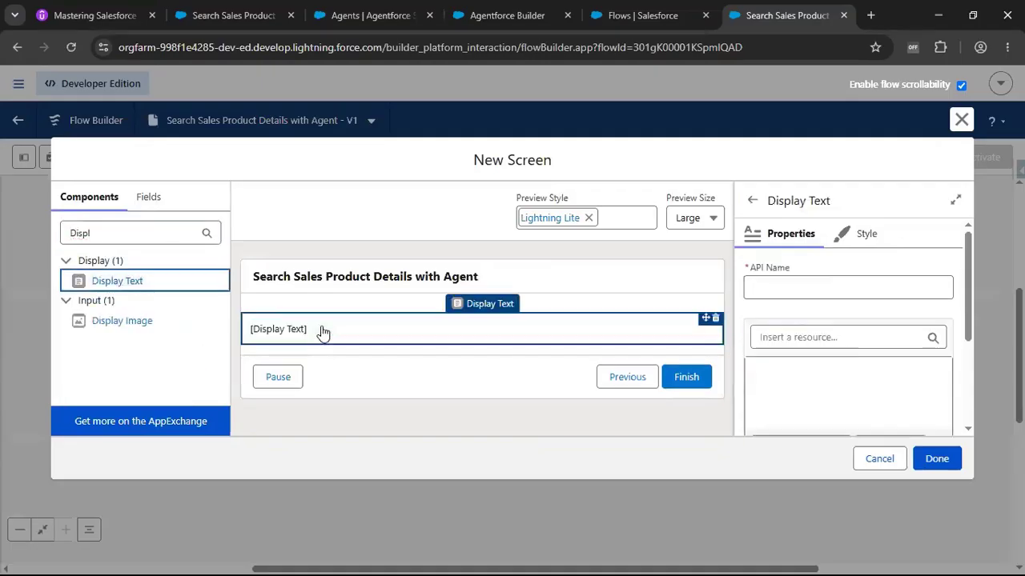
left_click(767, 286)
type("A")
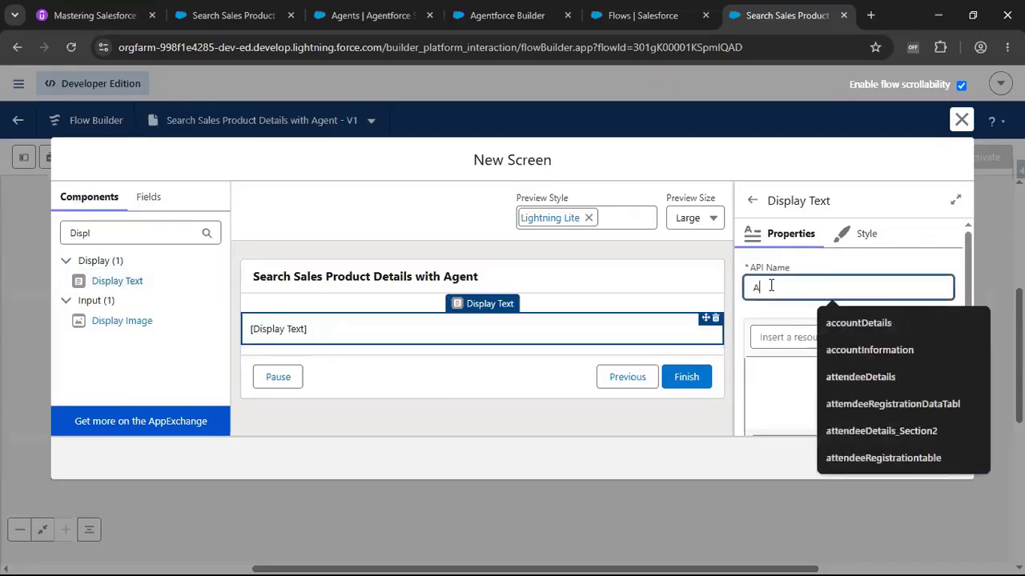
type("gentResponse")
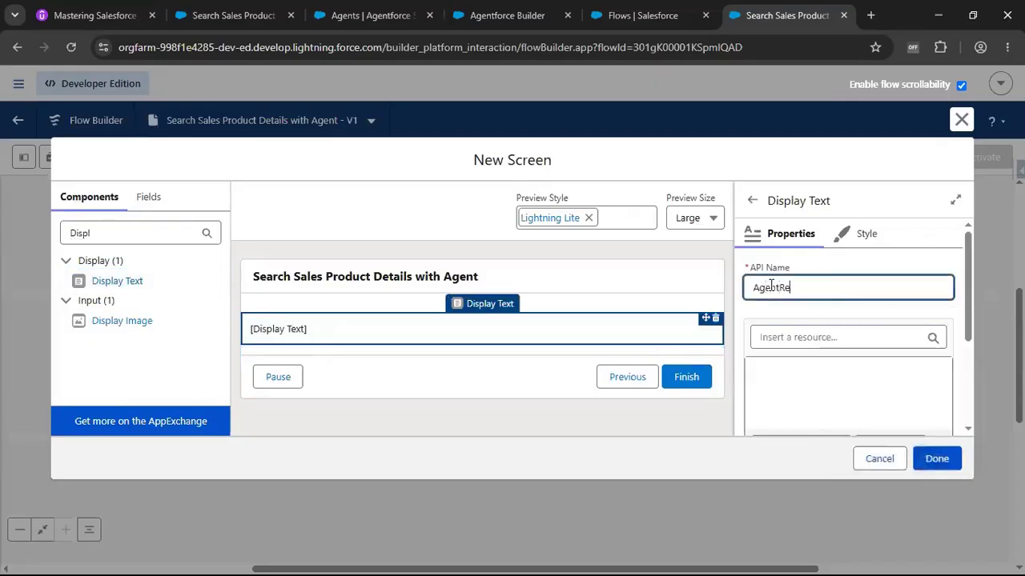
Try inserting the agent's Structured Agent Response resource into the display text, then clear it.
left_click(810, 381)
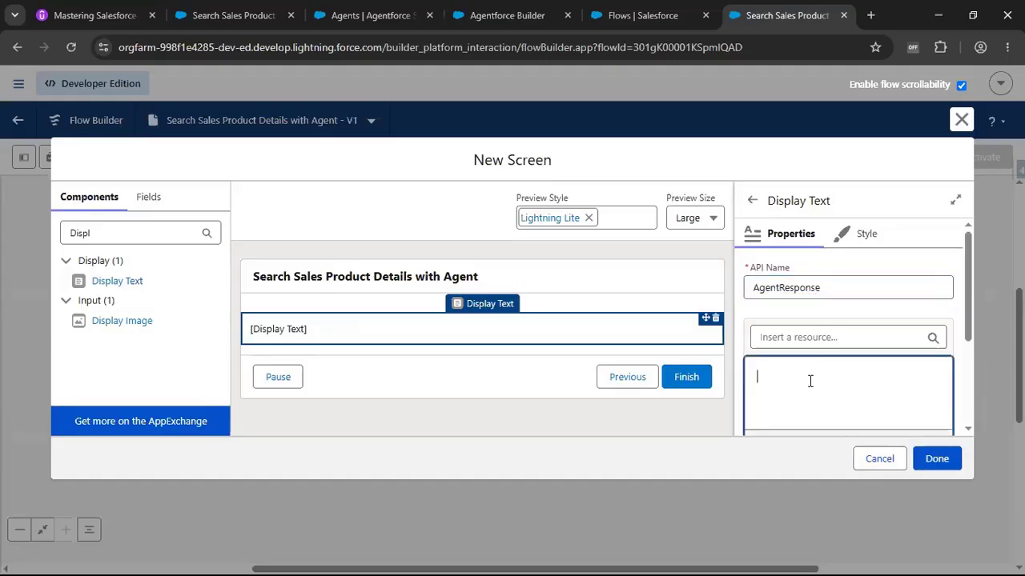
left_click(802, 342)
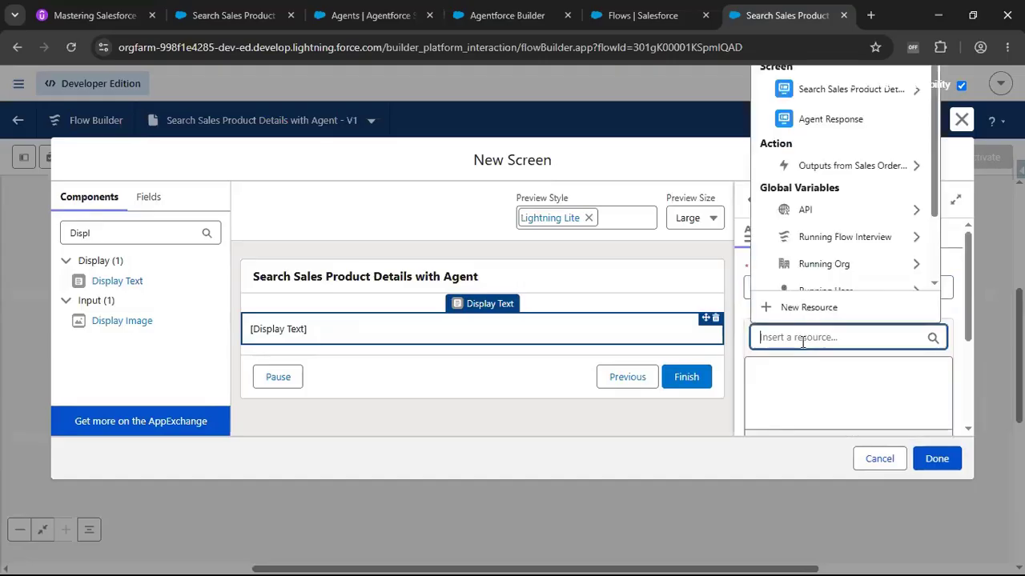
left_click(829, 98)
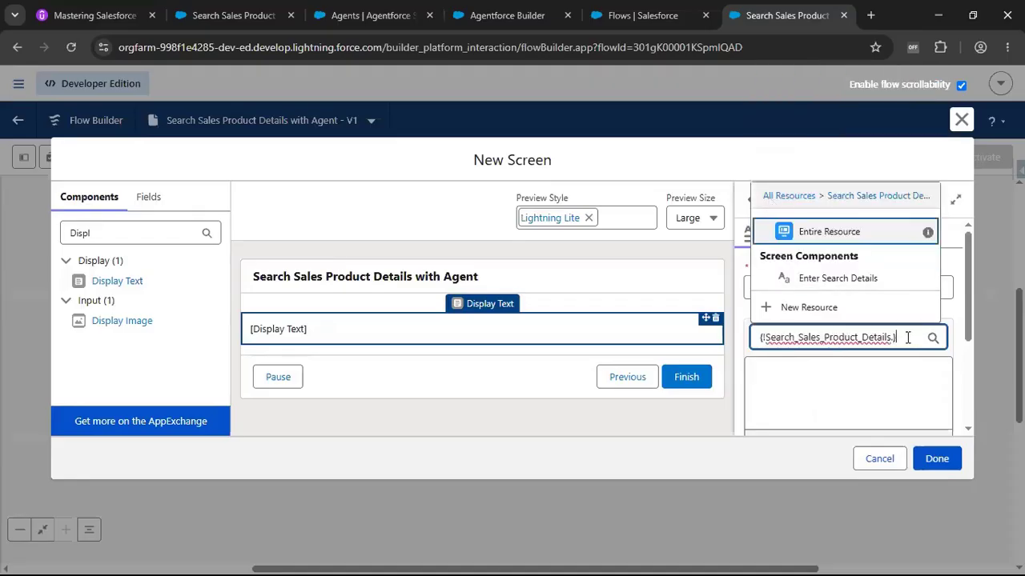
key("ctrl+a")
key("BackSpace")
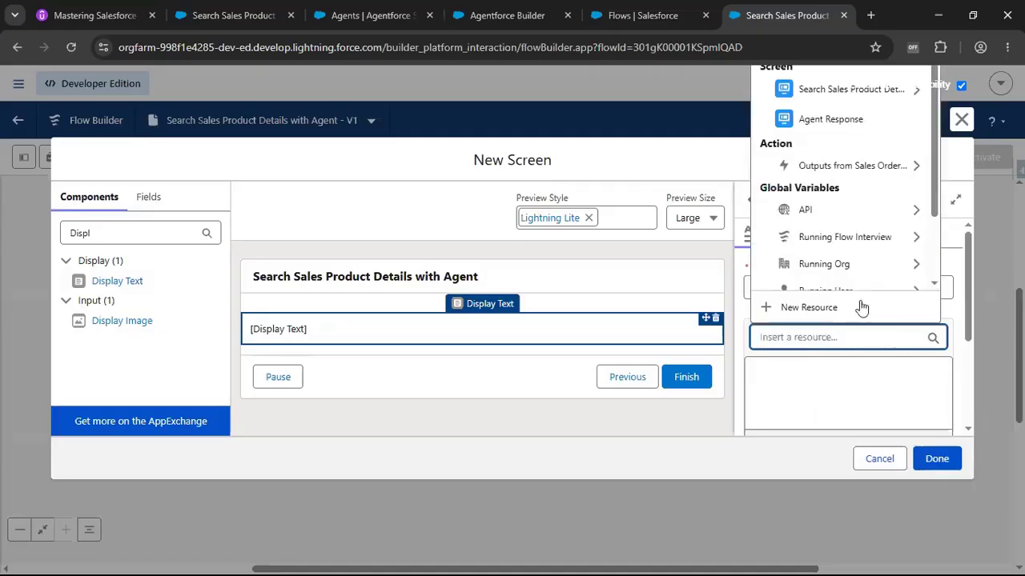
left_click(863, 169)
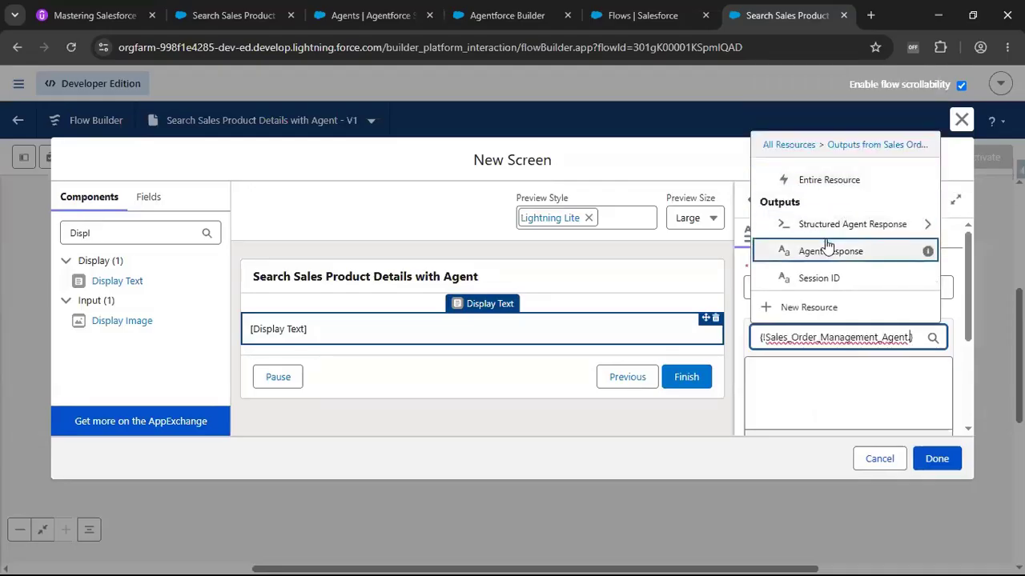
left_click(868, 229)
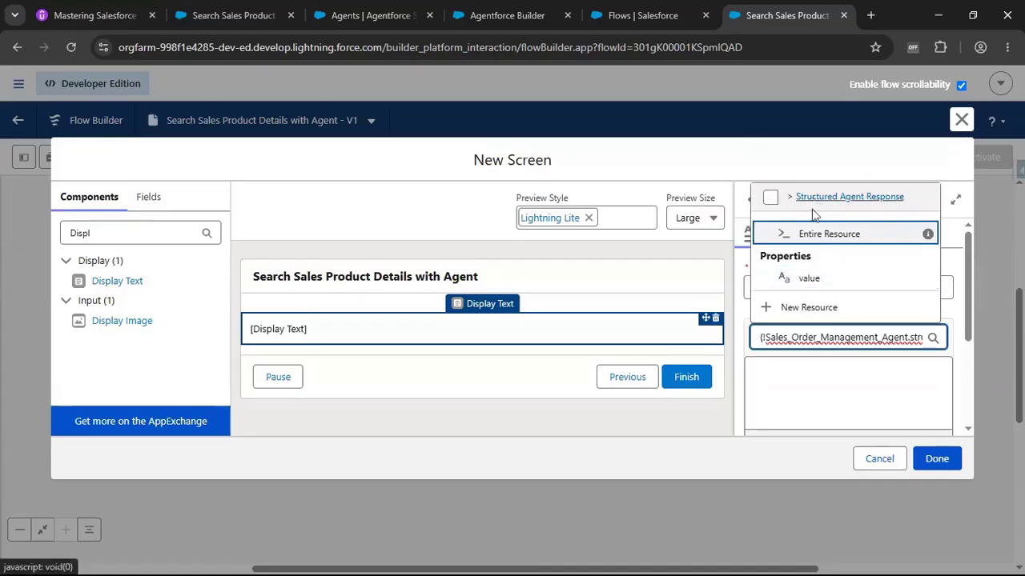
left_click(786, 237)
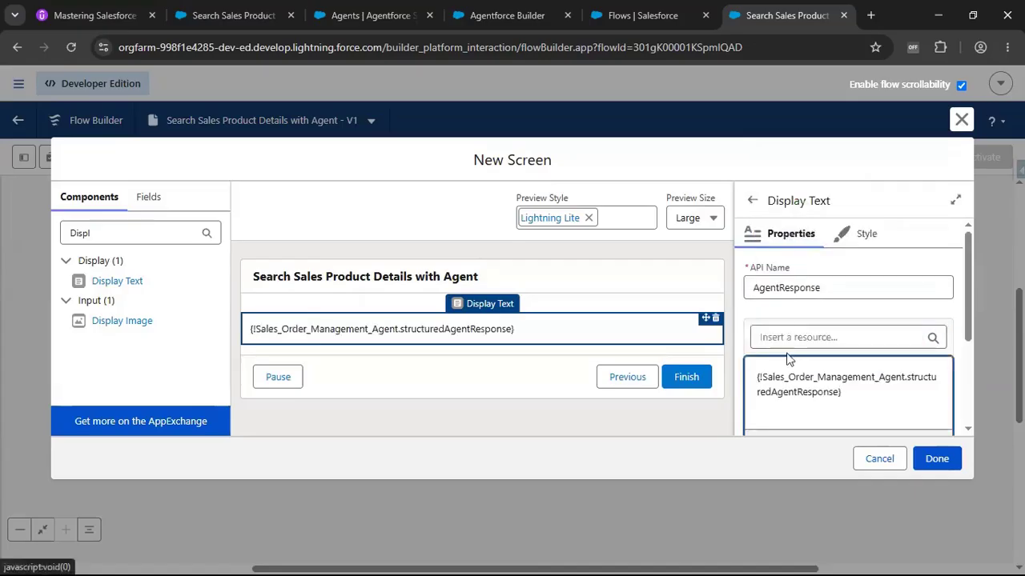
triple_click(854, 403)
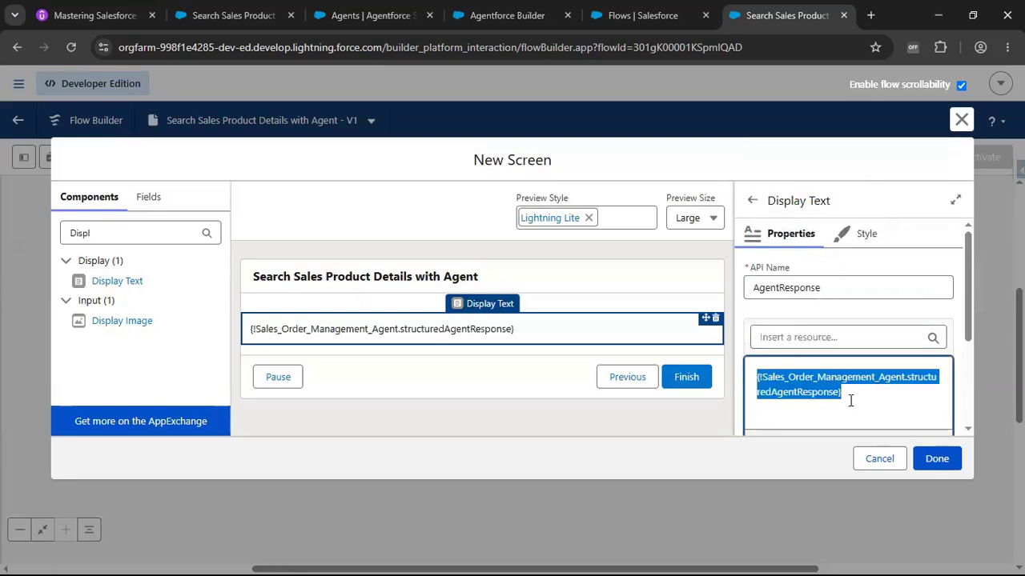
key("BackSpace")
Fill the display text with the label "Agent Response:" followed by the agent's Agent Response output resource.
left_click(847, 340)
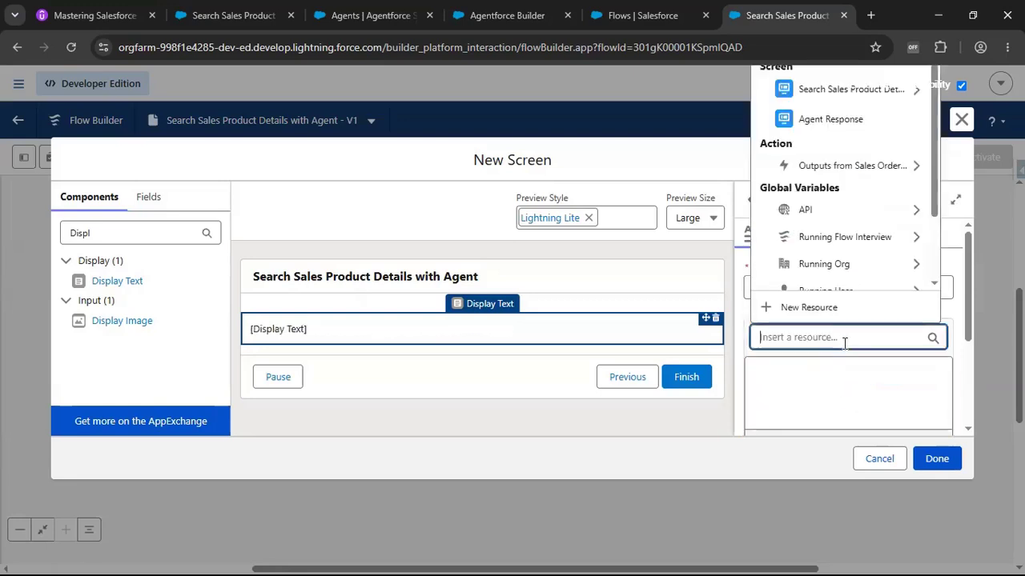
left_click(828, 166)
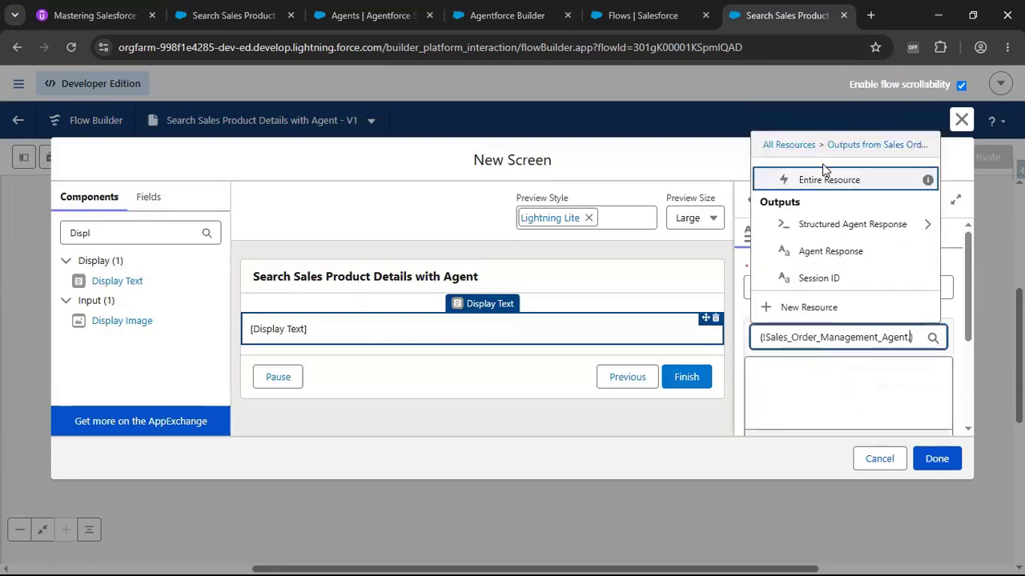
left_click(832, 252)
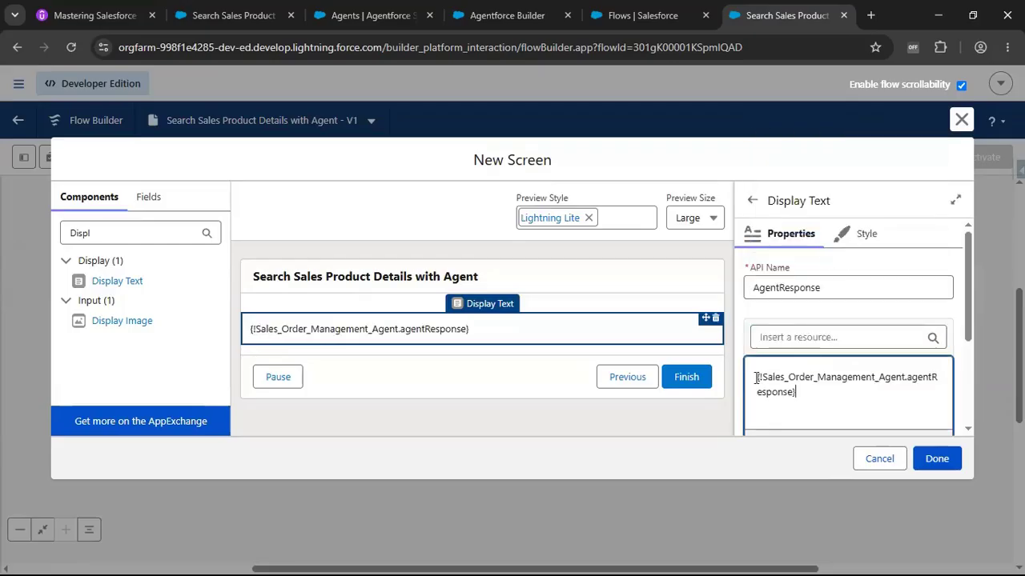
type("Agent Respo")
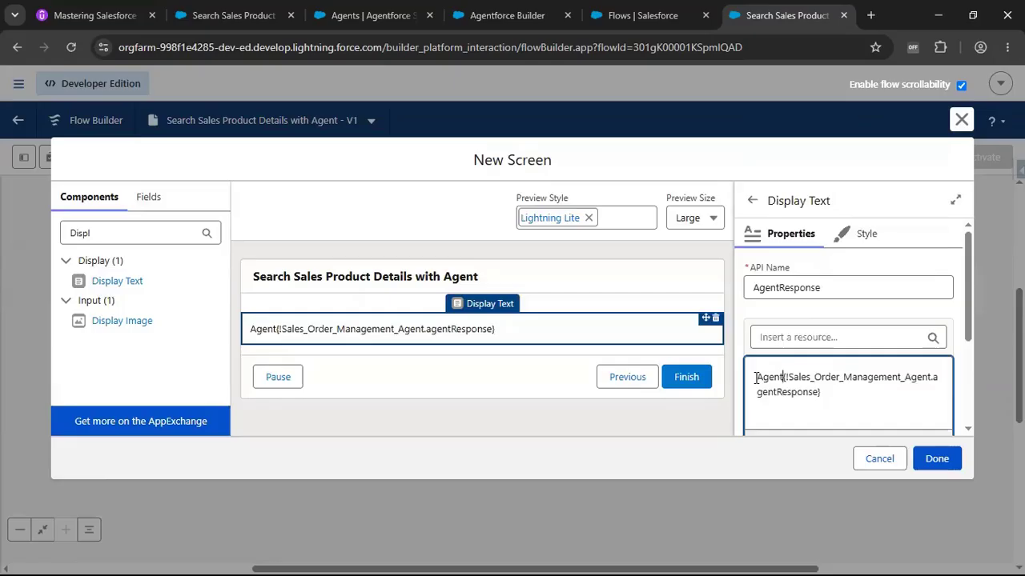
type("nse")
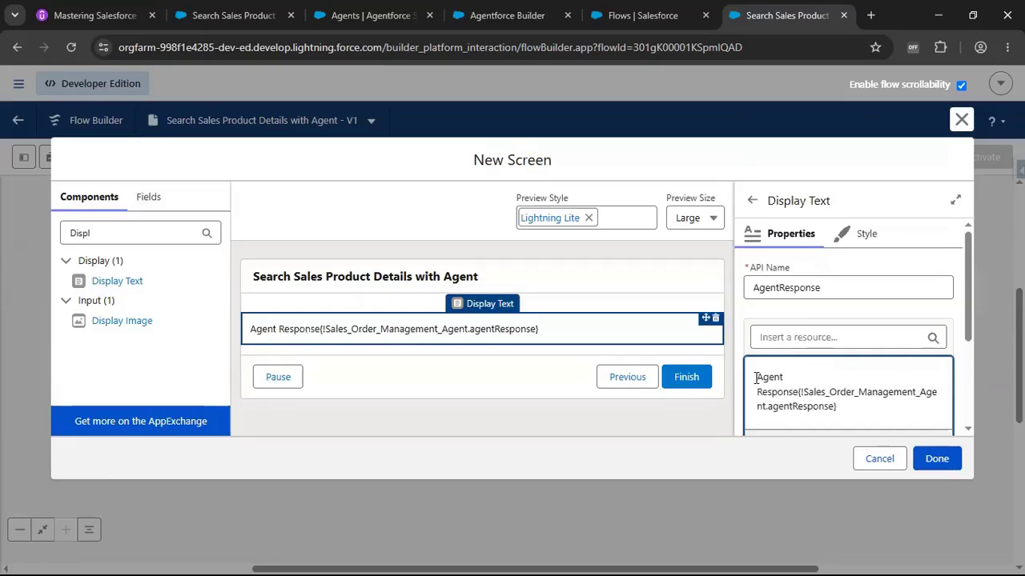
type(":")
key("Return")
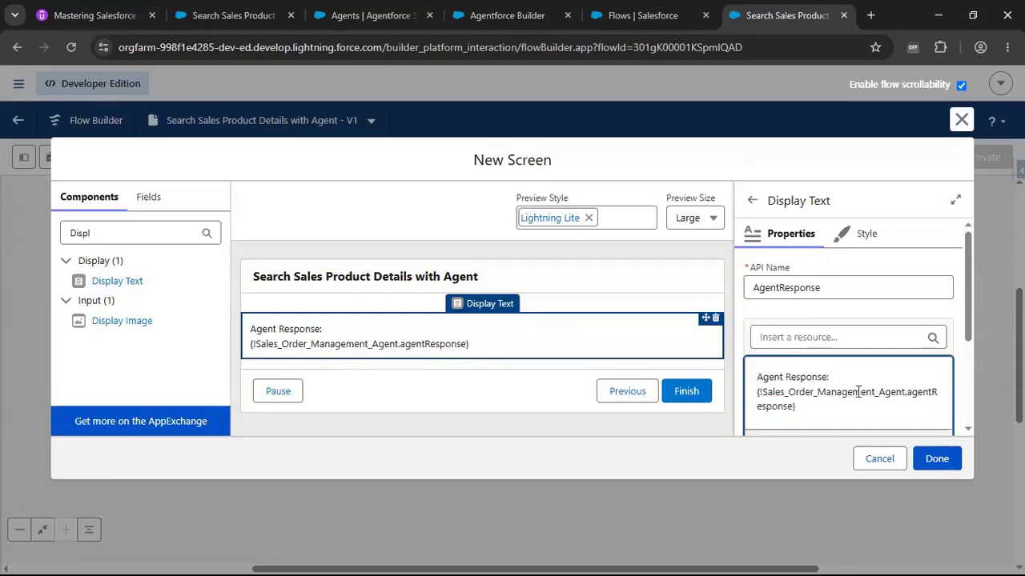
Make the "Agent Response:" label bold at font size 16 and finish the screen.
left_click_drag(748, 378, 830, 378)
scroll(849, 376, "down", 2)
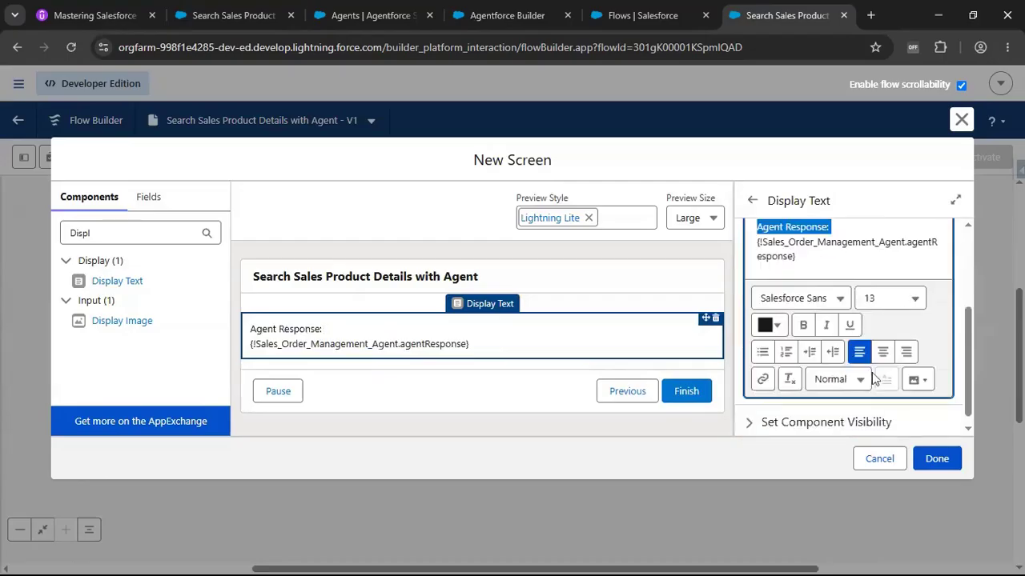
left_click(803, 325)
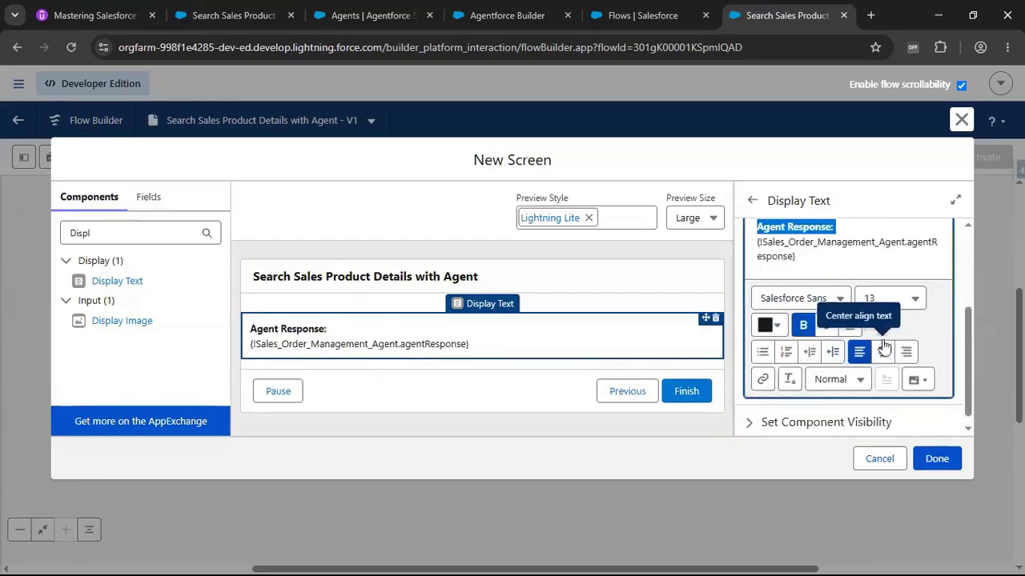
left_click(907, 302)
scroll(835, 480, "down", 1)
left_click(832, 513)
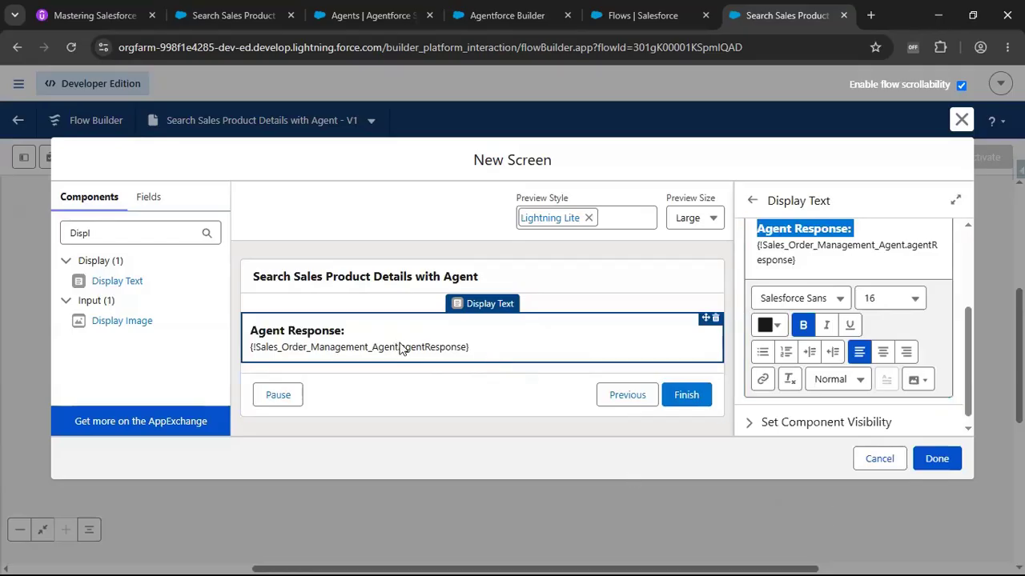
left_click(941, 457)
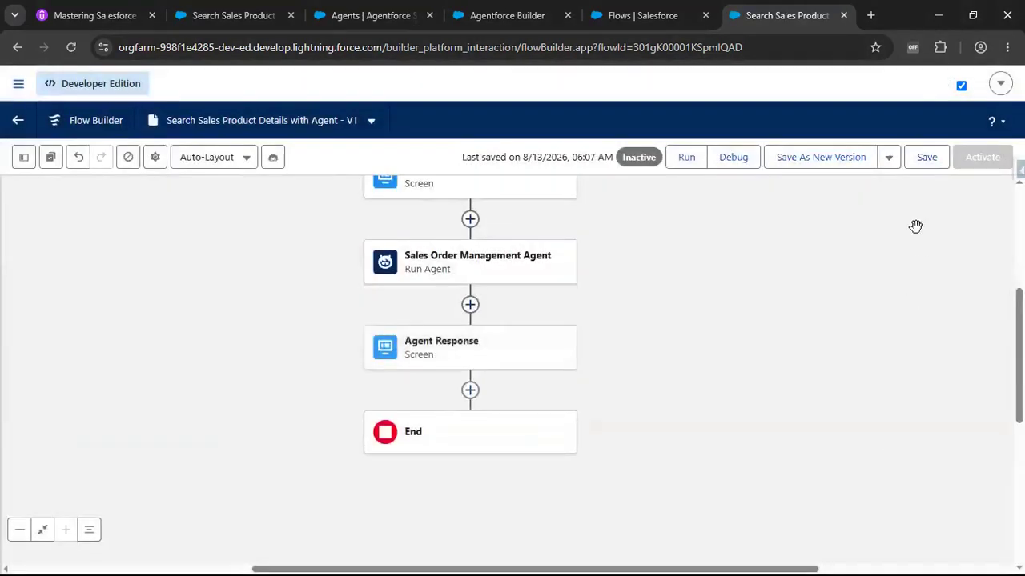
Save the flow and start a test run.
left_click(925, 164)
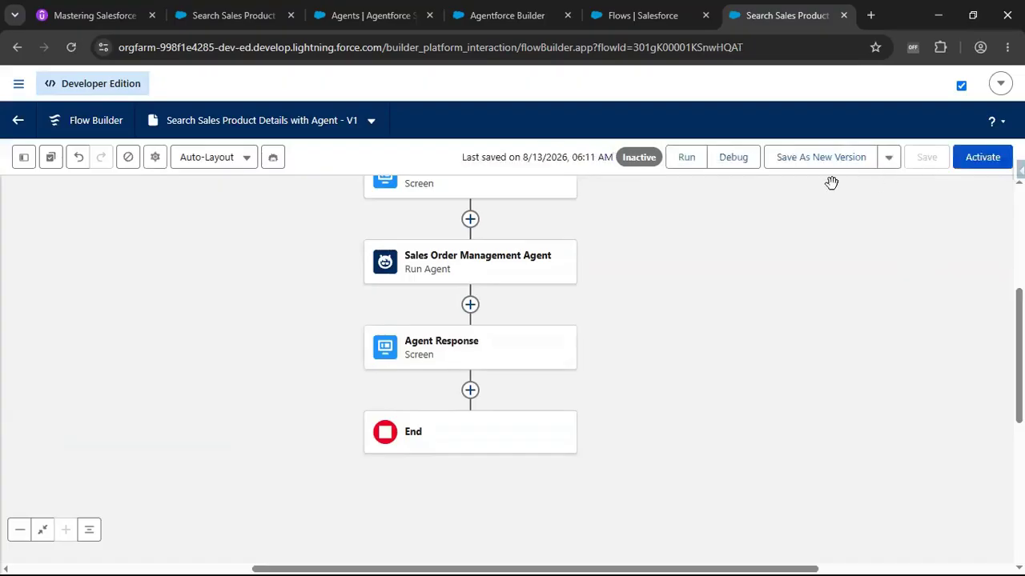
left_click(689, 164)
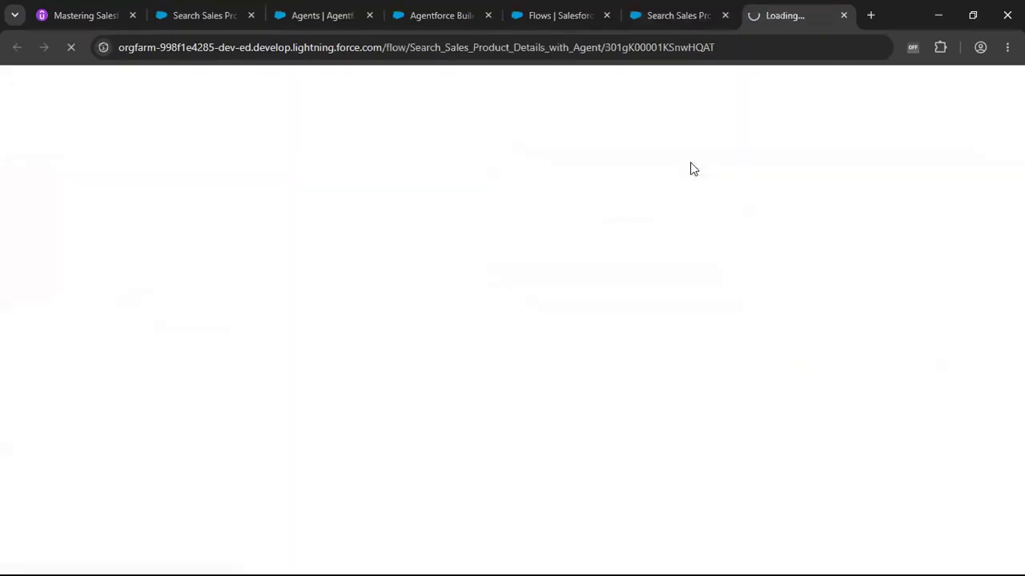
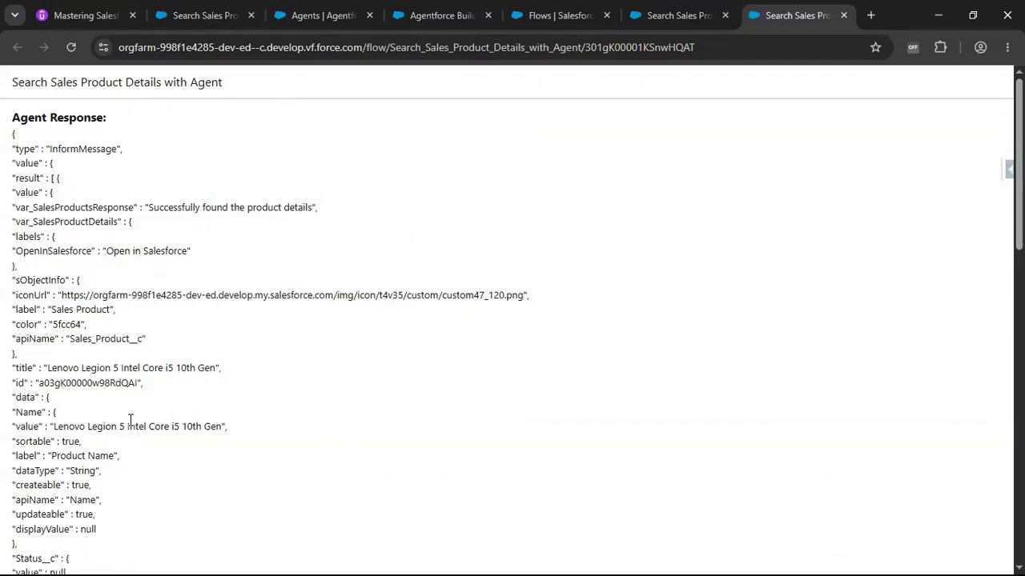
Open Prompt Builder by searching Setup's quick find for "prompt bu".
left_click(676, 19)
left_click_drag(602, 352, 610, 399)
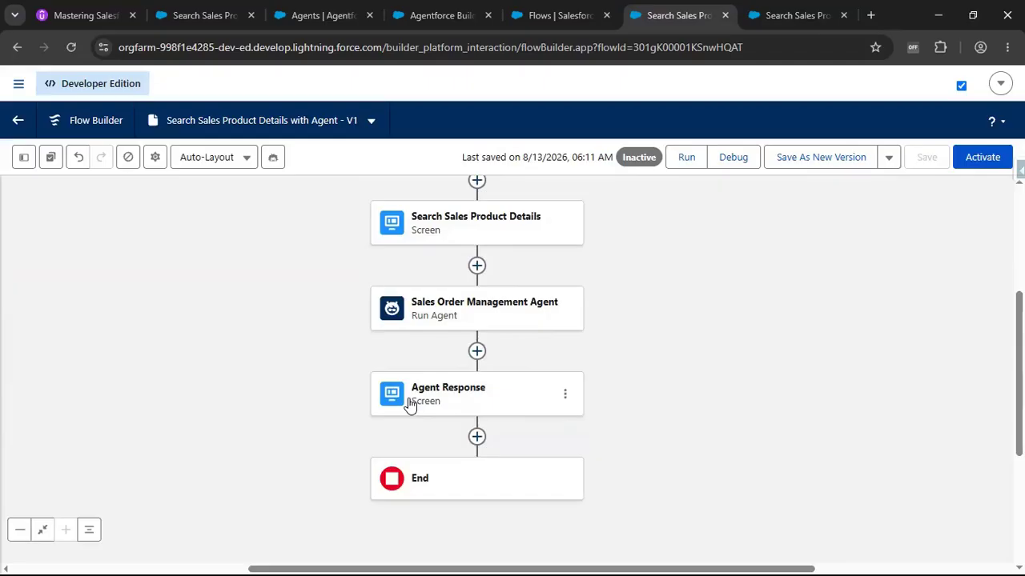
left_click(791, 15)
left_click(566, 17)
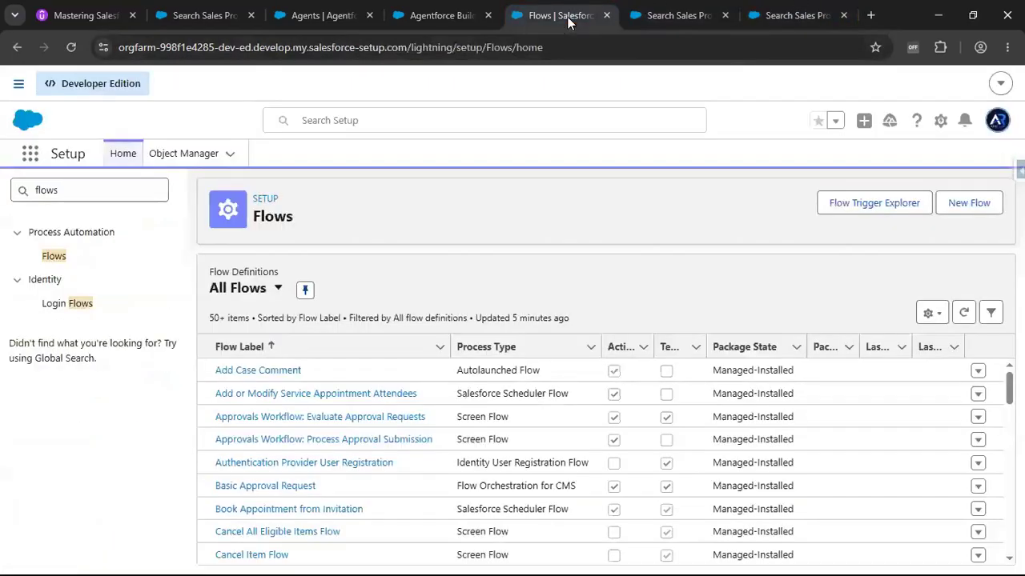
left_click(93, 197)
key("ctrl+a")
type("pro")
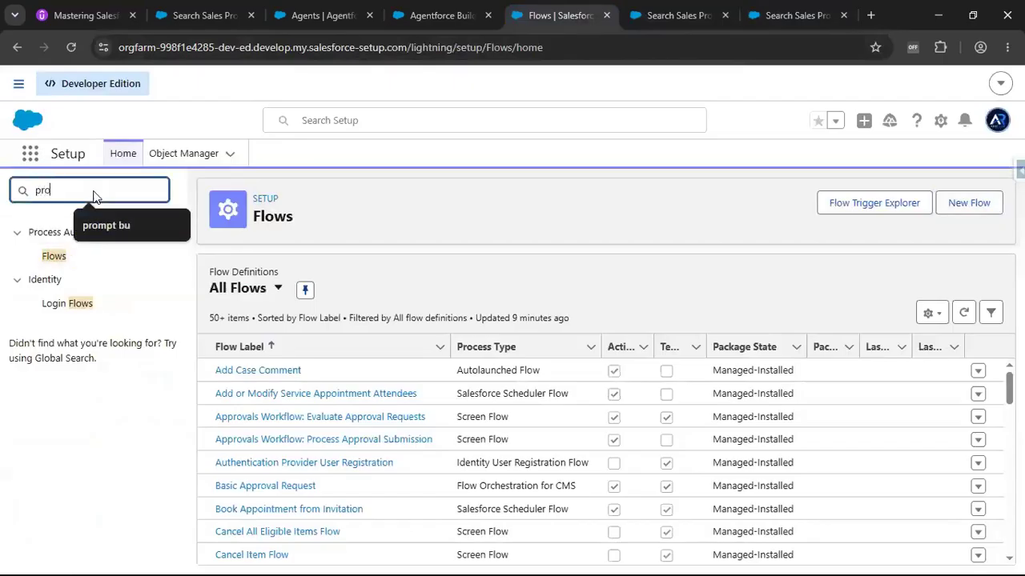
type("mp")
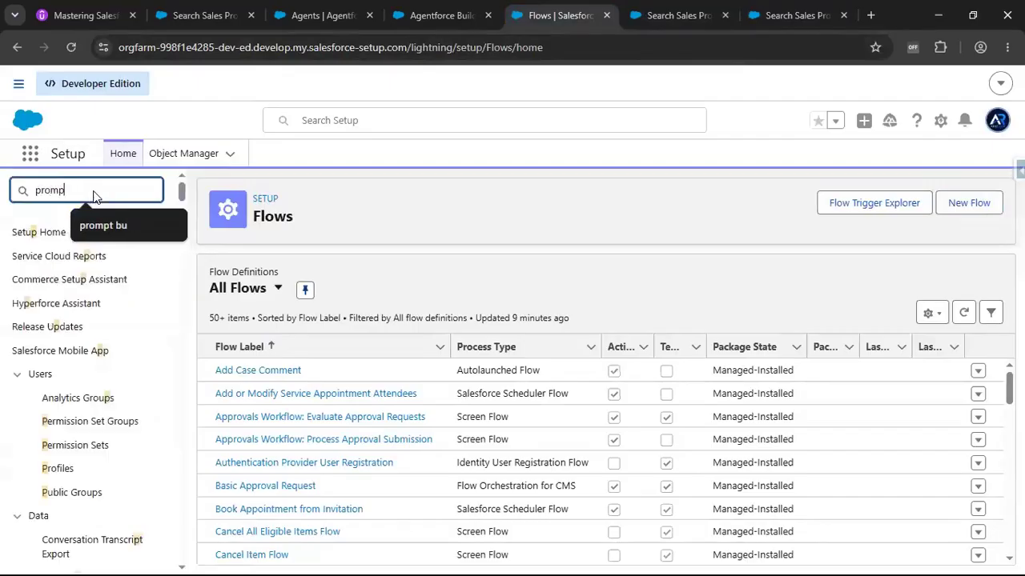
left_click(102, 225)
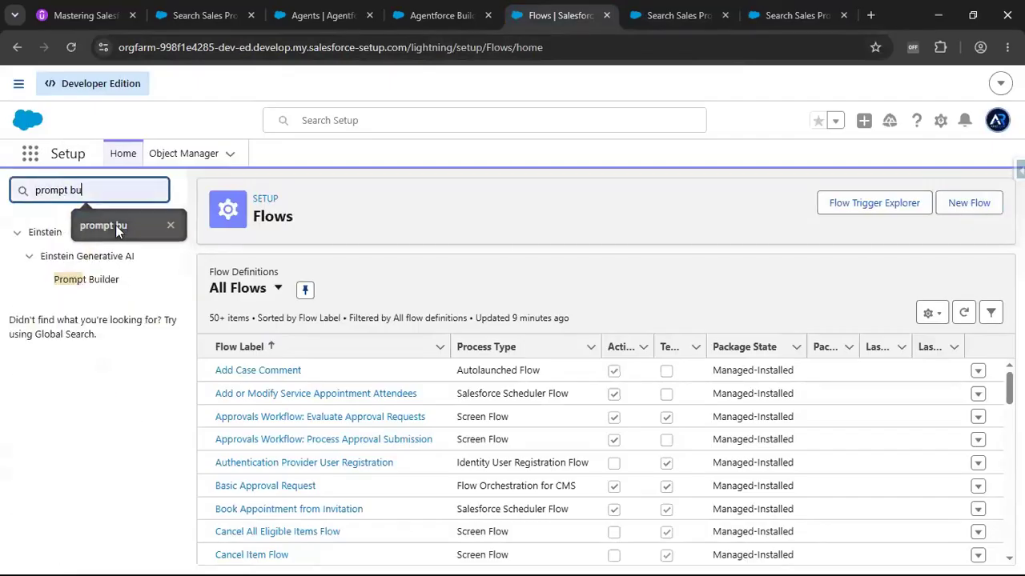
left_click(87, 281)
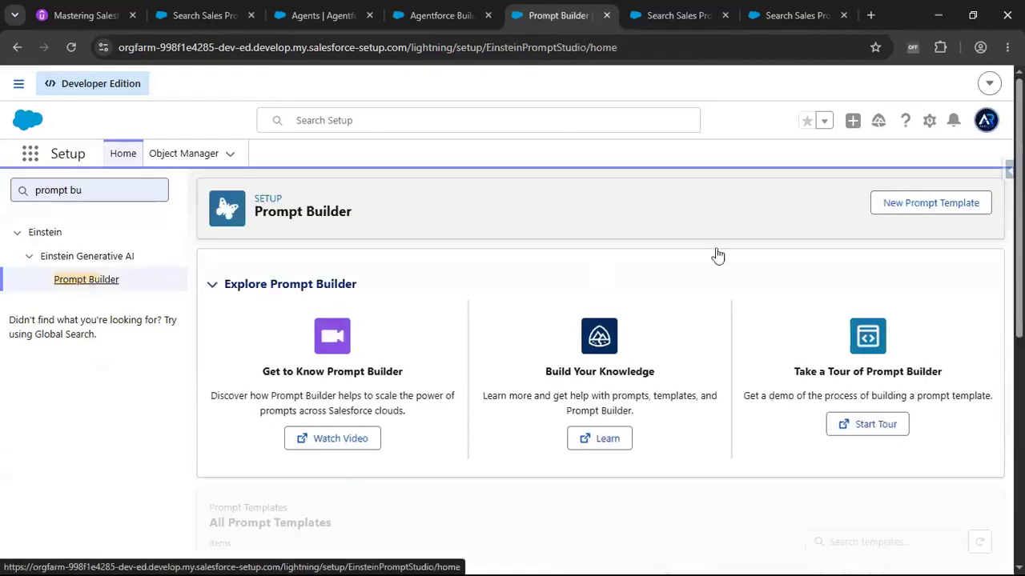
Start a new Flex prompt template named "Search Sales Product Details with Agent PB".
left_click(947, 212)
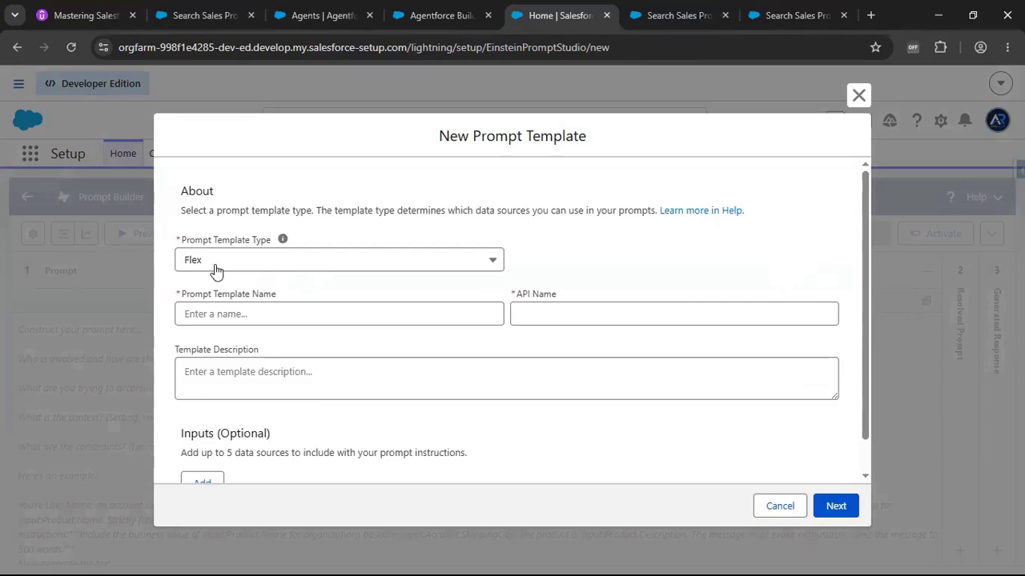
left_click(215, 316)
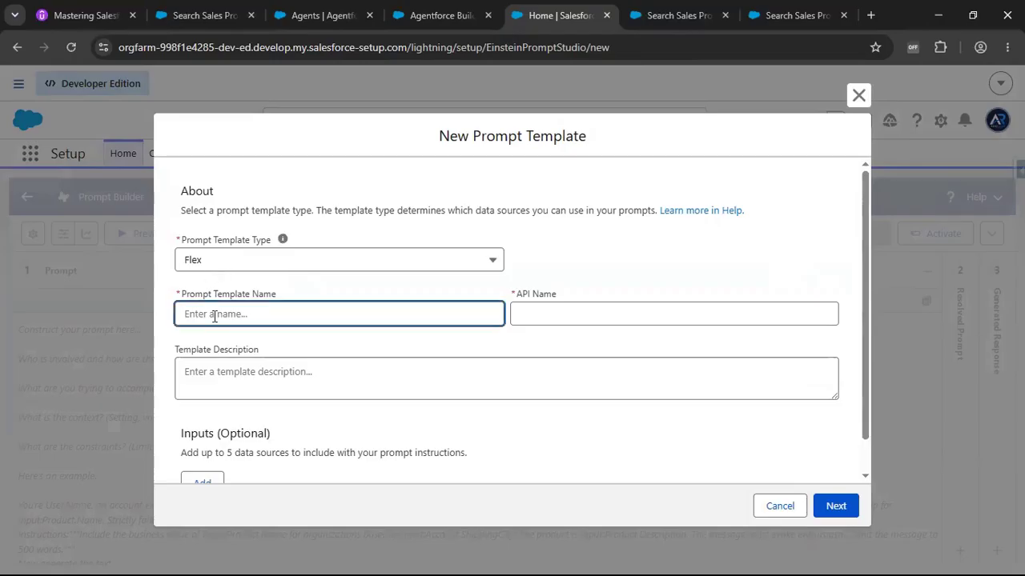
type("Search Product Details")
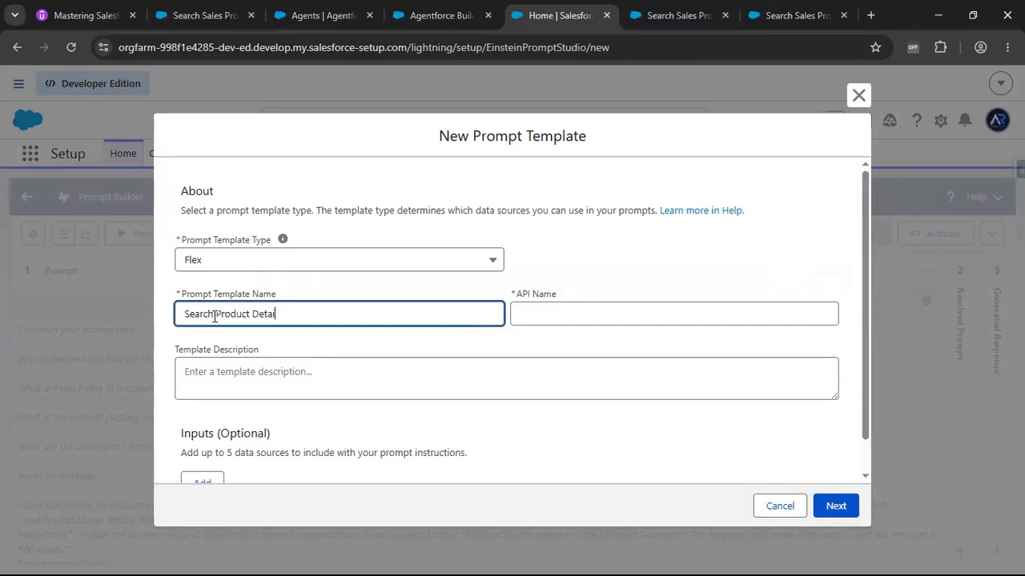
key("Left")
key("Left")
key("Left")
key("Left")
key("Left")
key("Left")
key("Left")
key("Left")
key("Left")
key("Left")
key("Left")
key("Left")
key("Left")
key("Left")
key("Left")
type("Sales")
left_click(345, 314)
type("with Agent")
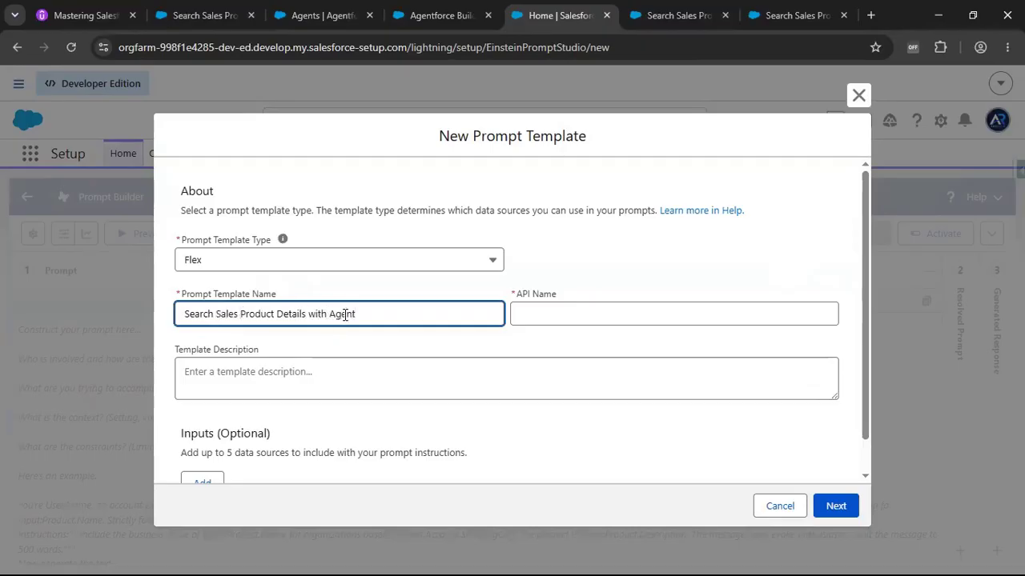
type(" PB")
key("Tab")
Add a required template input named Sales Product Response from Agent with Free Text as its source type.
scroll(263, 393, "down", 1)
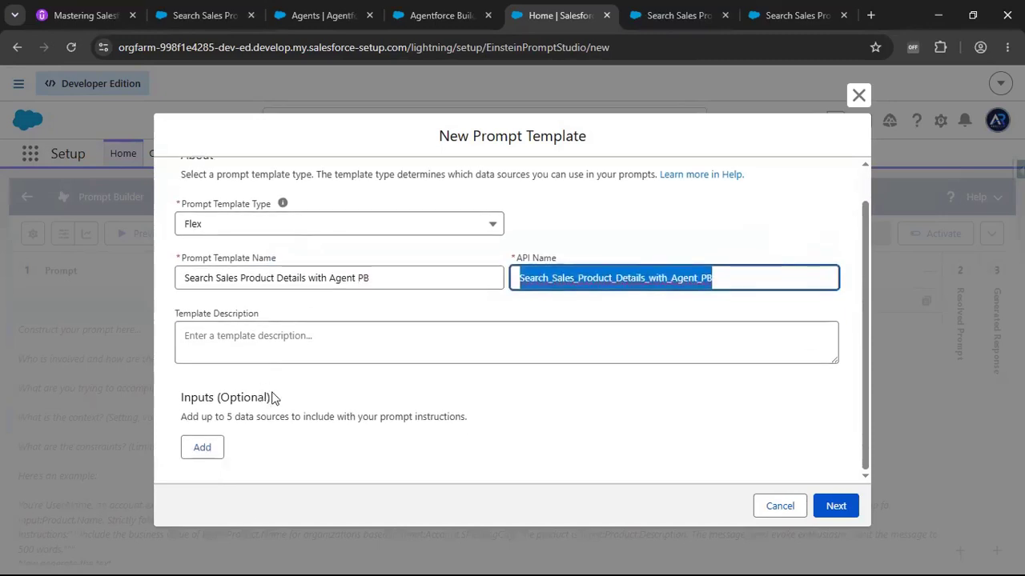
left_click(213, 448)
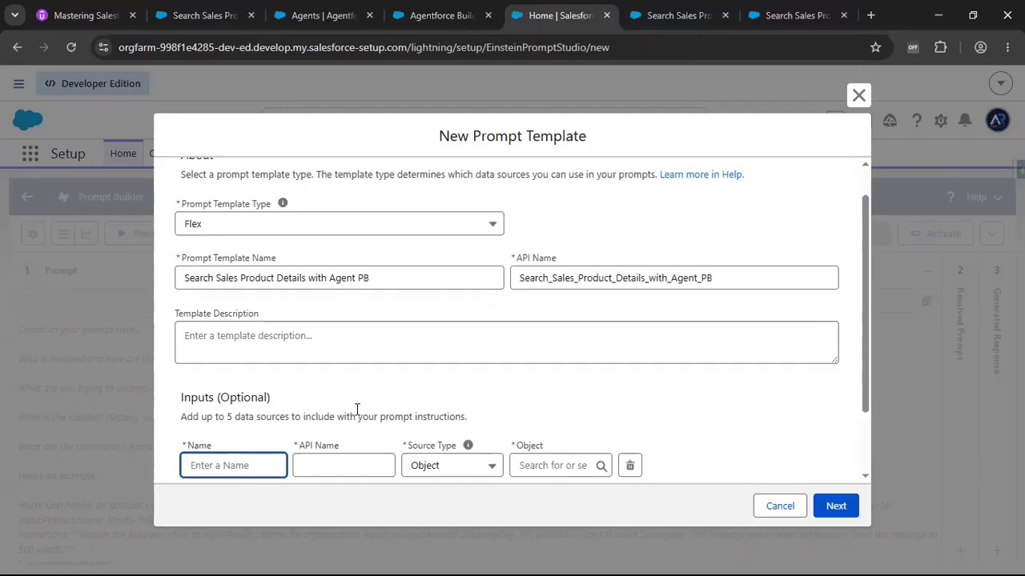
scroll(357, 410, "down", 1)
left_click(239, 390)
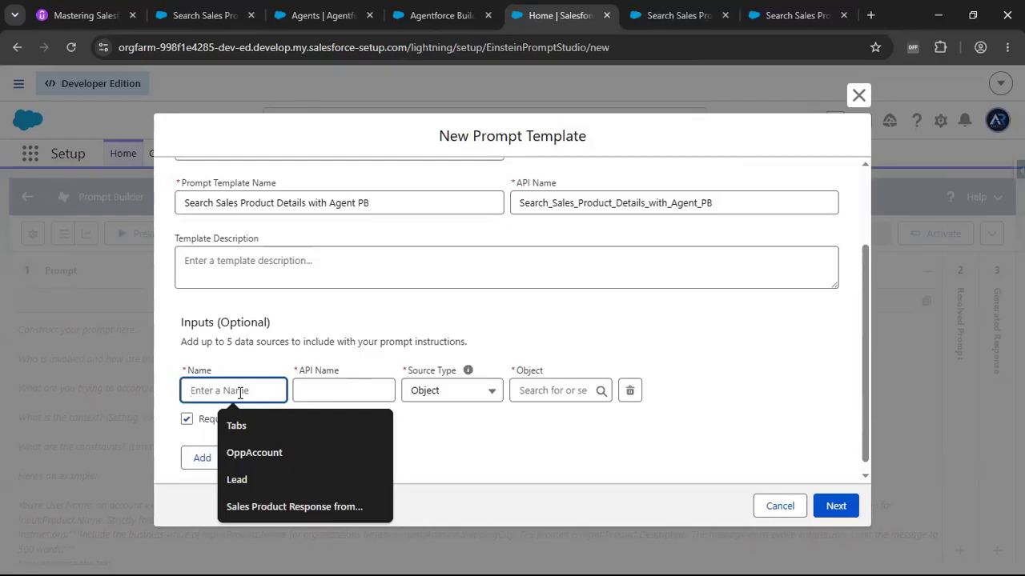
left_click(284, 508)
key("Right")
key("Right")
key("Right")
key("Right")
key("Right")
key("Right")
key("Right")
key("Right")
key("Right")
key("Right")
key("Right")
key("Right")
key("Right")
key("Right")
key("Right")
key("Right")
key("Right")
key("Right")
key("Right")
key("Left")
key("Left")
key("Left")
key("Left")
key("Left")
key("Left")
key("Left")
key("Left")
key("Left")
key("Left")
key("Left")
key("Left")
key("Left")
key("Left")
key("Left")
key("Left")
key("Left")
key("Left")
key("Left")
key("Left")
key("Left")
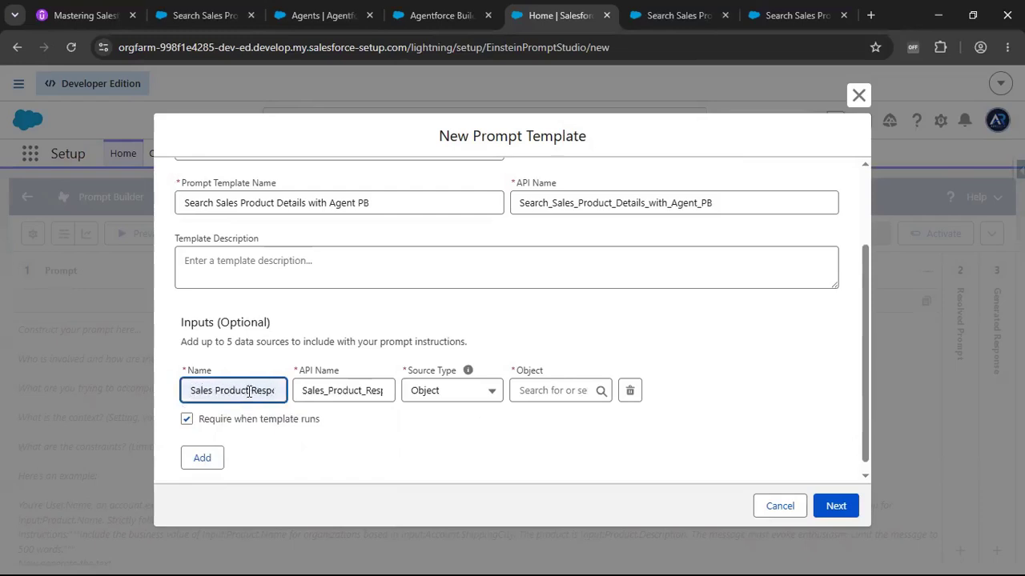
key("Right")
key("Right")
key("Right")
key("Right")
key("Right")
key("Right")
key("Right")
key("Right")
key("Right")
key("Right")
key("Right")
key("Right")
key("Right")
key("Right")
key("Right")
key("Right")
key("Right")
key("Right")
key("Right")
key("Right")
key("ctrl+a")
left_click(446, 402)
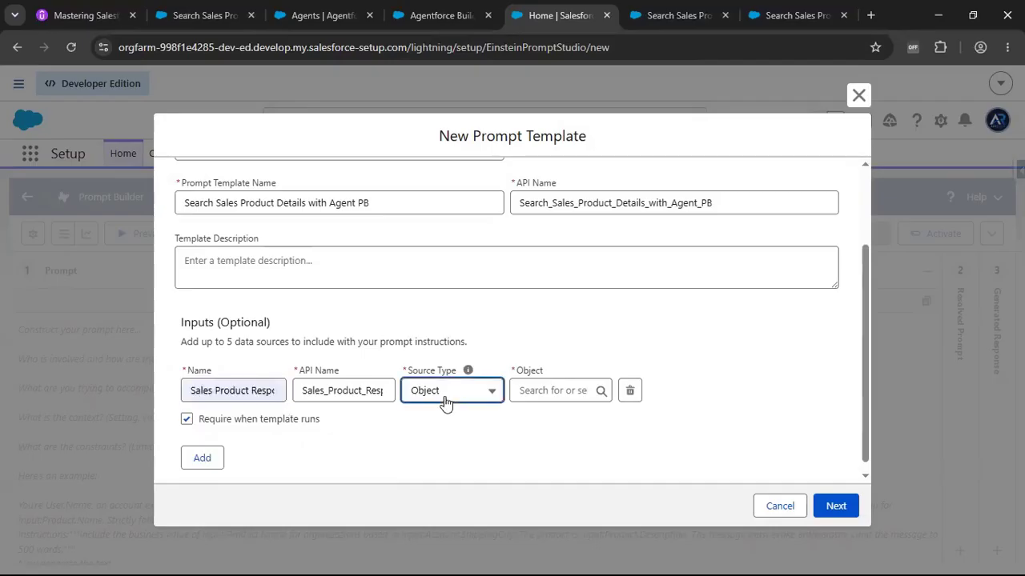
left_click(448, 452)
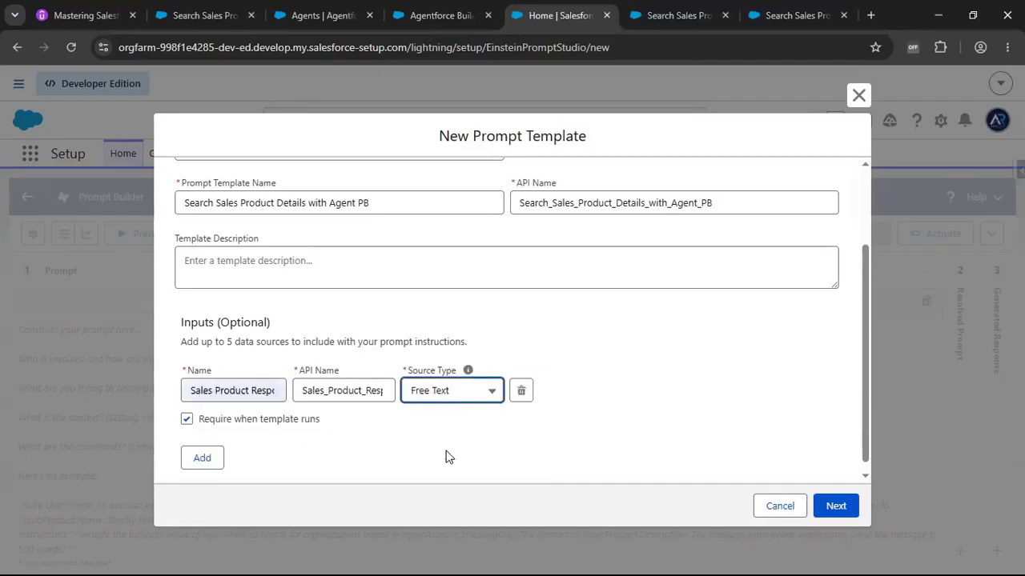
Confirm the new template's details to open the prompt editor.
left_click(784, 20)
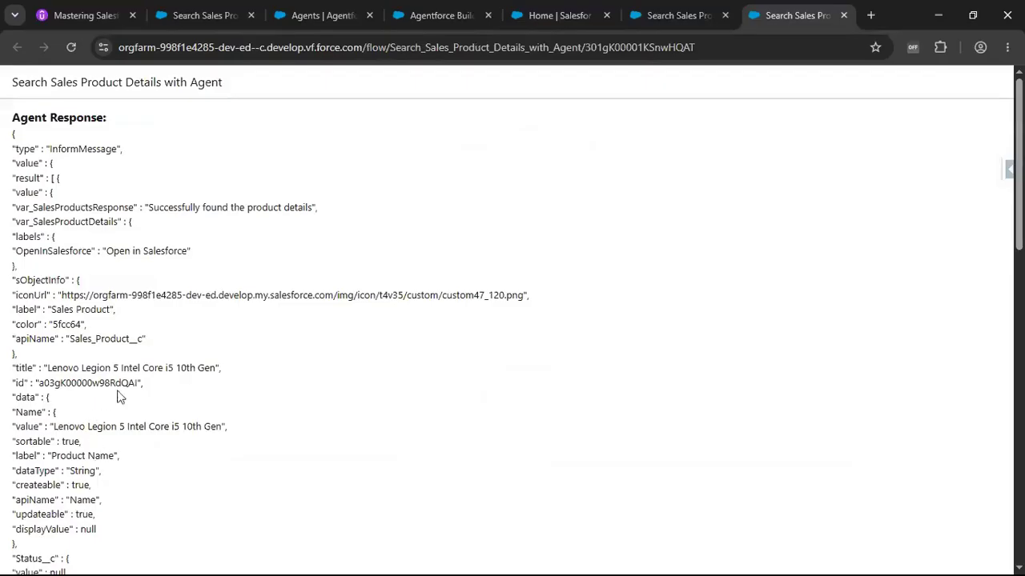
left_click(661, 15)
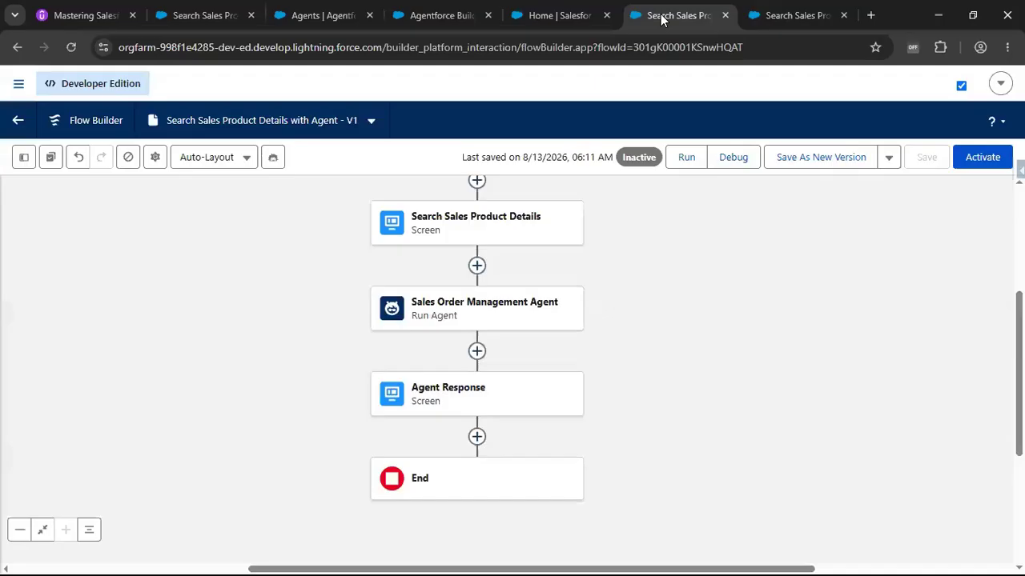
left_click(535, 17)
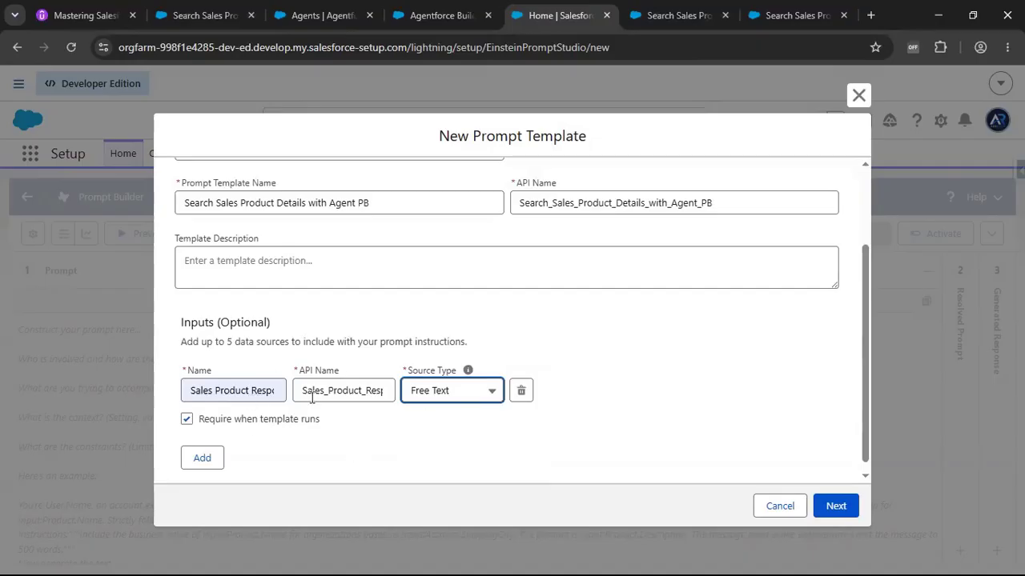
left_click(835, 509)
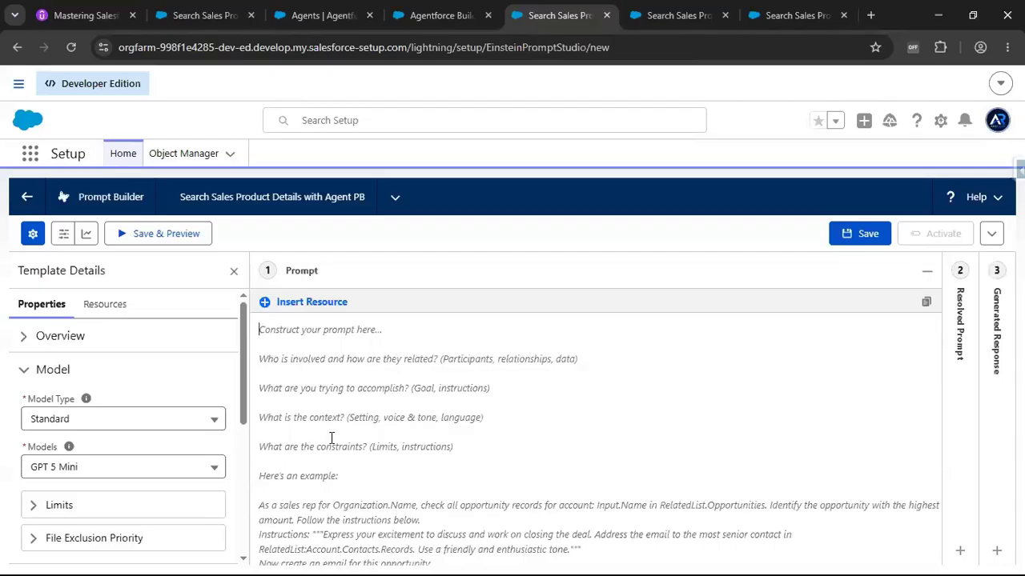
Copy the prepared product-summary prompt text from Notepad++ and paste it into the template's prompt.
key("alt+Tab")
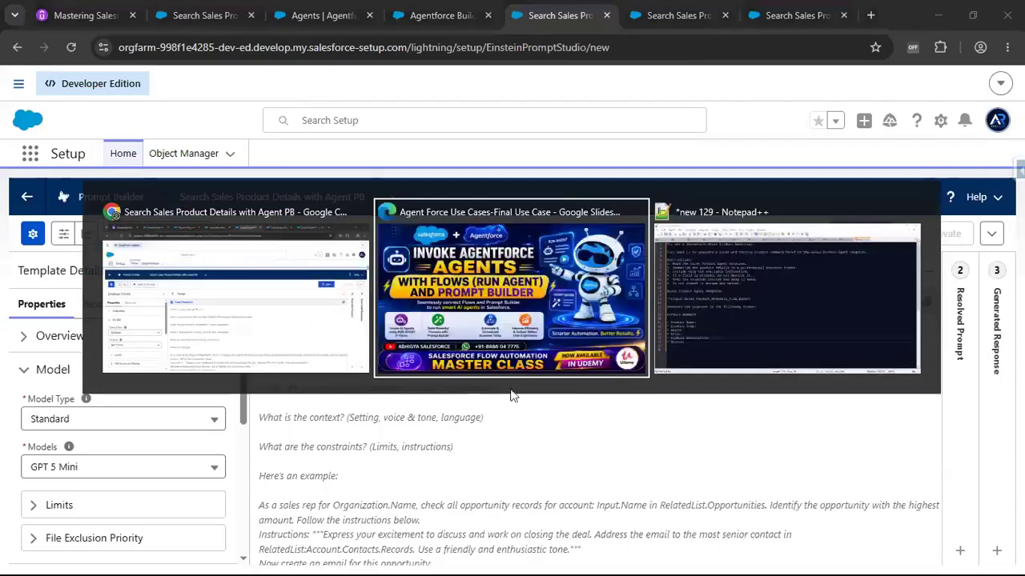
left_click(760, 334)
left_click(296, 361)
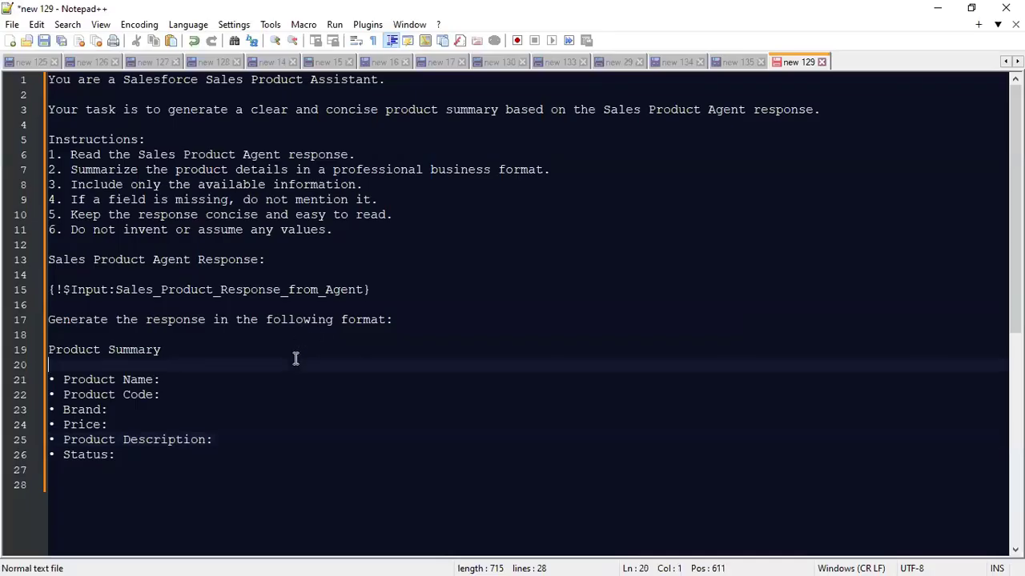
left_click(225, 401)
key("ctrl+a")
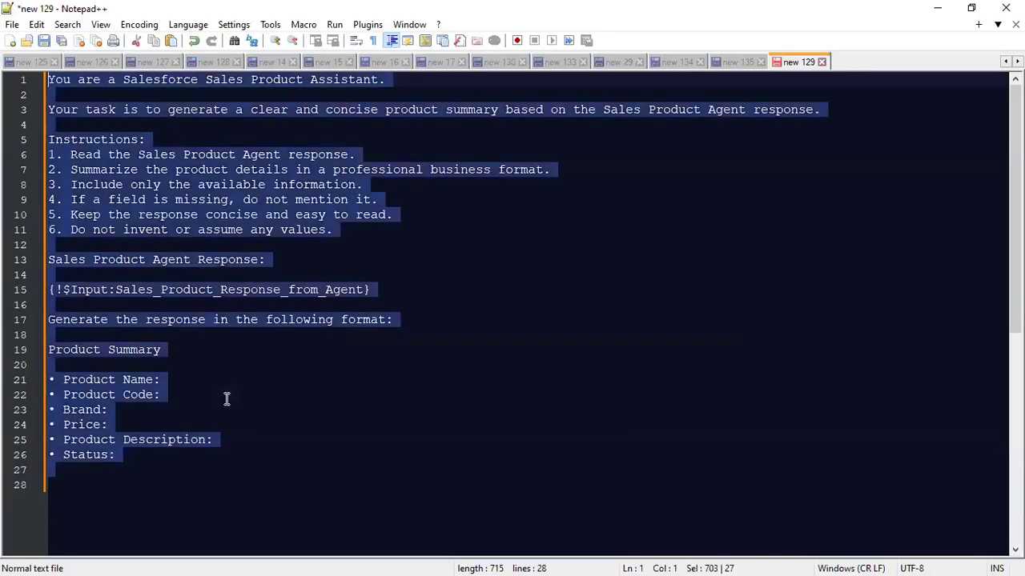
key("ctrl+c")
key("alt+Tab")
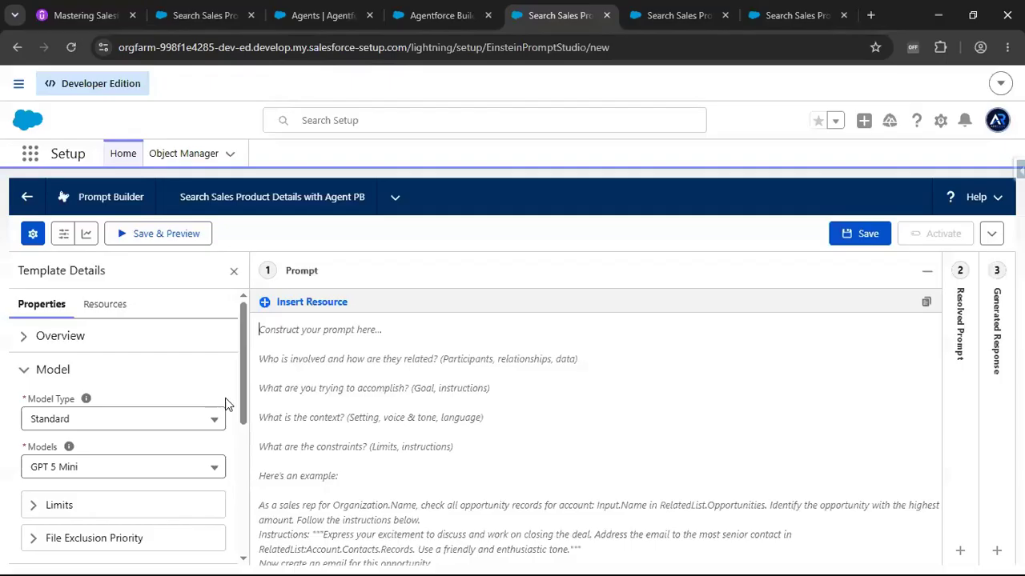
left_click(287, 402)
key("ctrl+v")
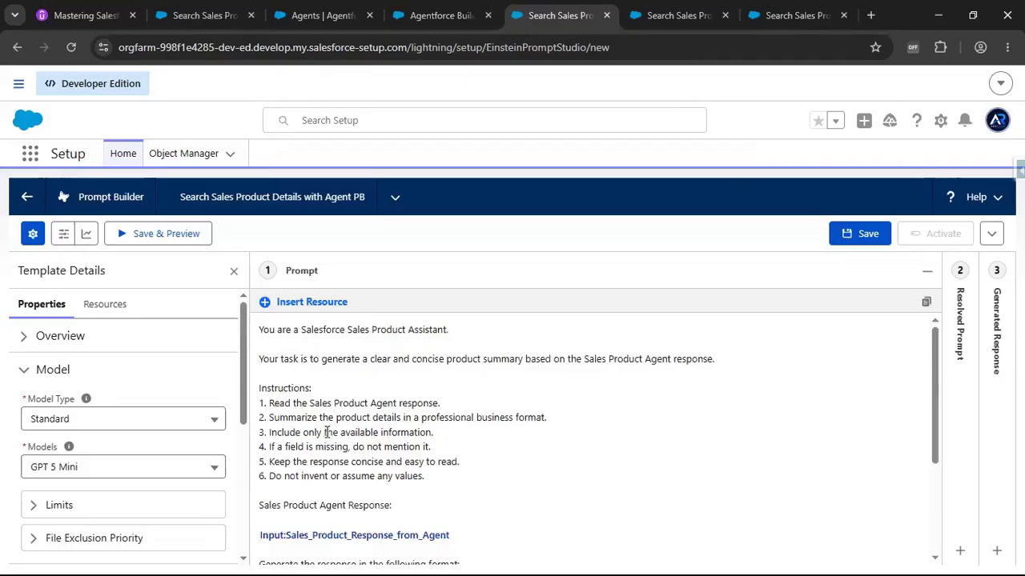
Replace the pasted input placeholder with the Sales Product Response from Agent input resource.
scroll(320, 429, "down", 1)
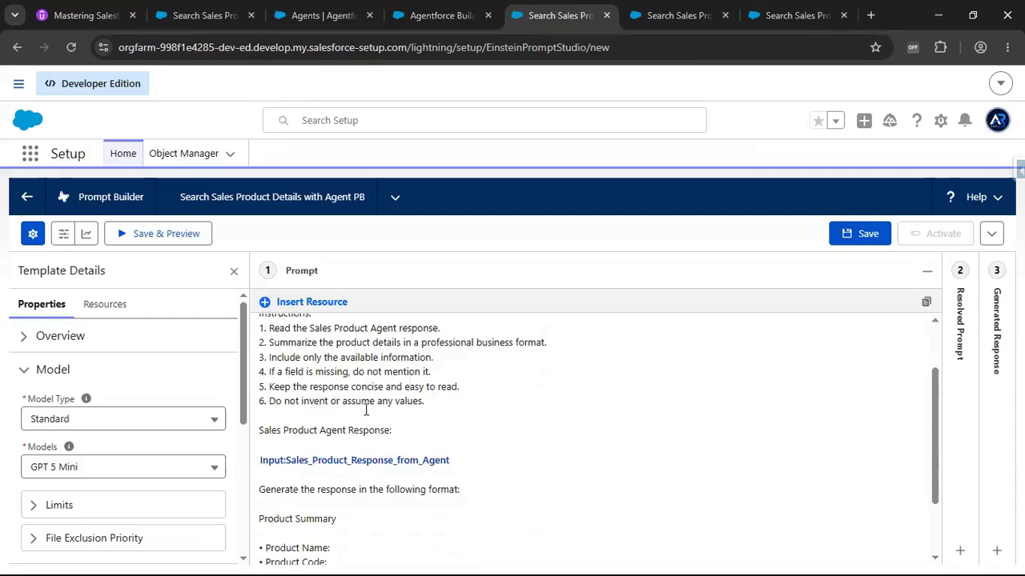
left_click(482, 461)
key("BackSpace")
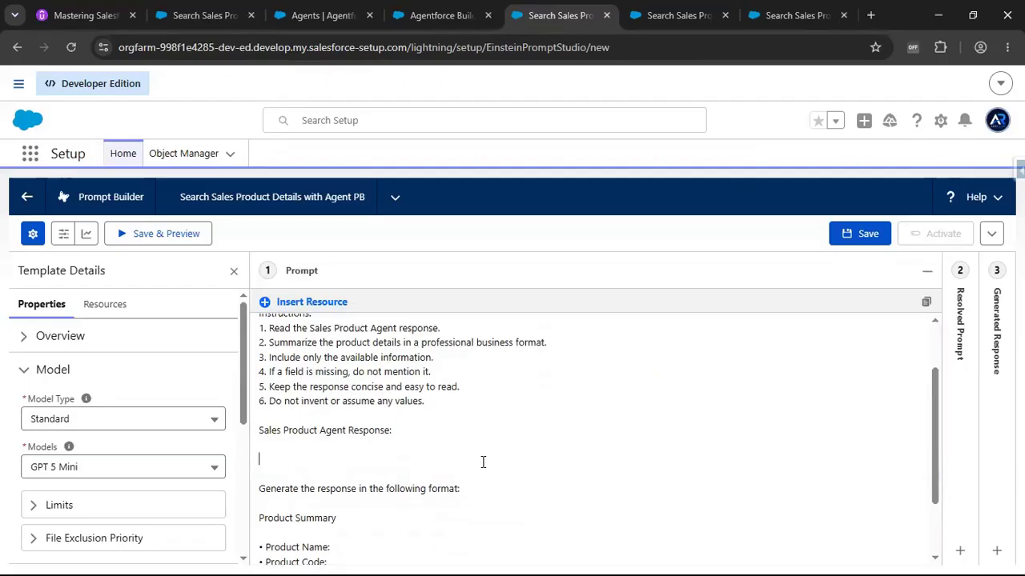
left_click(324, 308)
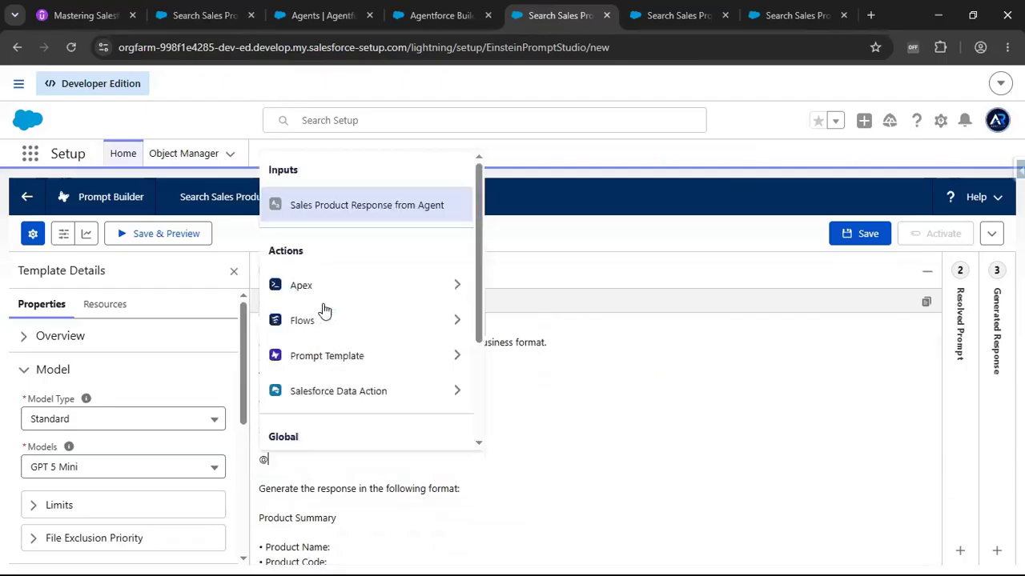
left_click(358, 210)
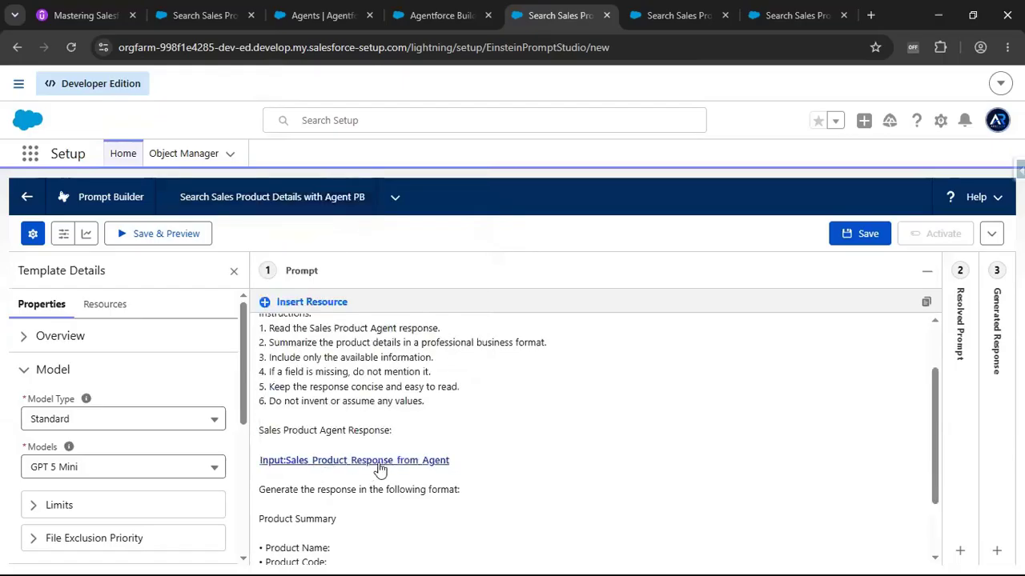
left_click_drag(264, 430, 395, 432)
left_click(520, 457)
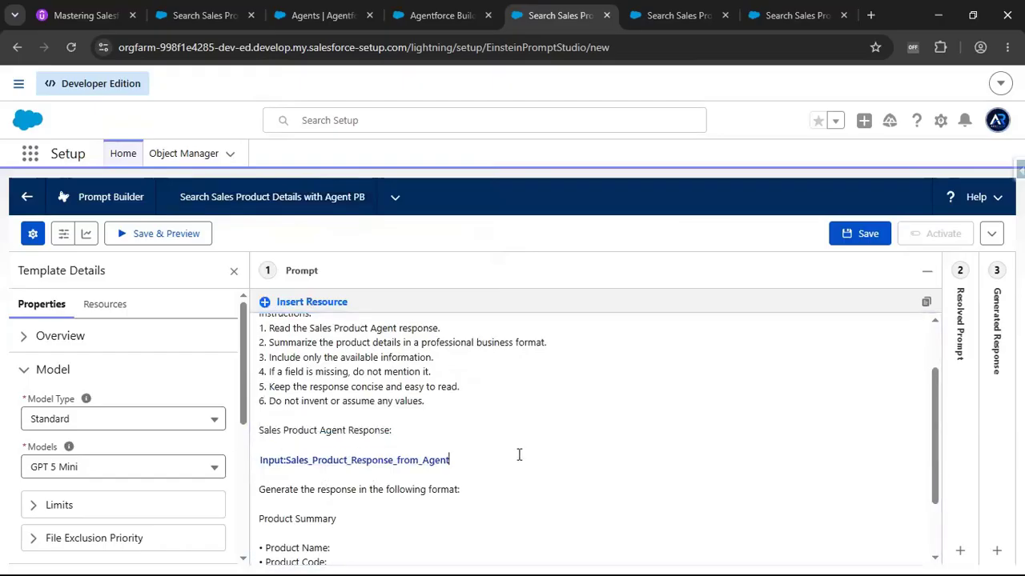
Save the prompt template and activate it.
scroll(508, 493, "down", 2)
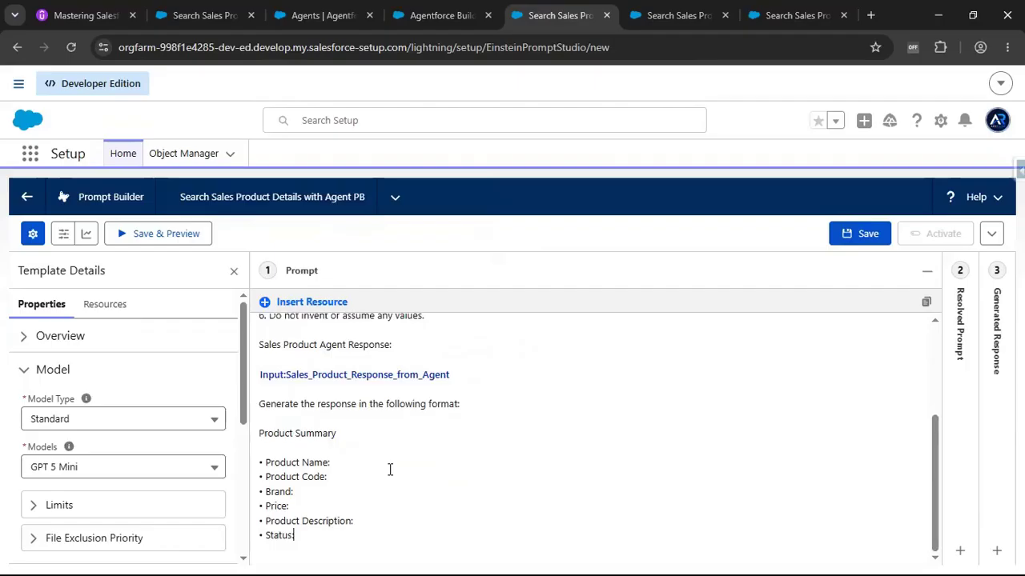
scroll(390, 469, "up", 3)
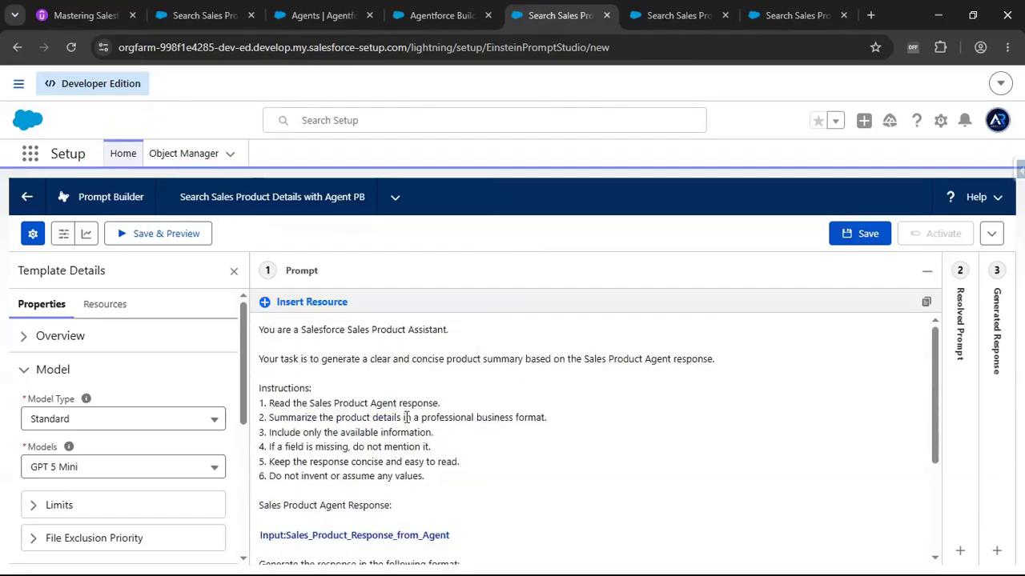
scroll(407, 424, "down", 2)
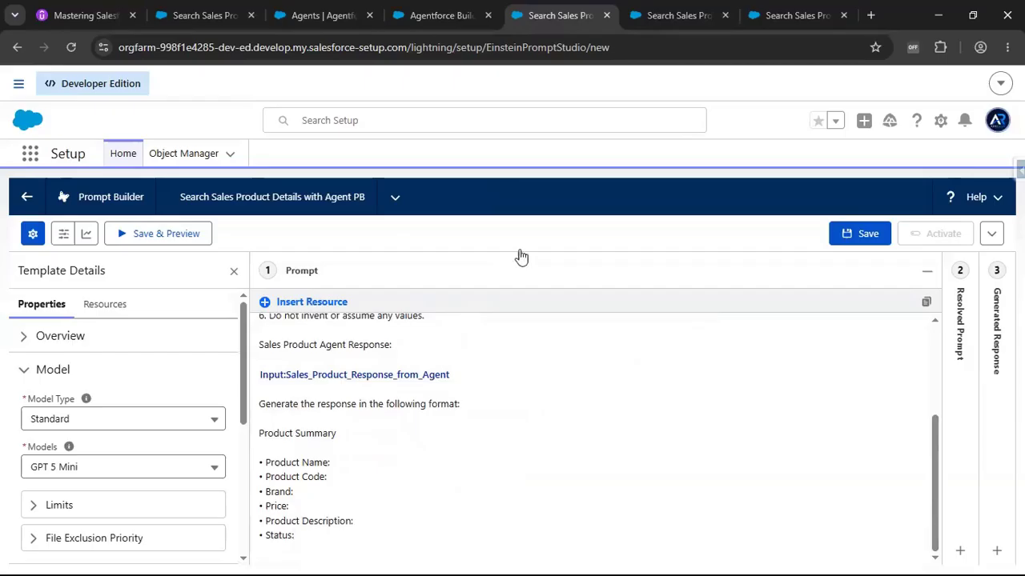
left_click(865, 241)
left_click(865, 241)
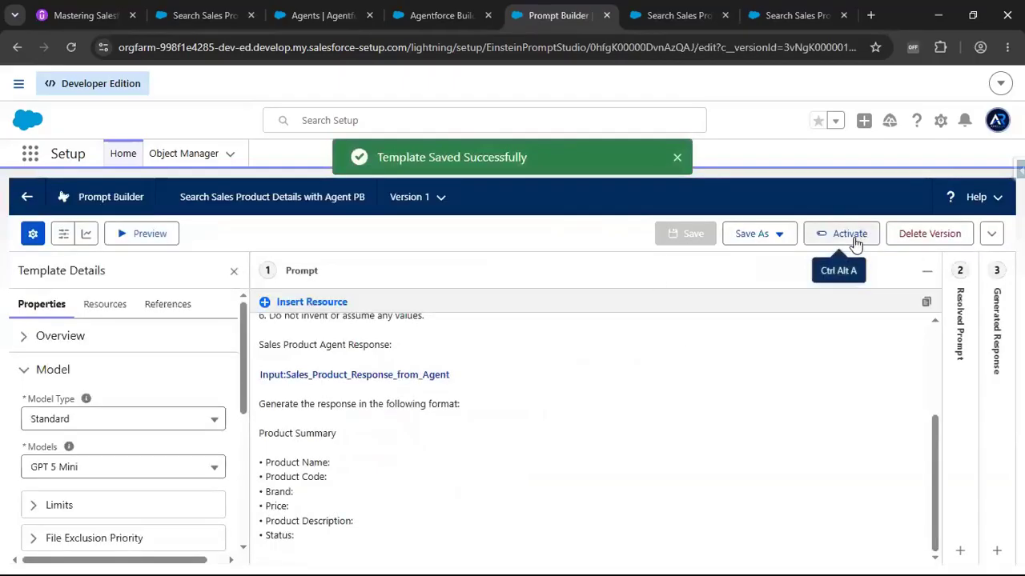
left_click(853, 243)
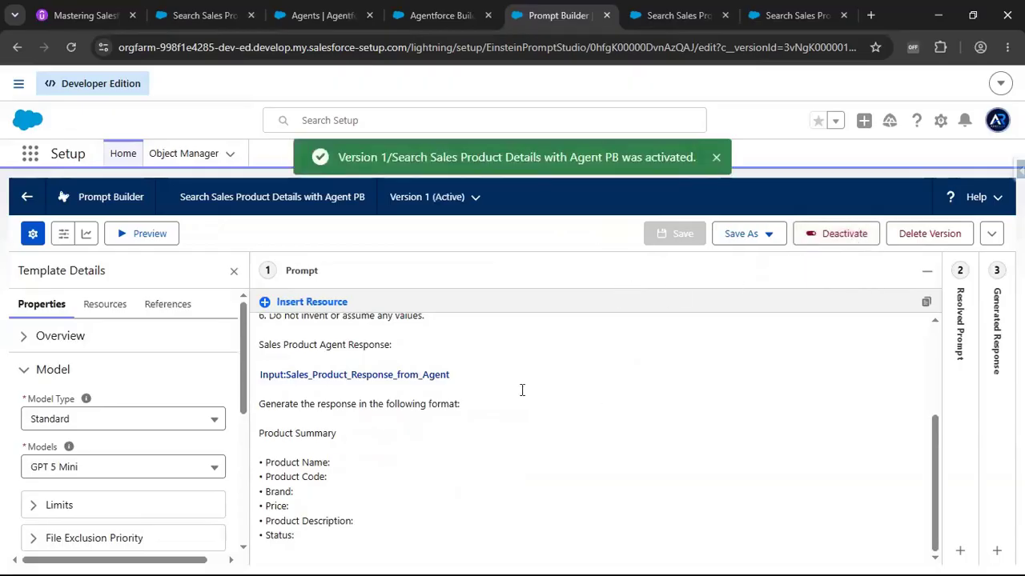
Return to the flow and add an Action element after the Agent Response screen.
left_click(771, 18)
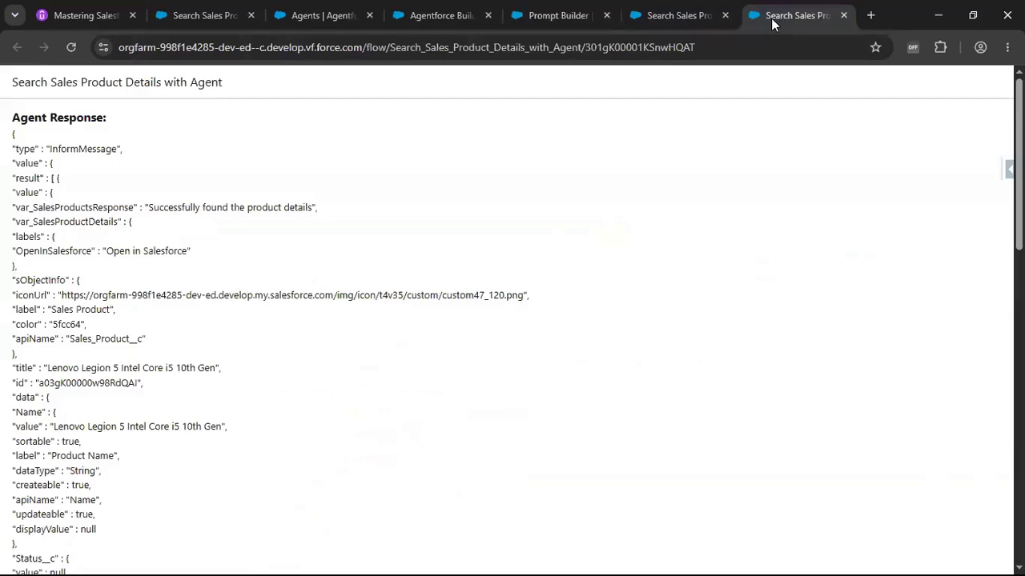
left_click(693, 17)
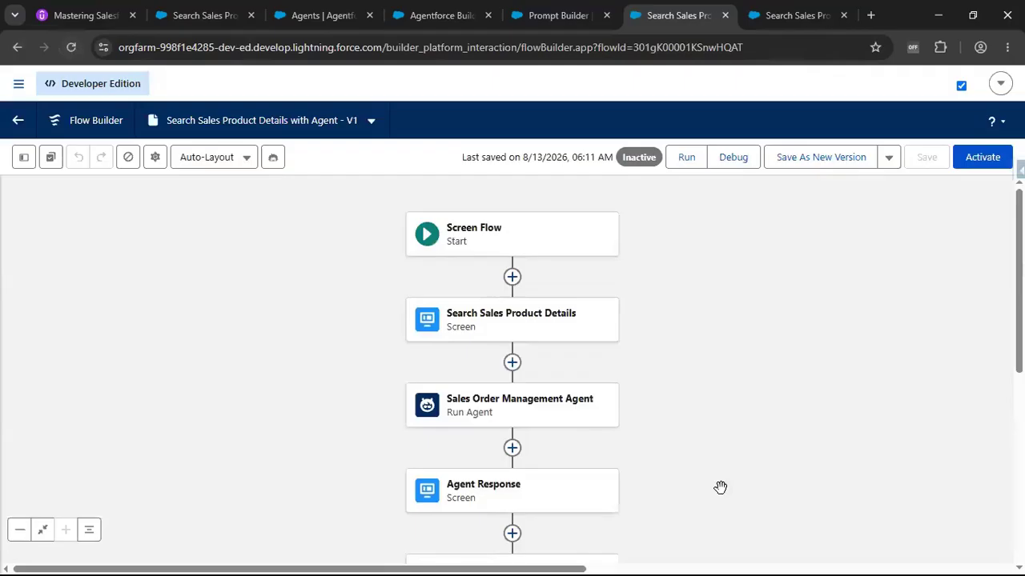
scroll(716, 359, "down", 2)
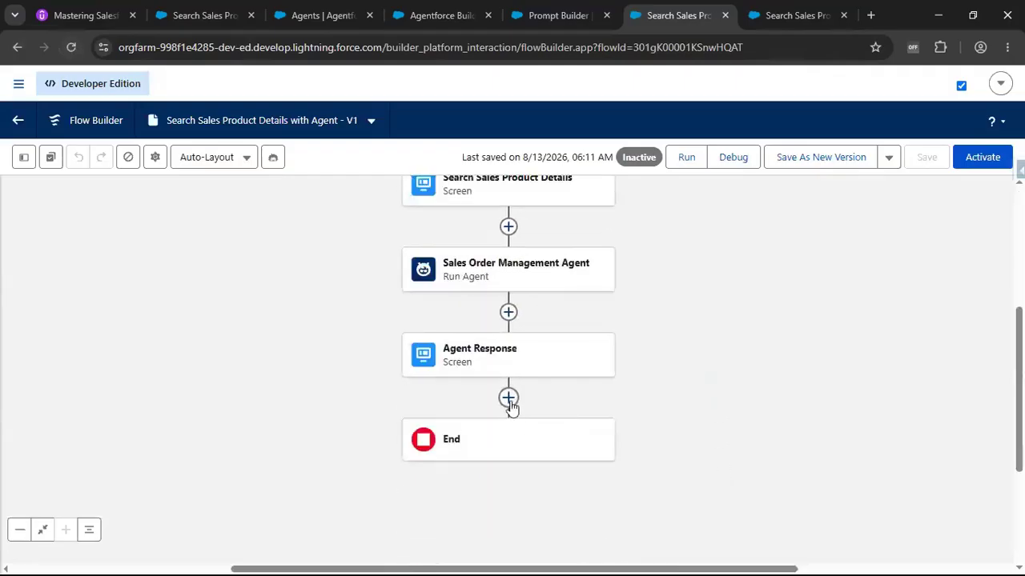
left_click(508, 398)
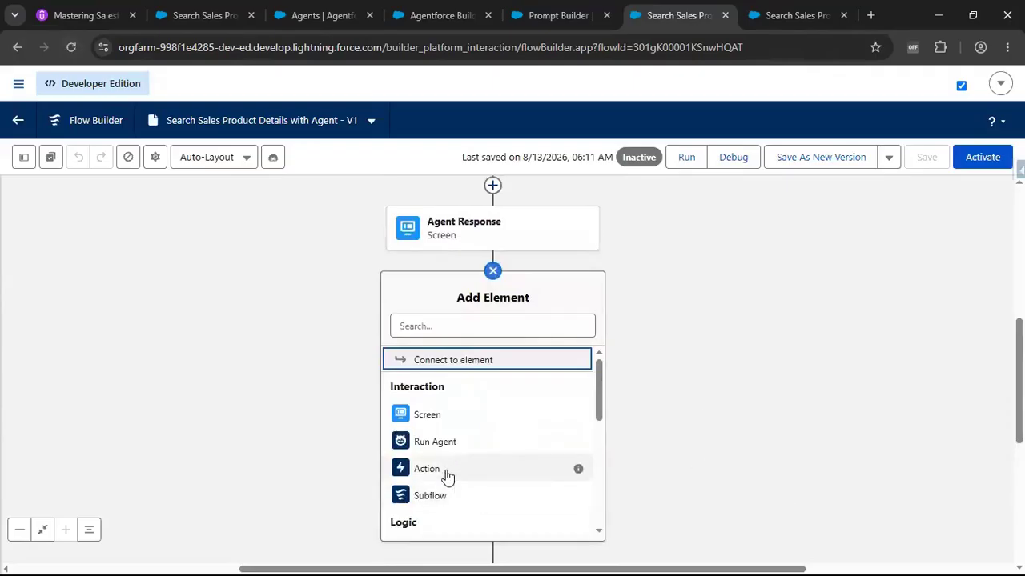
left_click(445, 474)
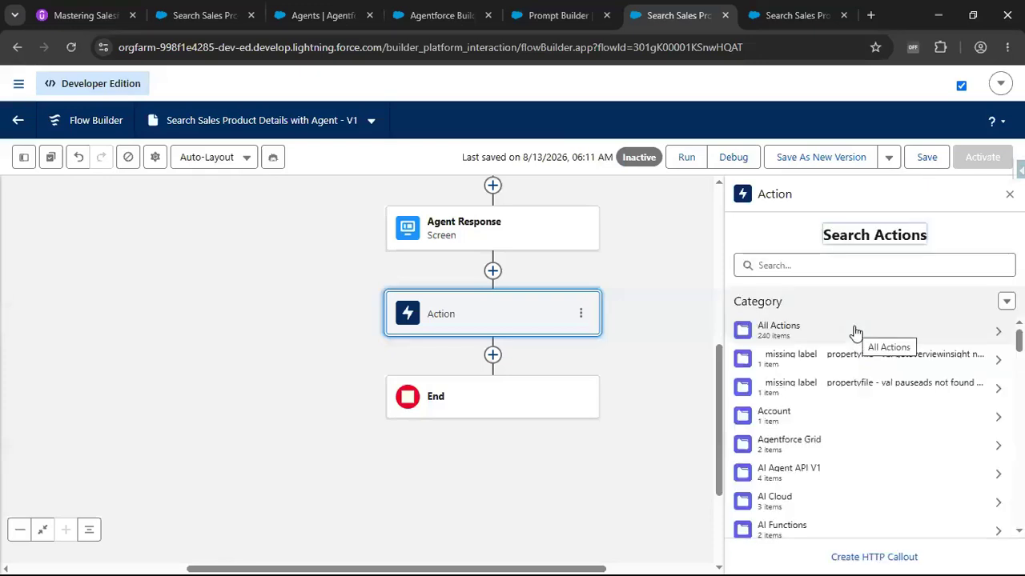
Search actions for the prompt template and select Search Sales Product Details with Agent PB.
left_click(828, 265)
type("S")
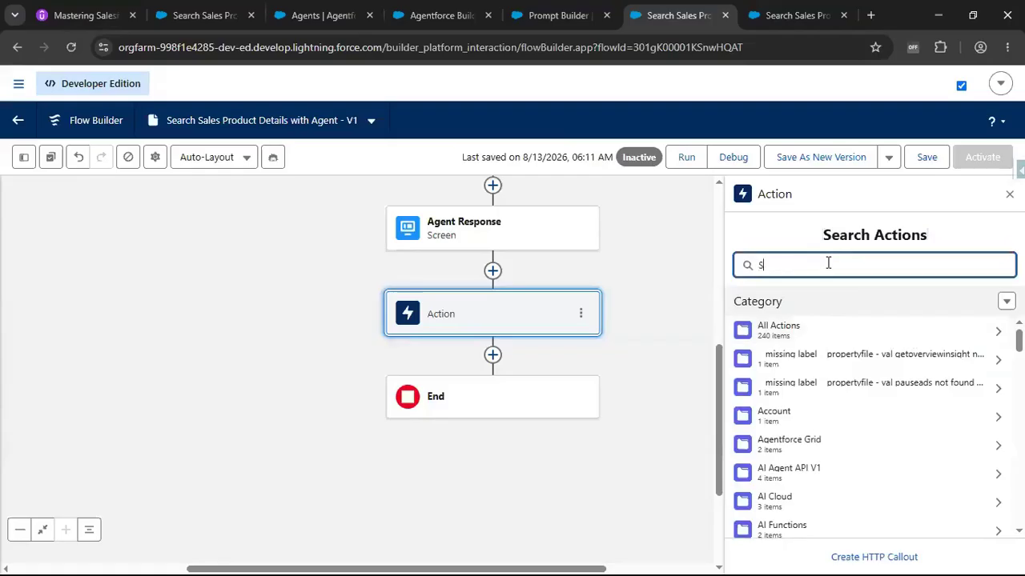
type("ear")
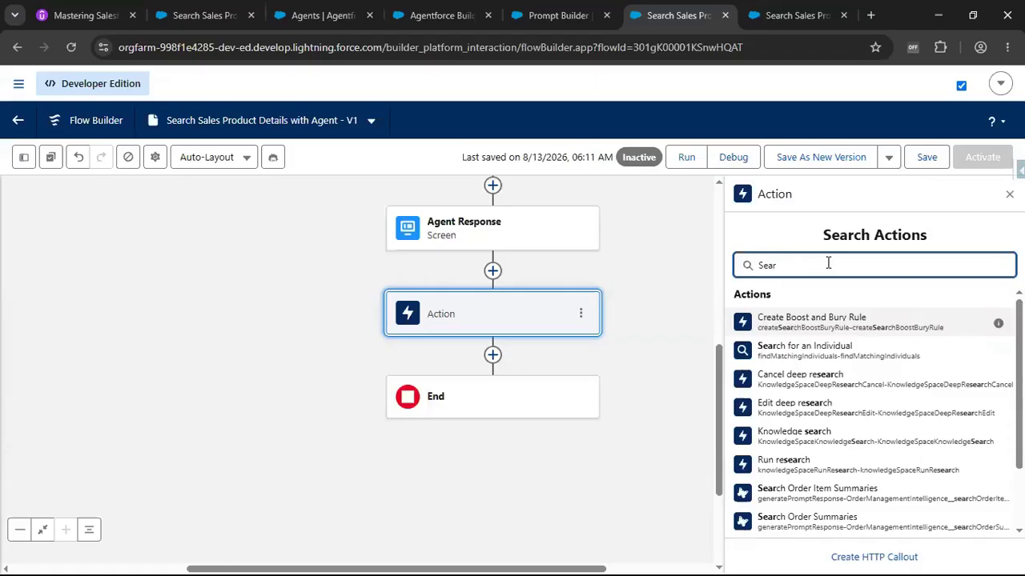
type(" P")
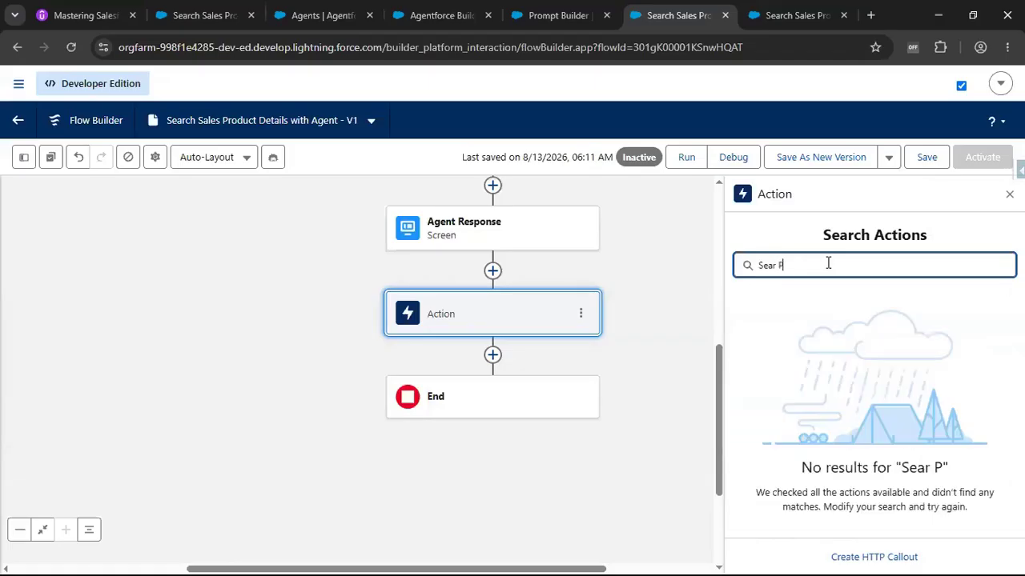
type("Sales")
key("BackSpace")
key("BackSpace")
key("BackSpace")
key("BackSpace")
key("BackSpace")
key("BackSpace")
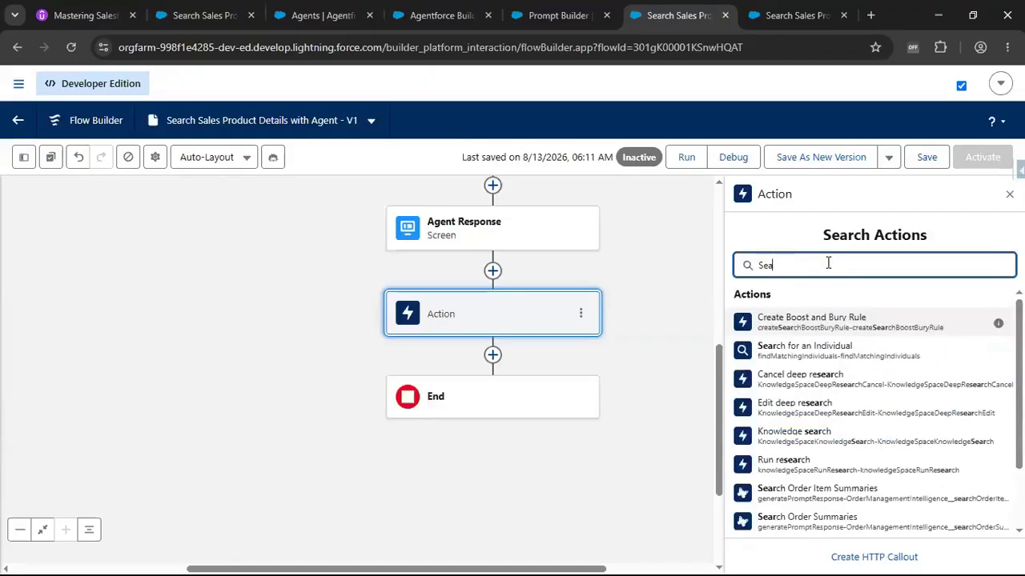
type("a")
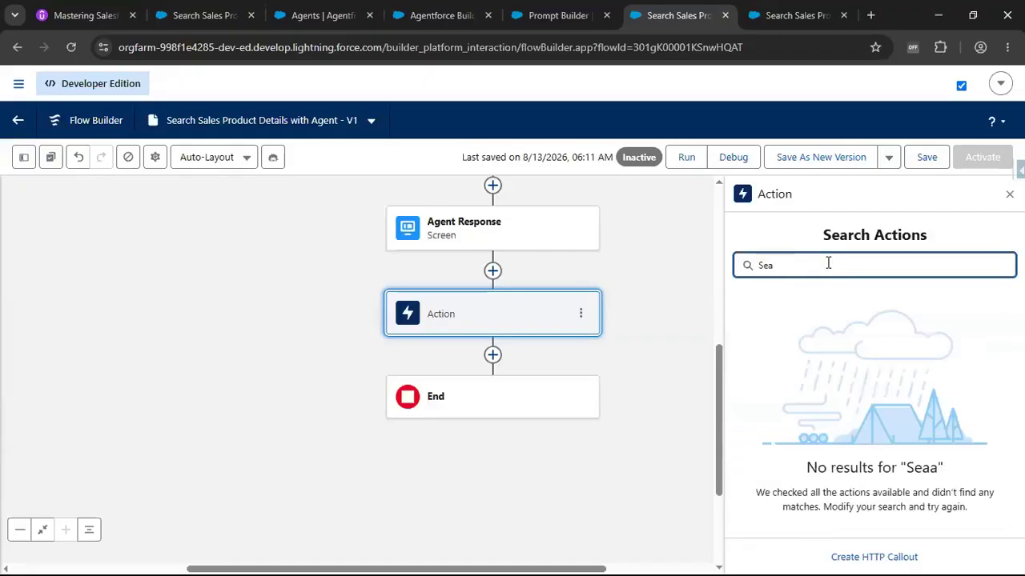
type("rch Sal")
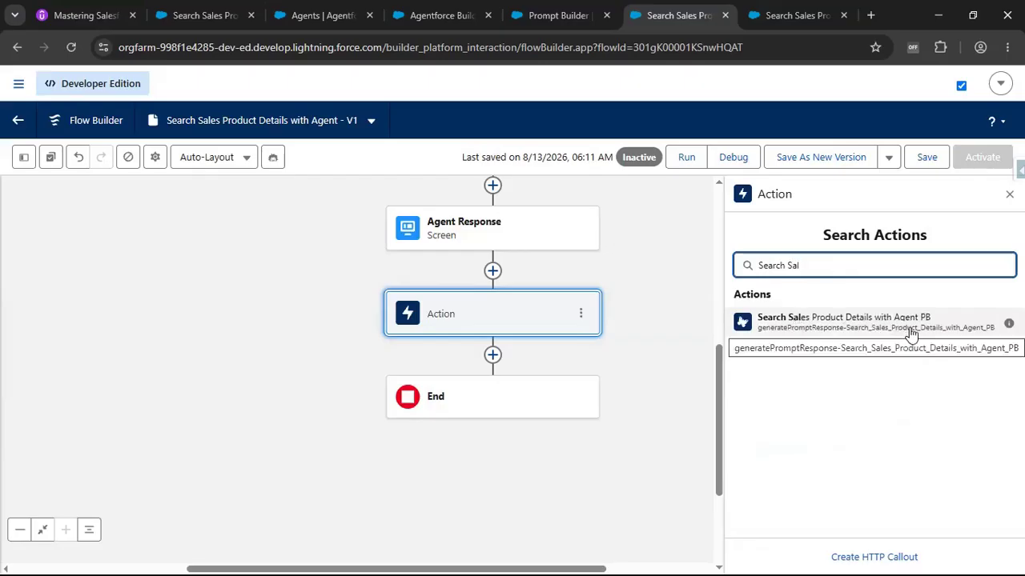
left_click(836, 335)
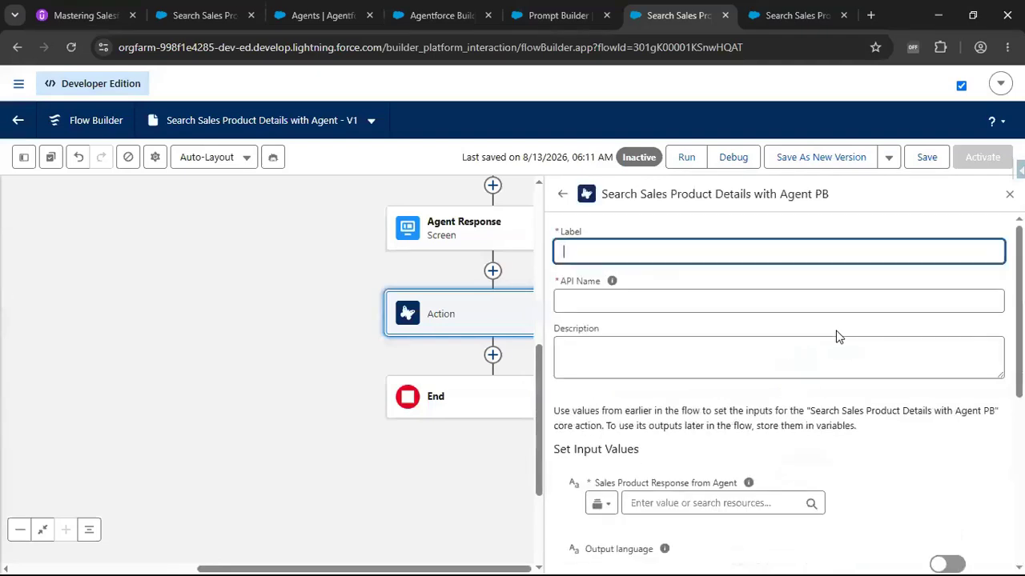
Label the action Search Sales Product Details with Agent PB, with API name Search_Sales_Product_Details_with_Agent_PB.
left_click_drag(602, 193, 853, 203)
key("ctrl+c")
left_click(829, 215)
left_click(650, 248)
key("ctrl+v")
left_click(620, 320)
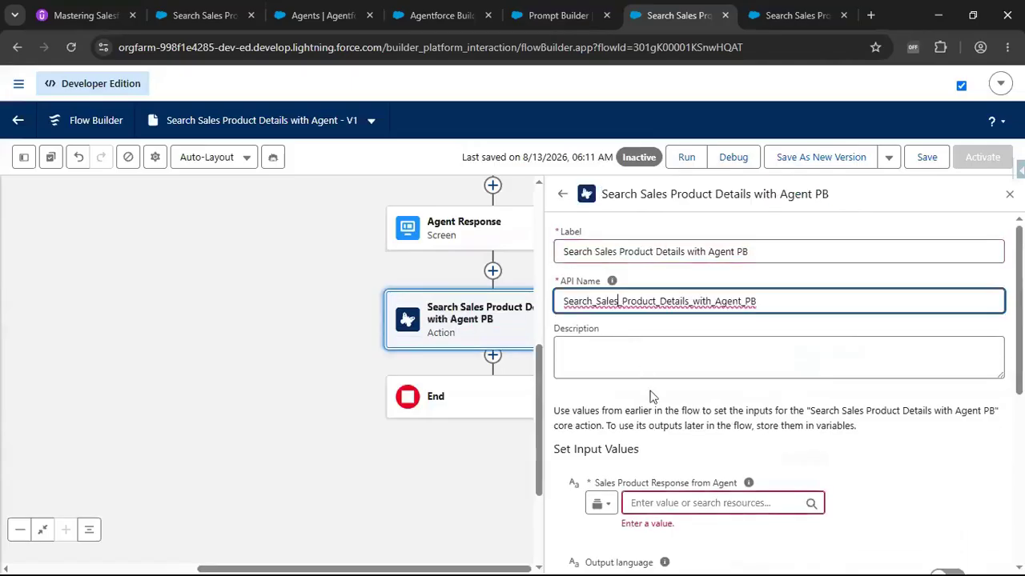
Set the Sales Product Response from Agent input to the Sales Order Management Agent's Agent Response output.
scroll(650, 396, "down", 1)
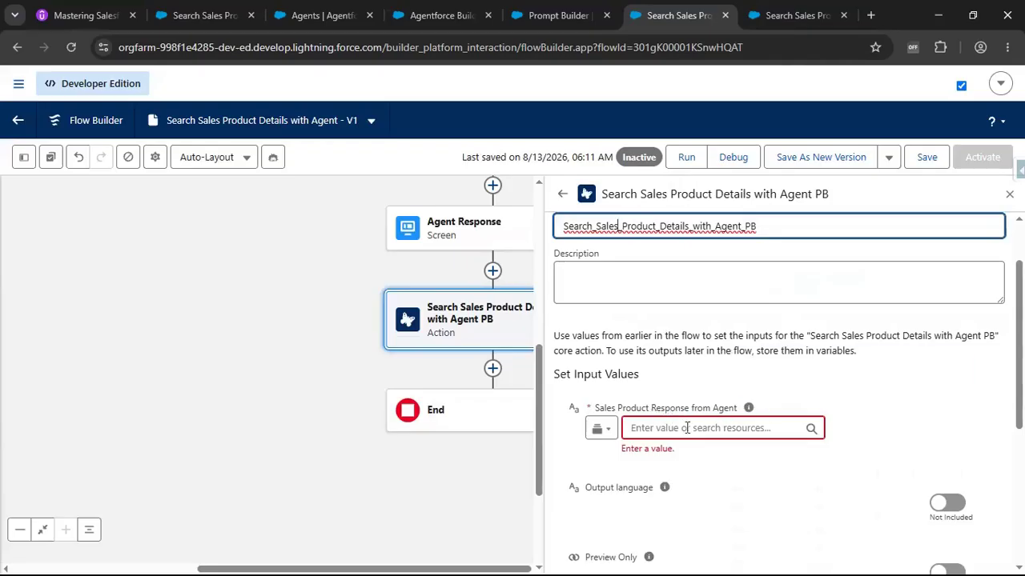
left_click(678, 430)
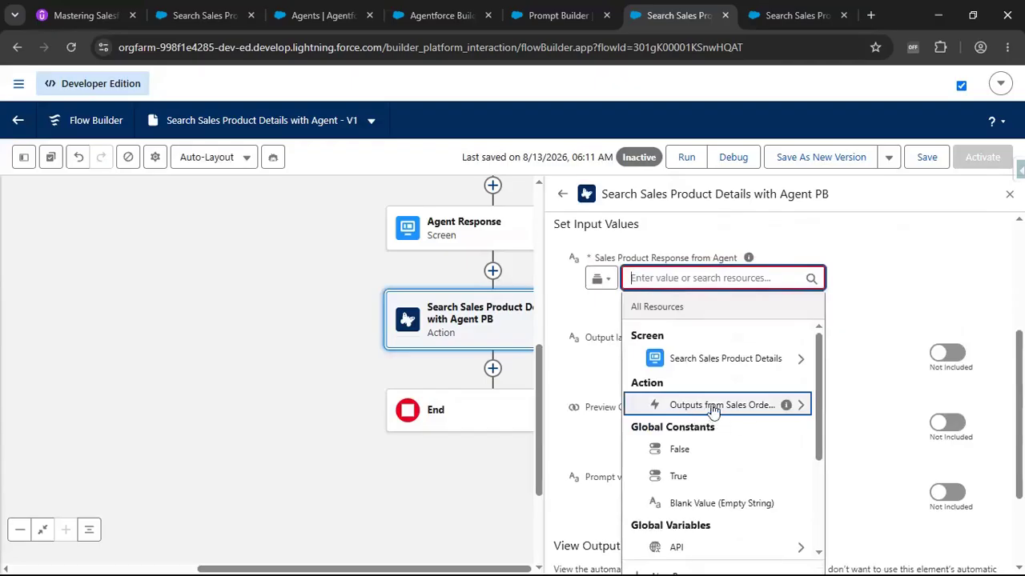
left_click(689, 412)
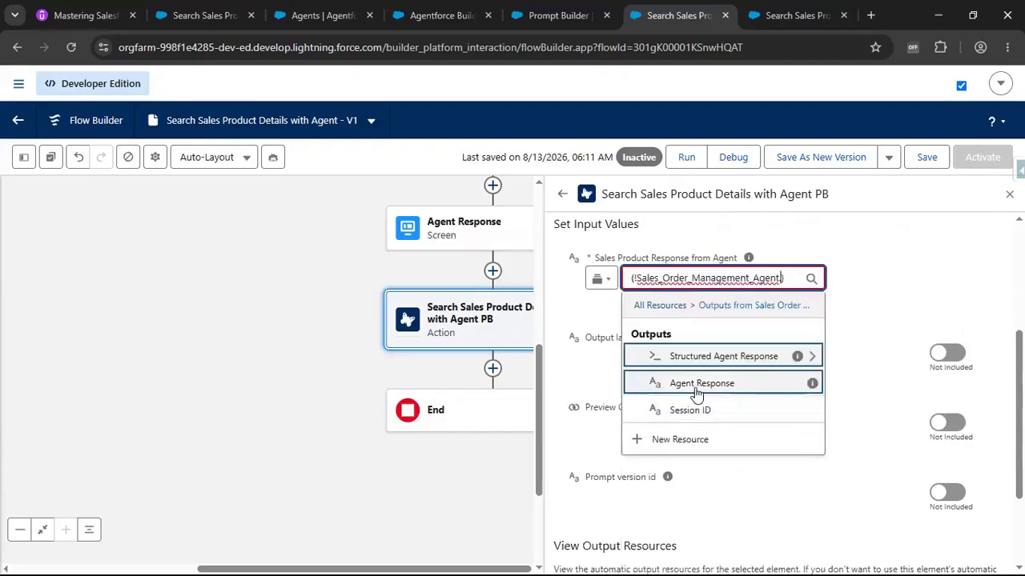
left_click(699, 388)
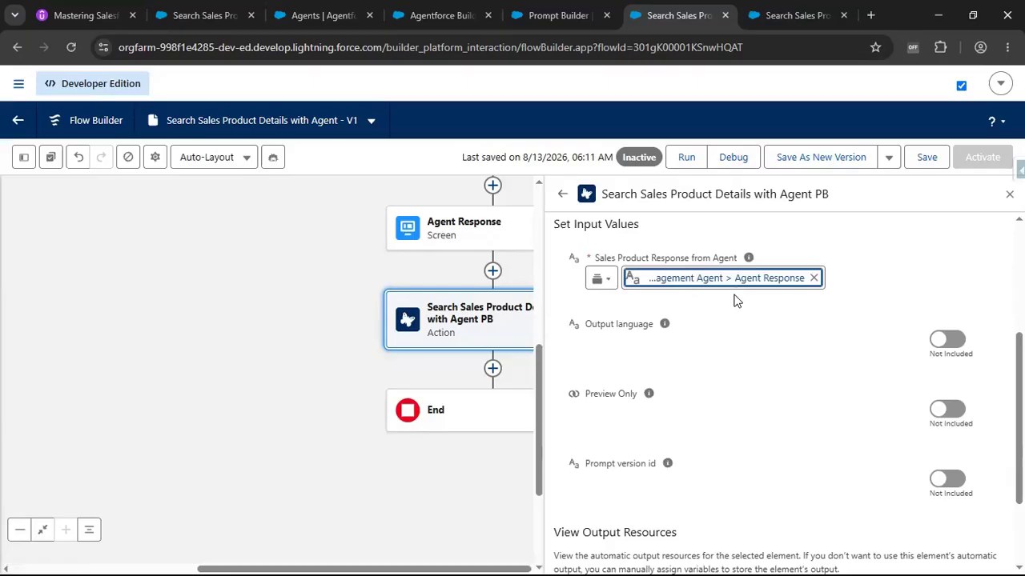
Add a Screen element after the prompt template action.
left_click_drag(303, 305, 214, 304)
left_click_drag(237, 345, 201, 339)
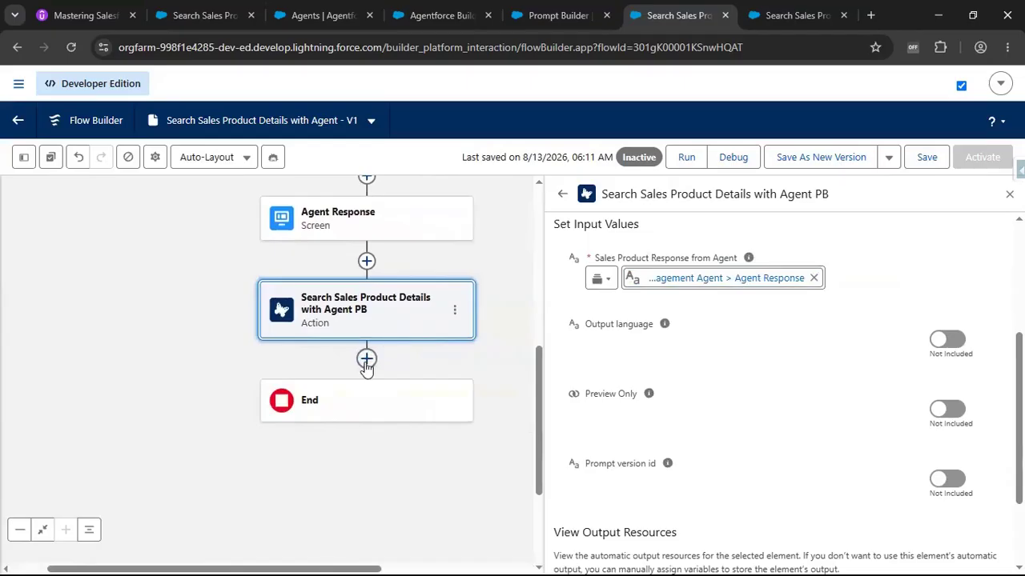
left_click(365, 360)
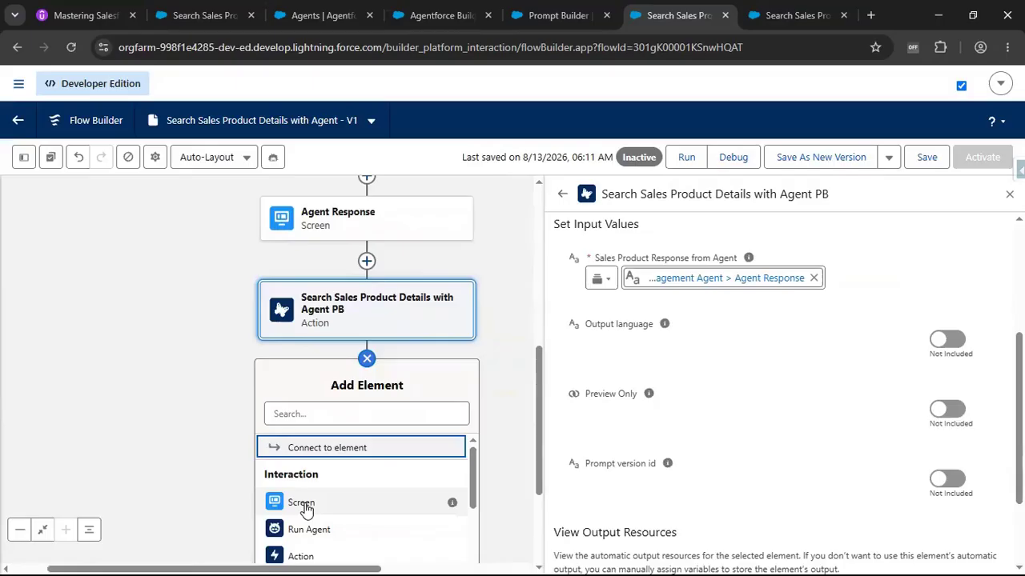
left_click(302, 505)
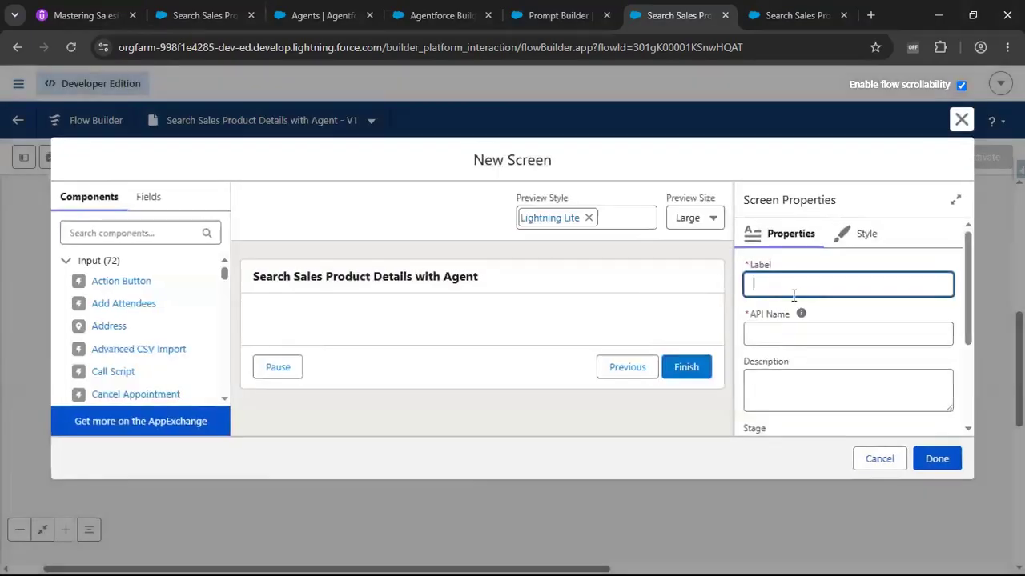
Label the new screen Prompt Builder Response.
type("Prompt Builder Response")
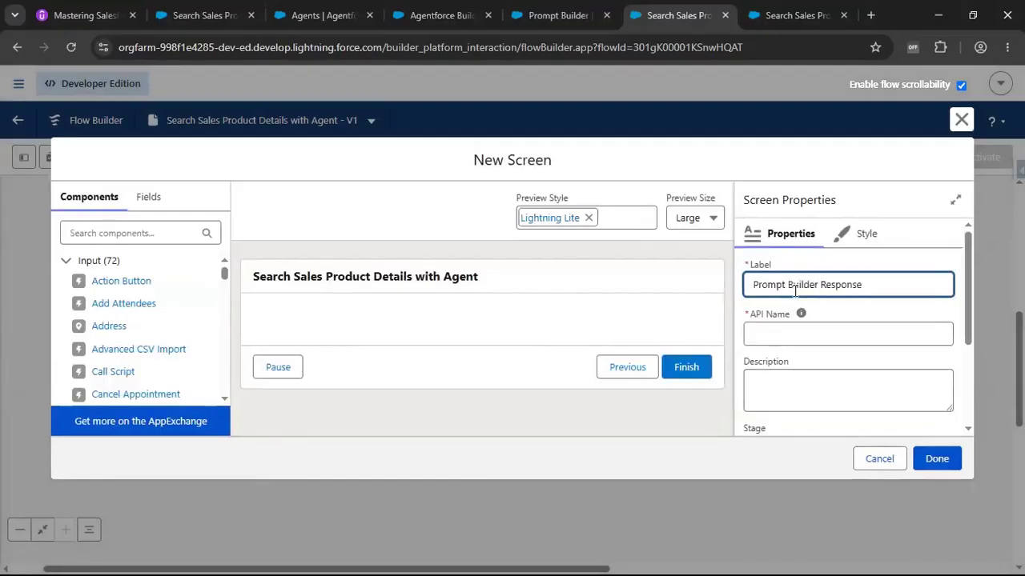
left_click(449, 327)
Add a Display Text component to the screen with API name promptBuilderResponse.
left_click(107, 233)
type("Tex")
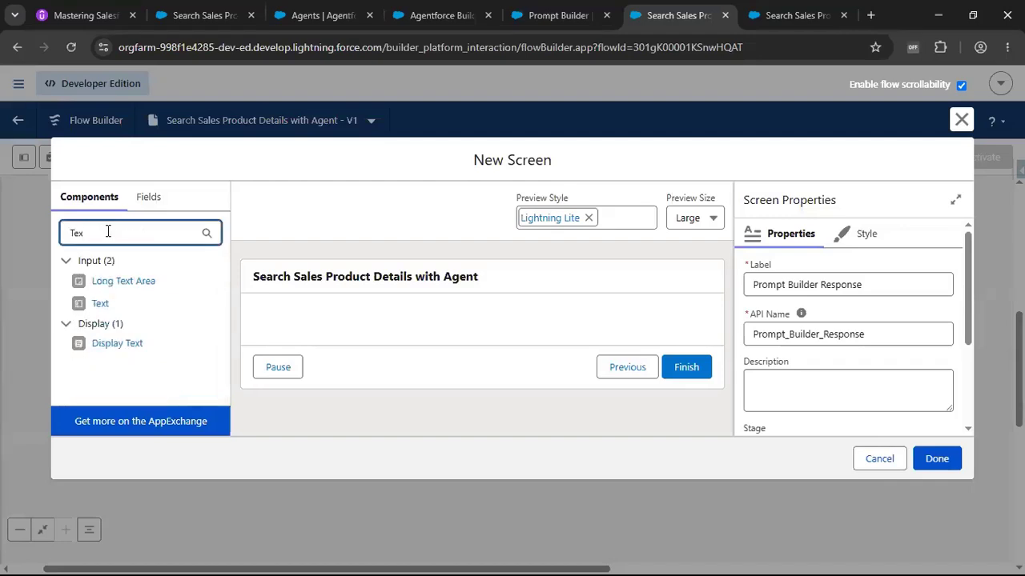
left_click_drag(120, 343, 344, 322)
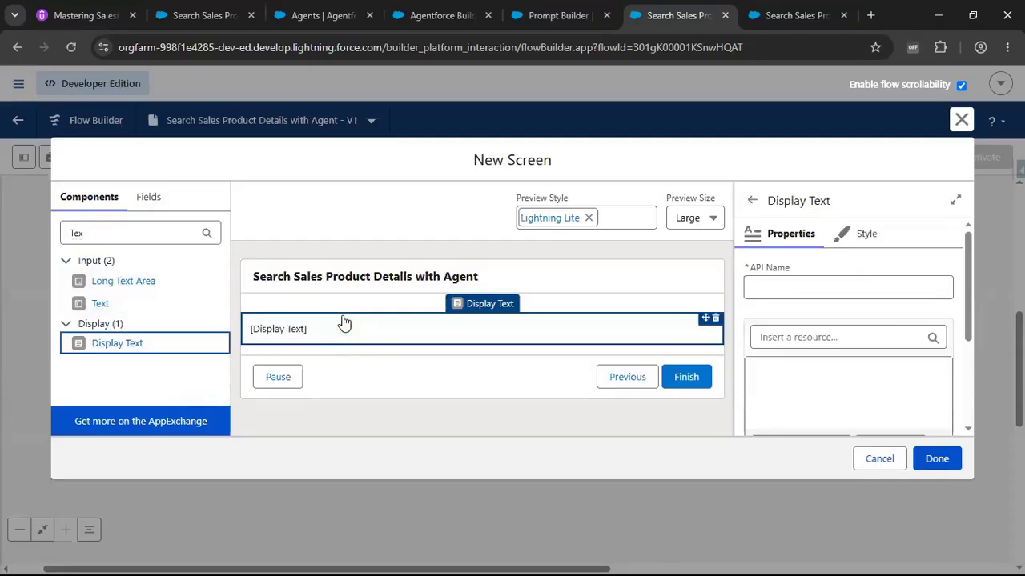
left_click(790, 291)
type("pr")
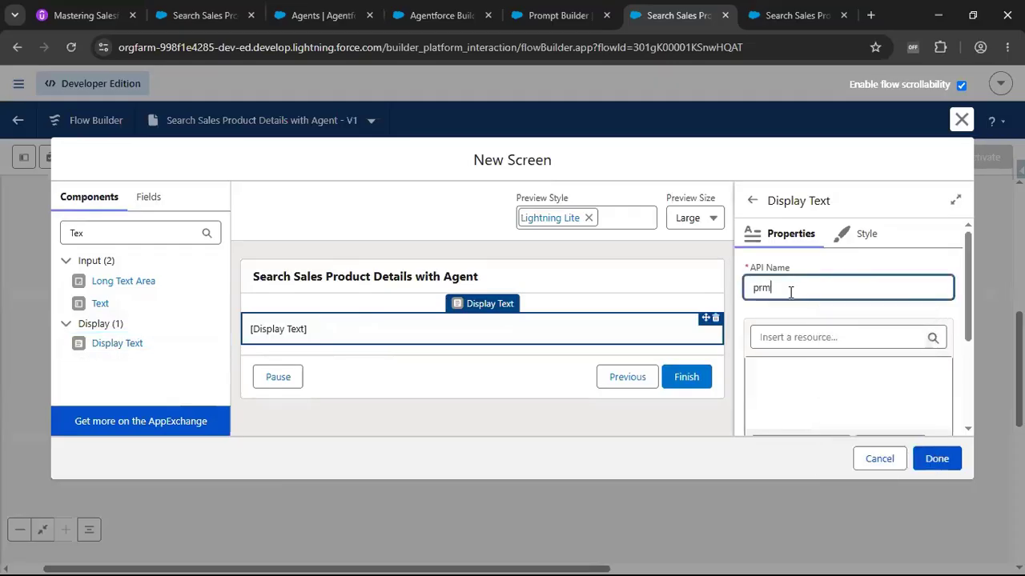
type("omptBuilderResponse")
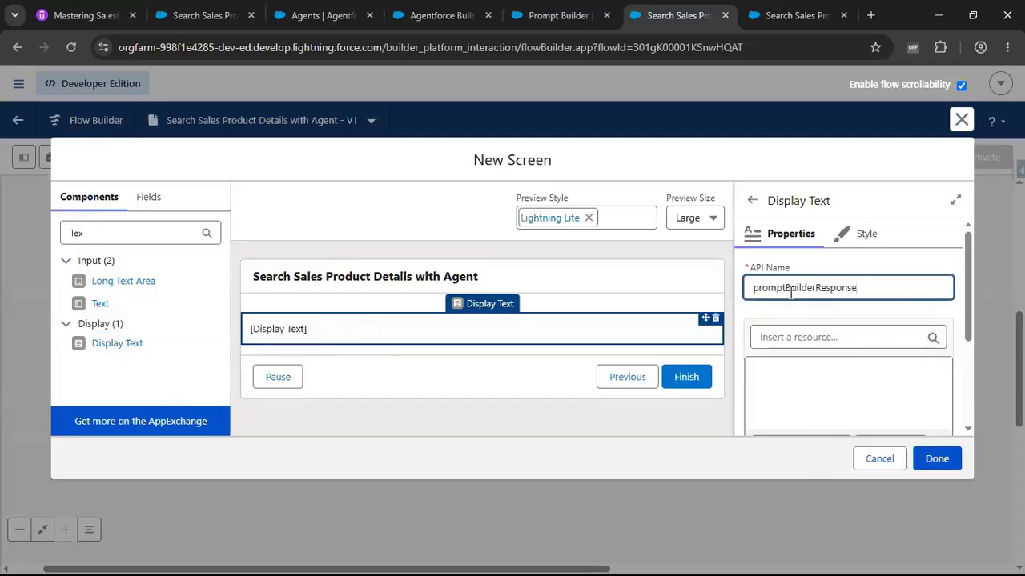
Enter the display text heading Prompt Builder Response:.
left_click(788, 381)
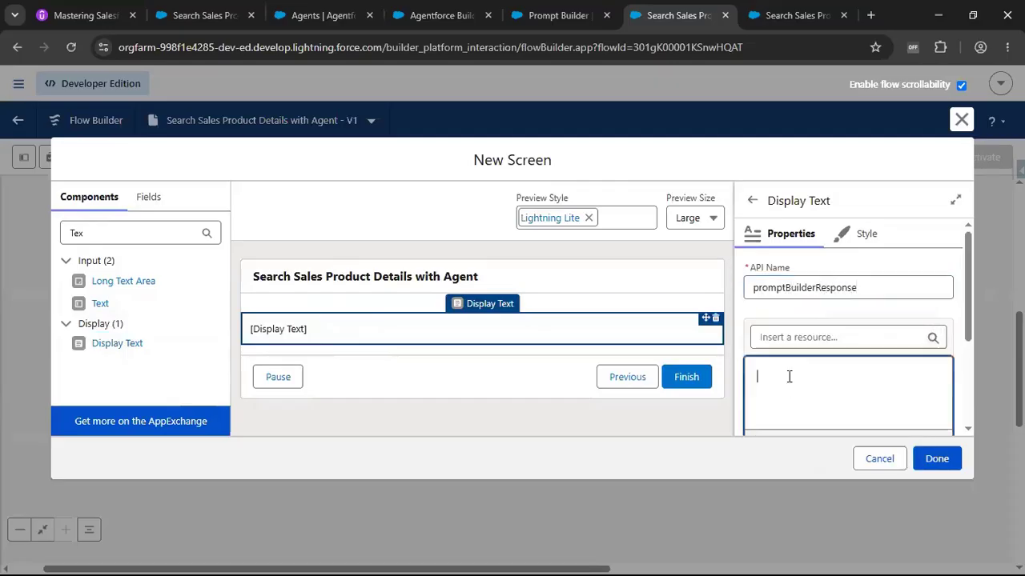
type("Prompt Buk")
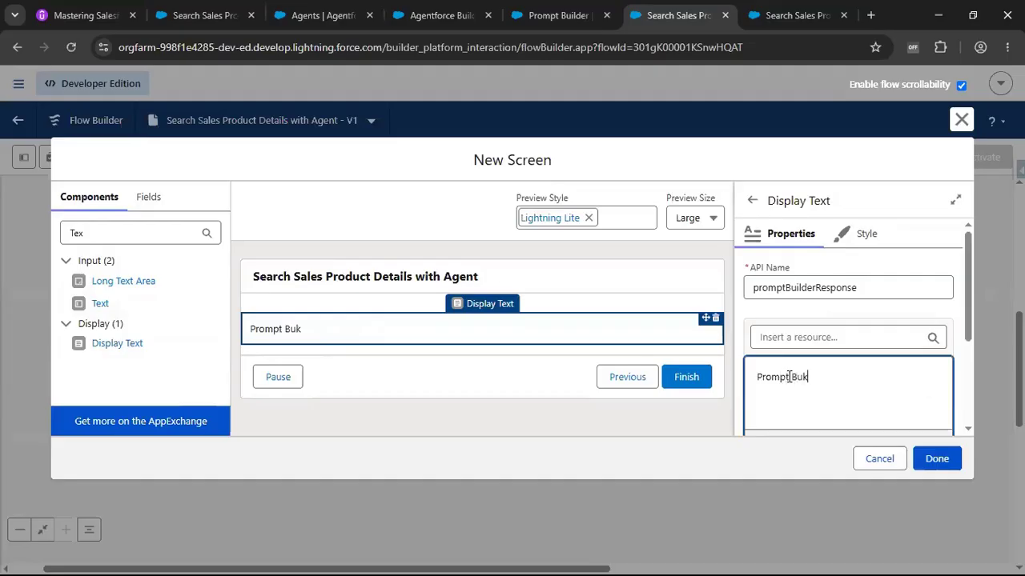
key("BackSpace")
type("ilder Response:")
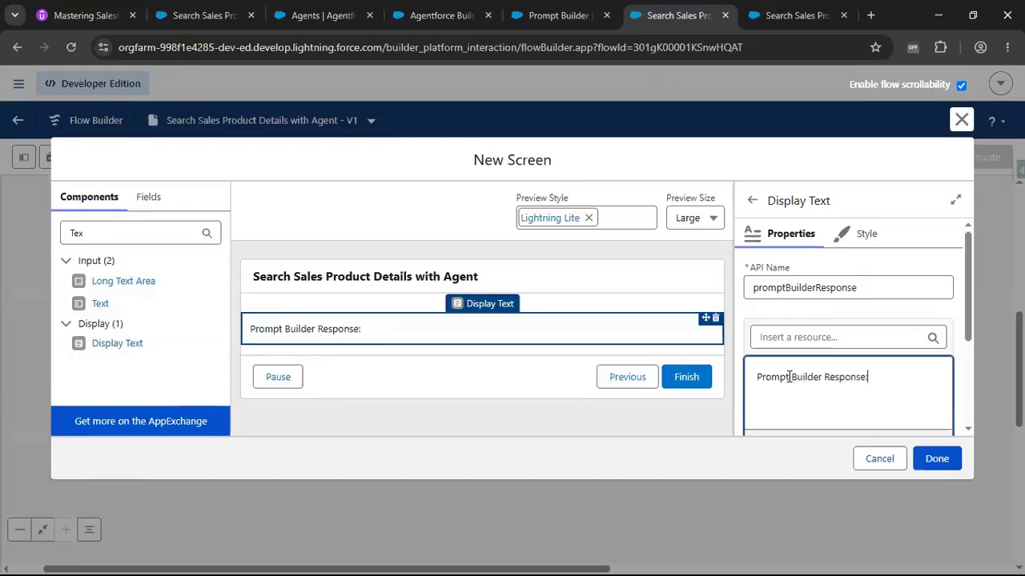
Format the heading text bold at font size 16.
key("ctrl+a")
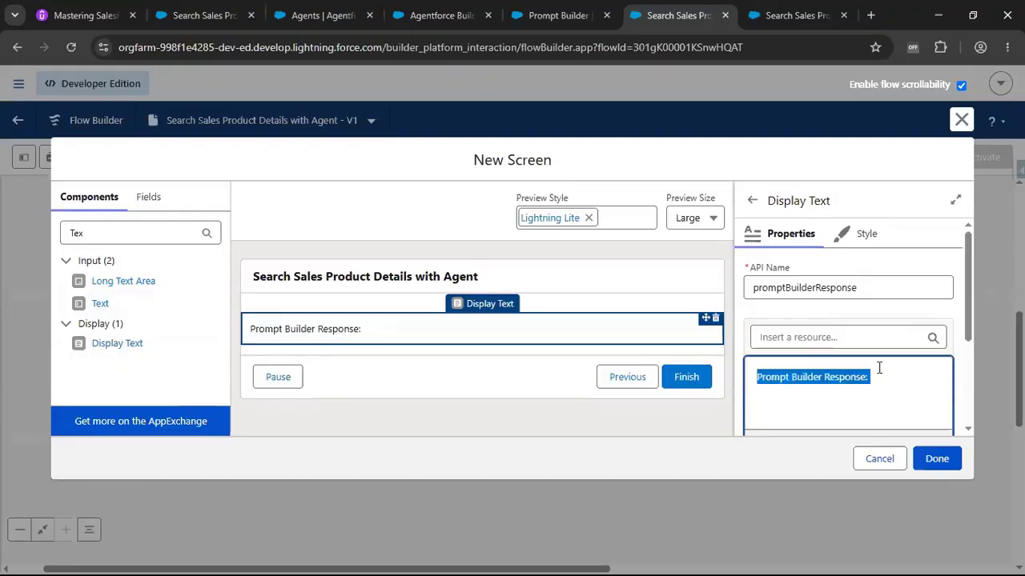
scroll(878, 365, "down", 2)
left_click(804, 333)
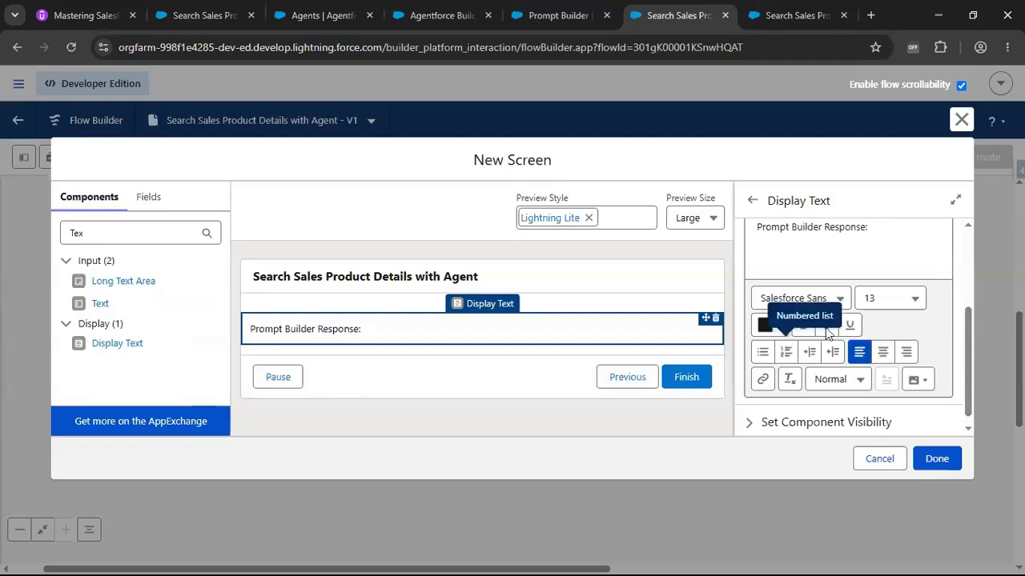
left_click(804, 325)
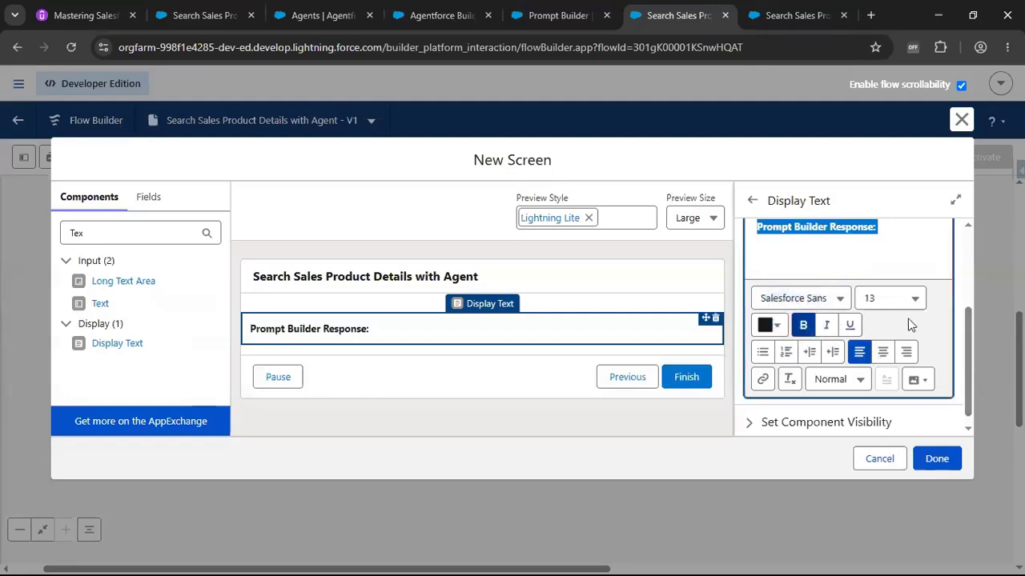
left_click(919, 302)
left_click(849, 517)
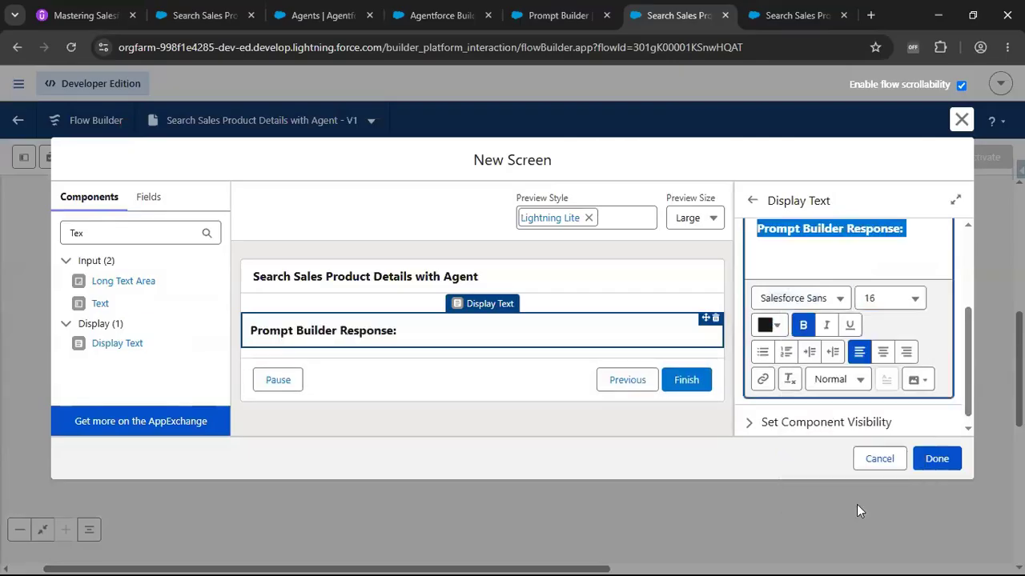
Start a new line after the heading and set its font size to 12.
left_click(927, 232)
key("Return")
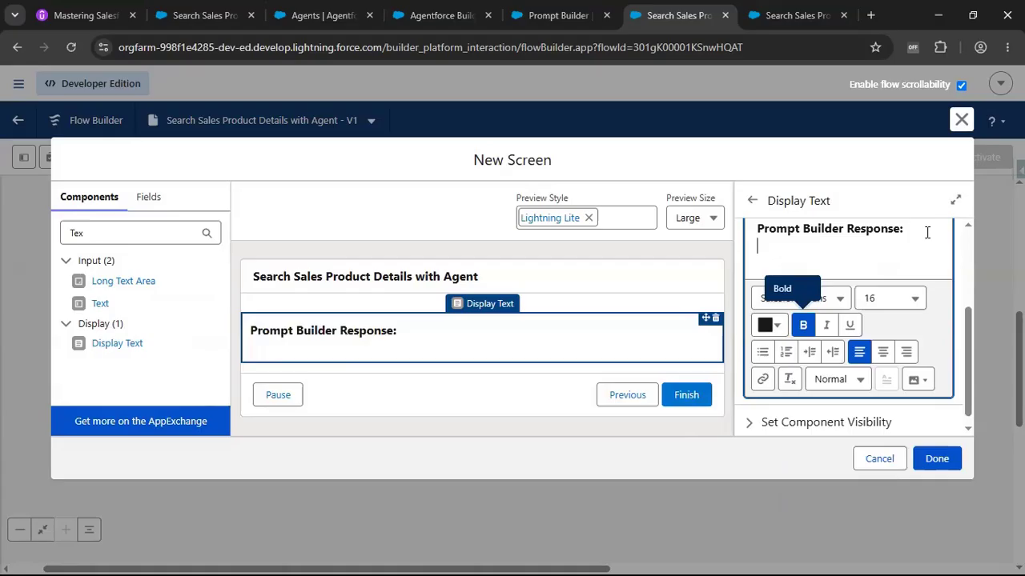
left_click(916, 297)
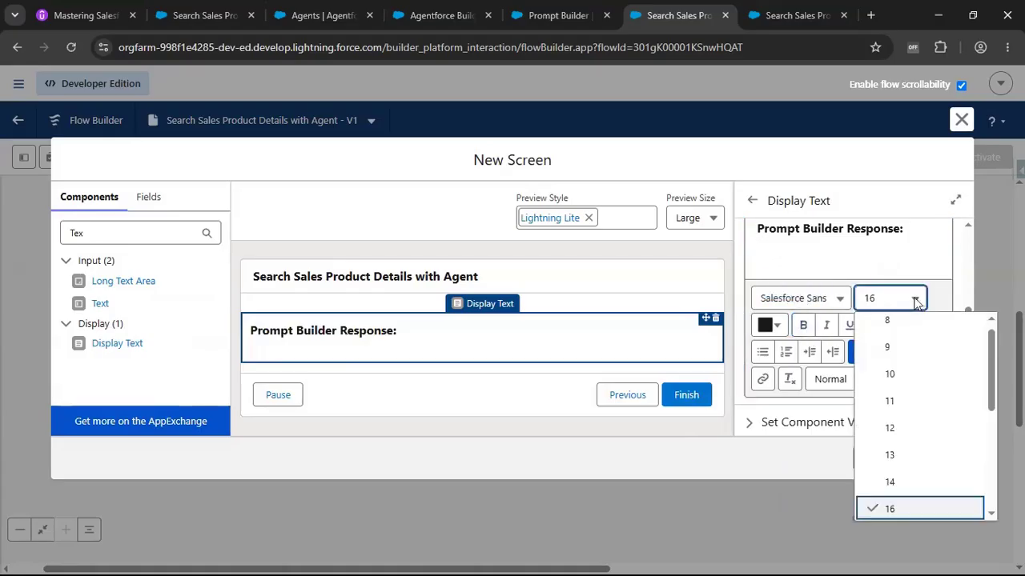
left_click(919, 429)
scroll(793, 259, "up", 2)
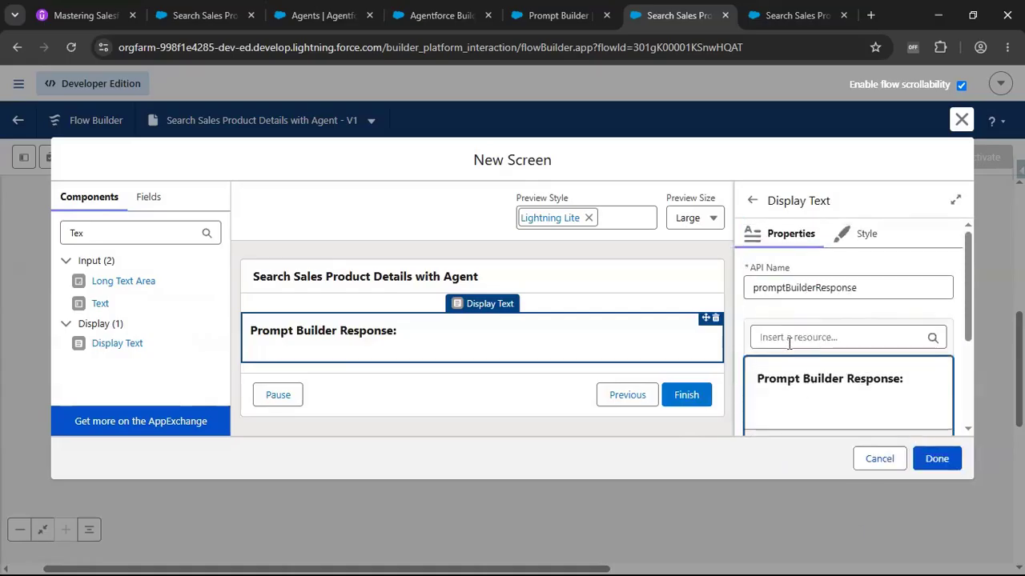
Insert the Prompt Response output of the Search Sales Product Details with Agent PB action below the heading and close the screen editor.
left_click(789, 343)
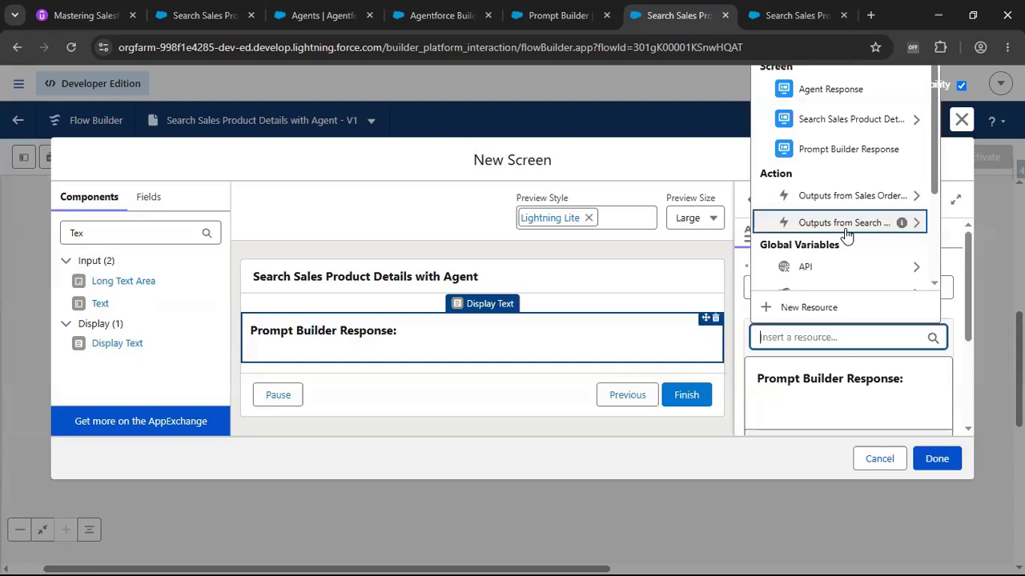
left_click(848, 228)
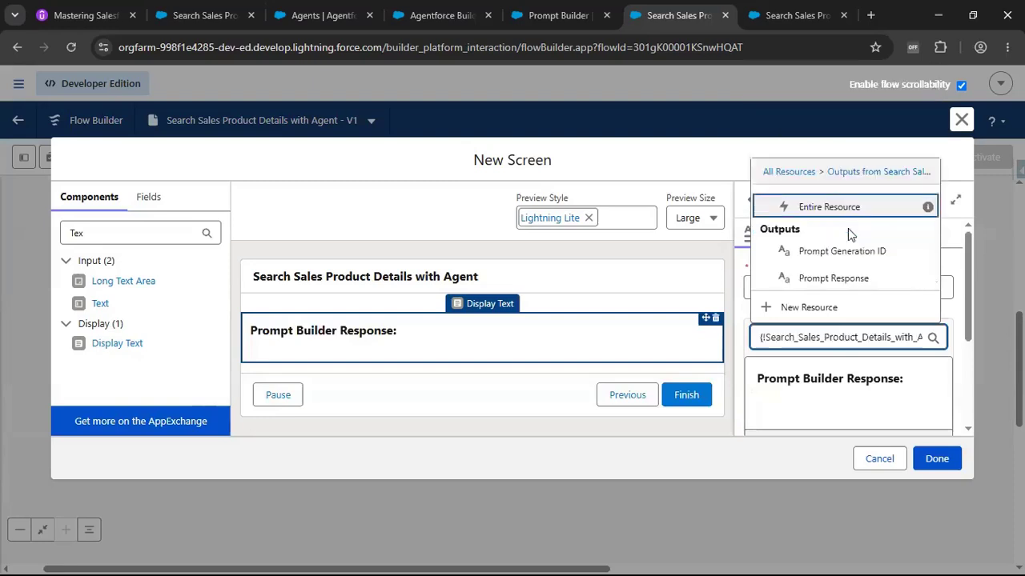
left_click(841, 278)
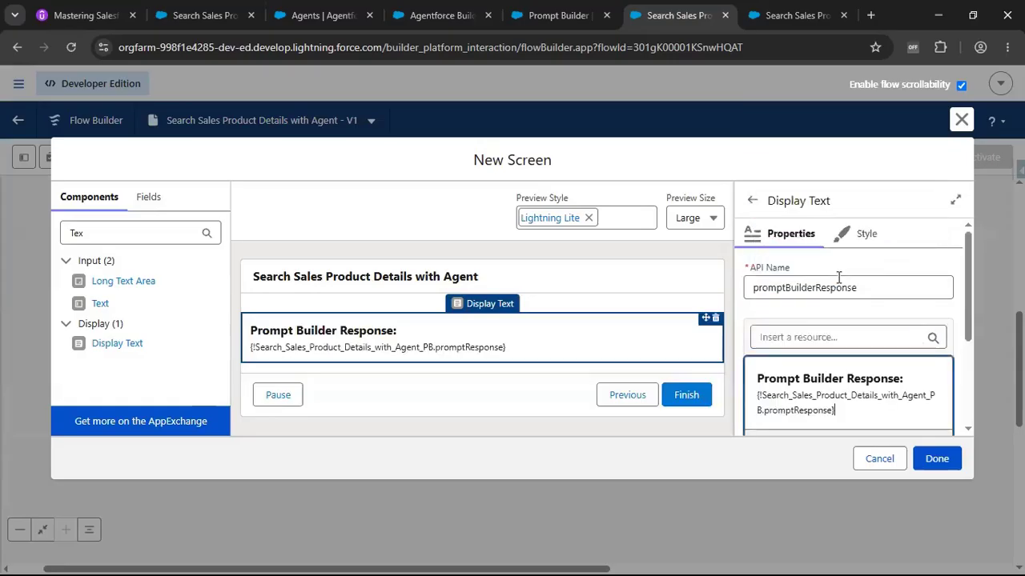
left_click(837, 405)
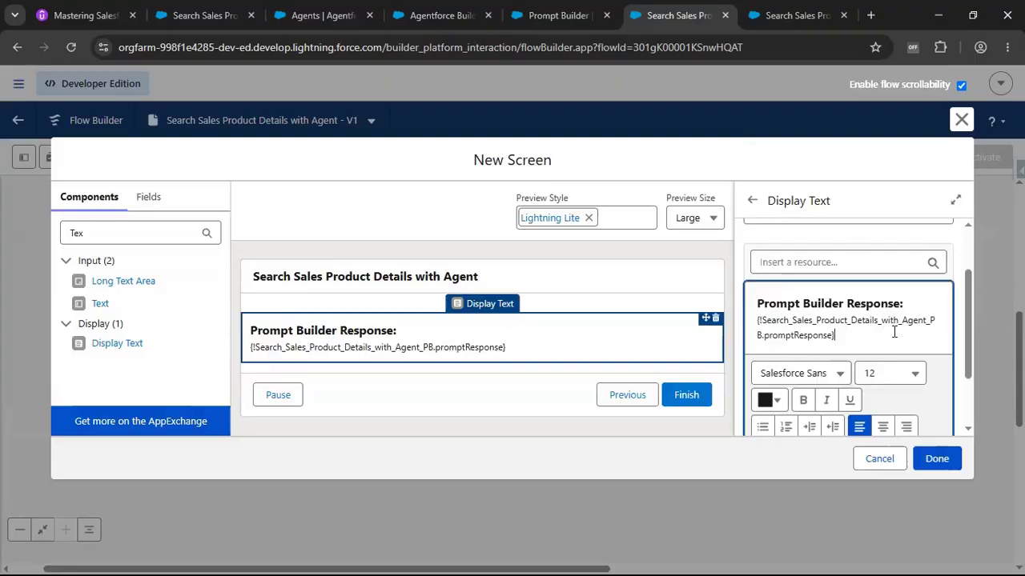
left_click_drag(850, 331, 760, 325)
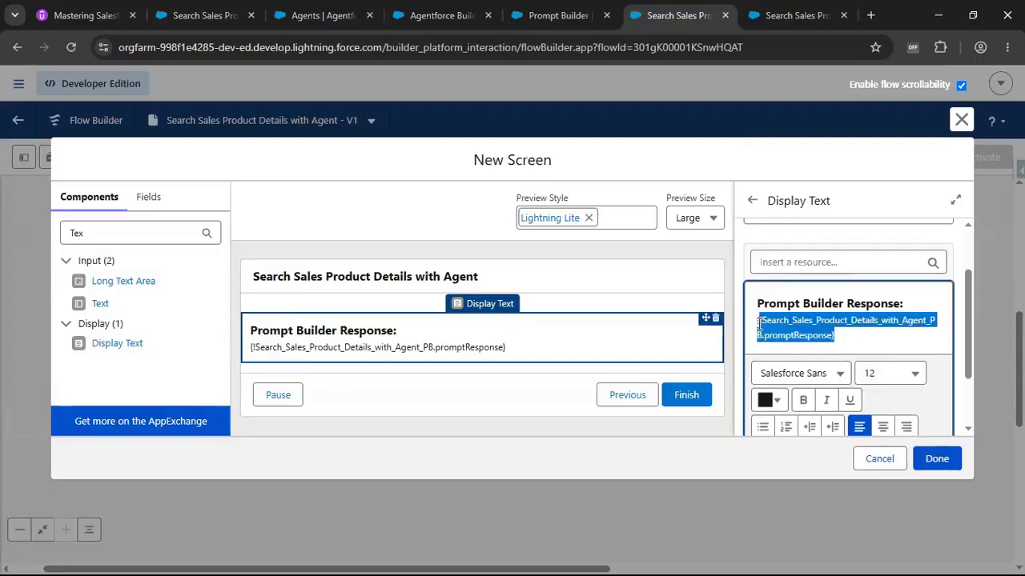
left_click(760, 324)
scroll(853, 335, "down", 2)
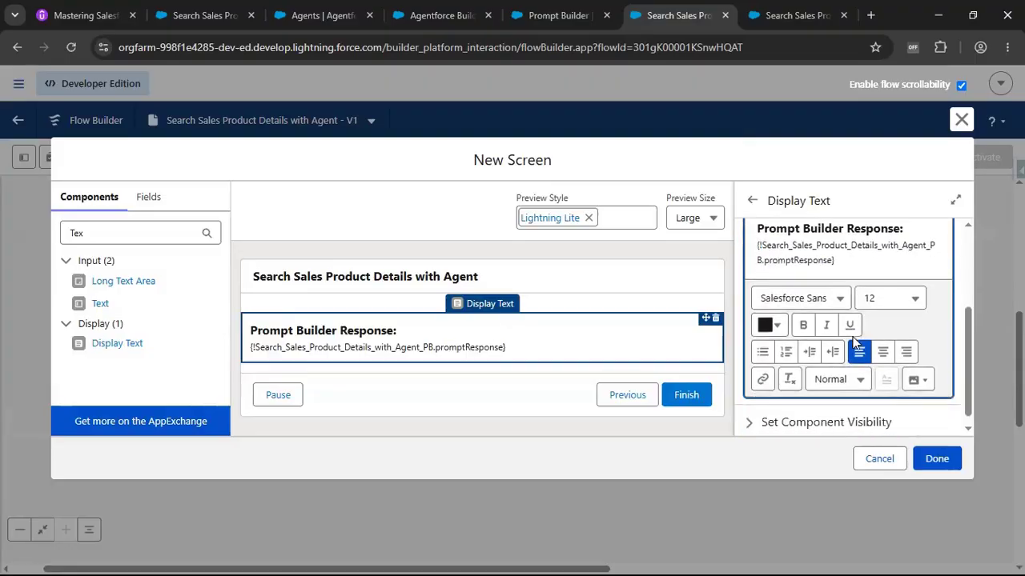
left_click(936, 459)
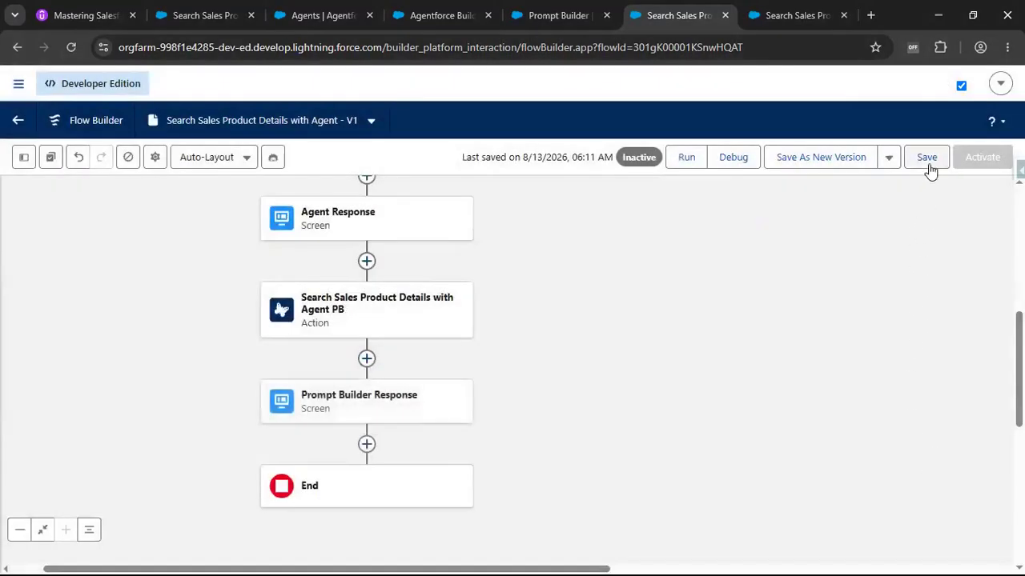
Save the flow and run it, closing the previous test run tab.
left_click(928, 167)
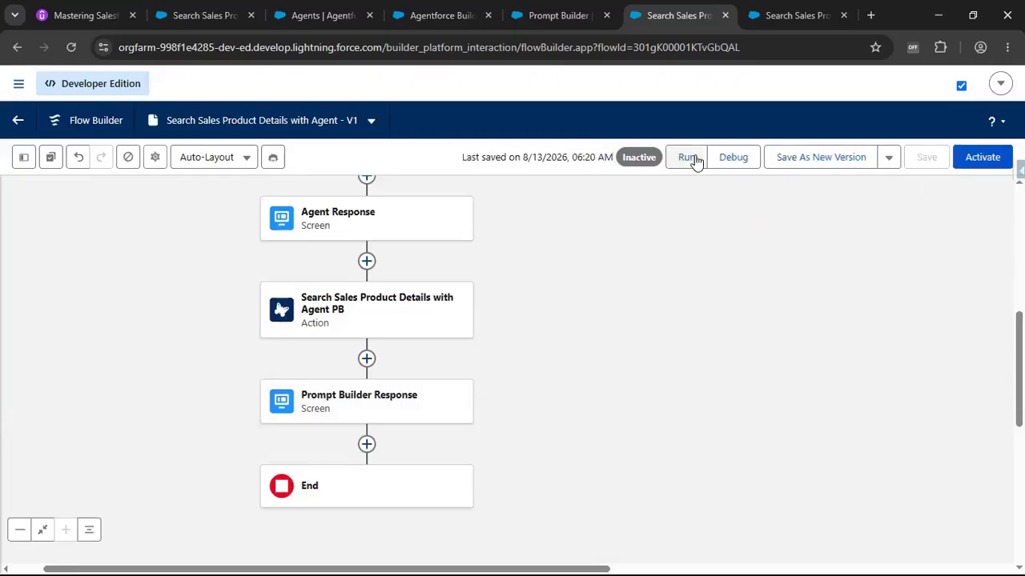
left_click(687, 157)
left_click(836, 16)
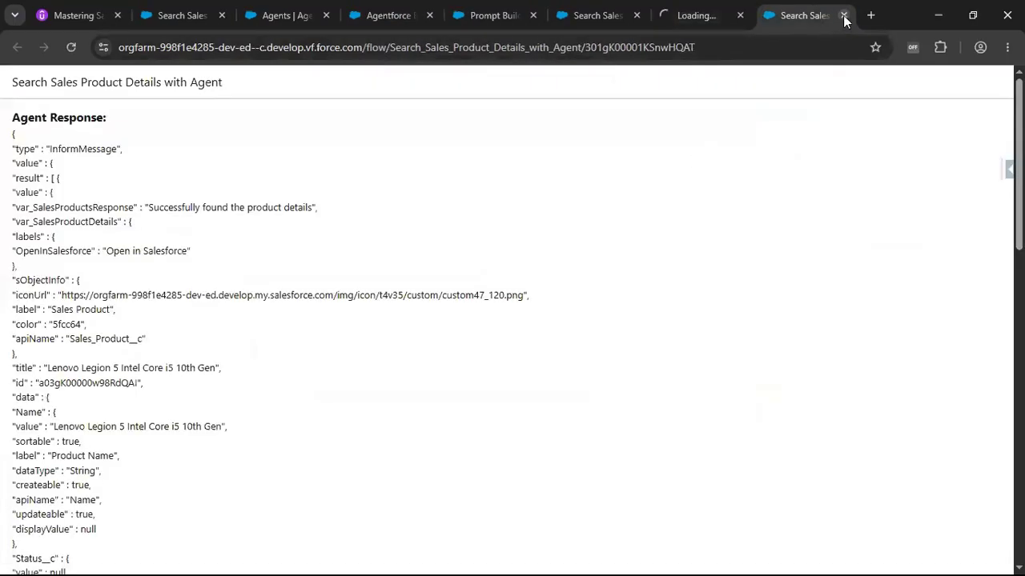
left_click(843, 15)
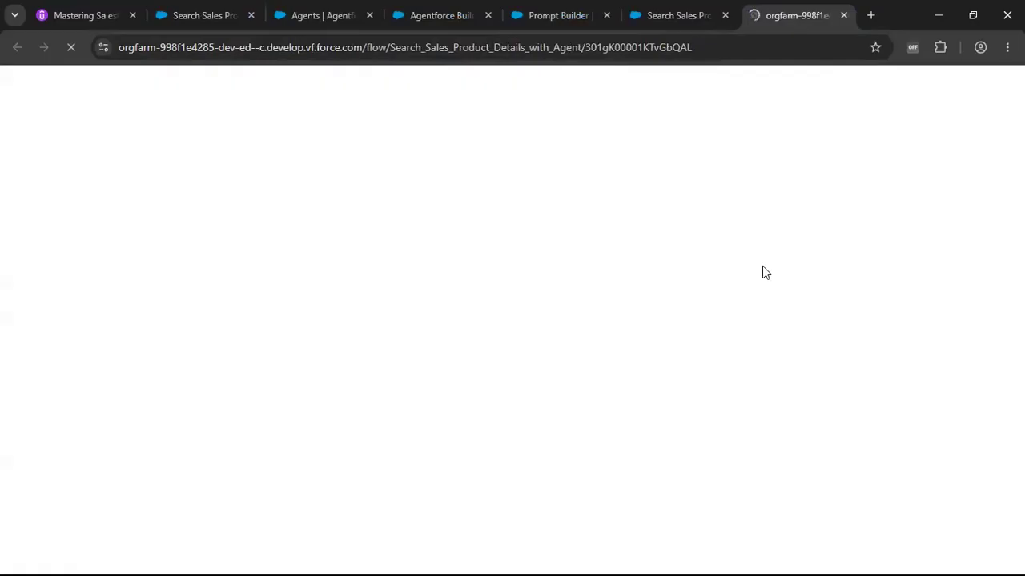
Browse the other open tabs, including the reference flow's product summary.
left_click(439, 16)
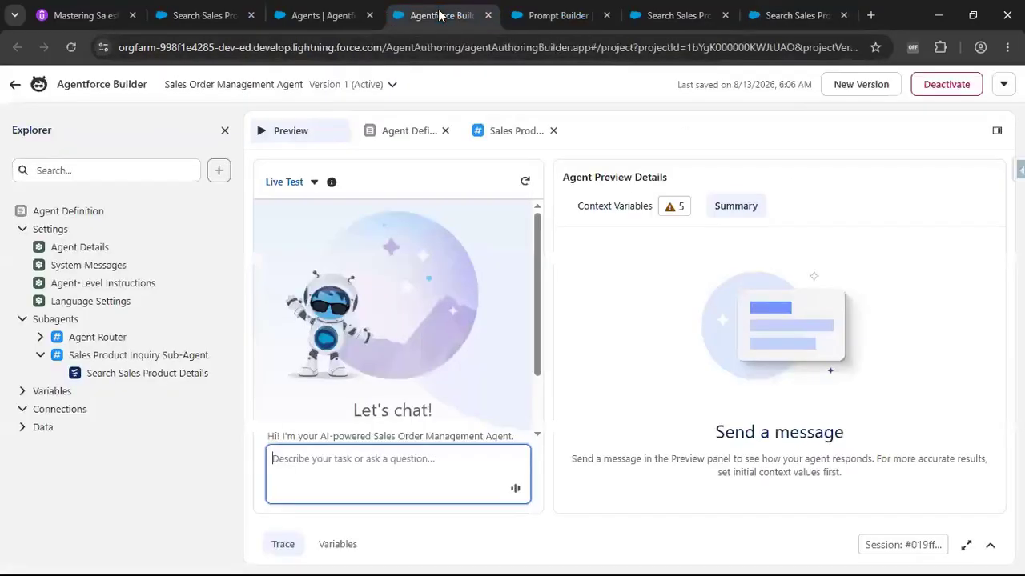
left_click(555, 17)
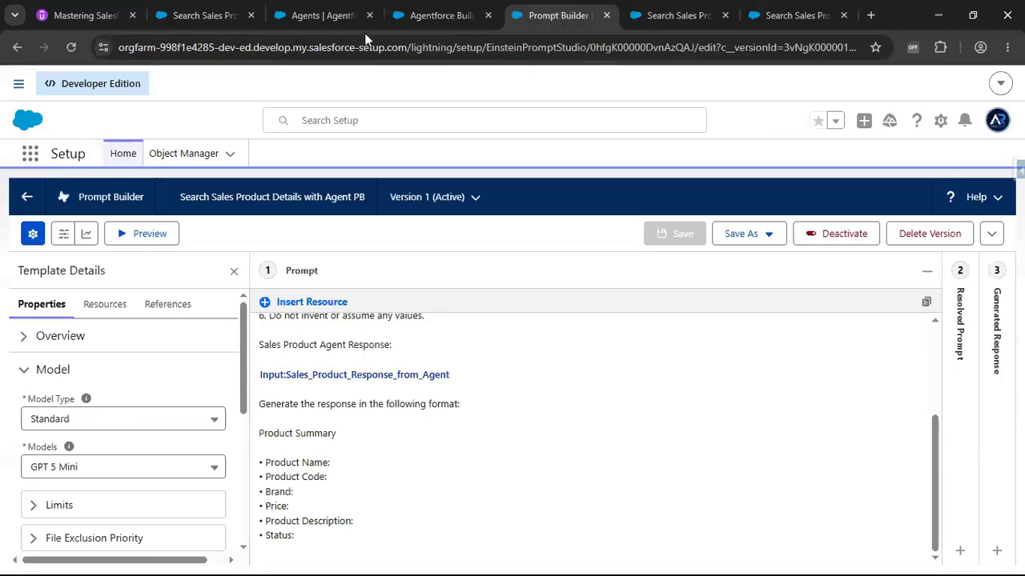
left_click(321, 19)
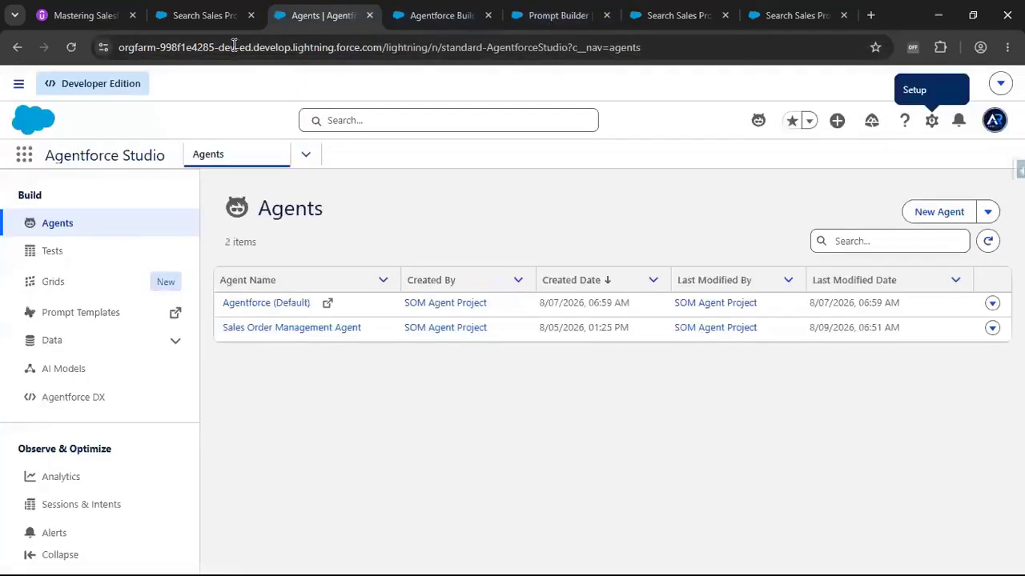
left_click(219, 20)
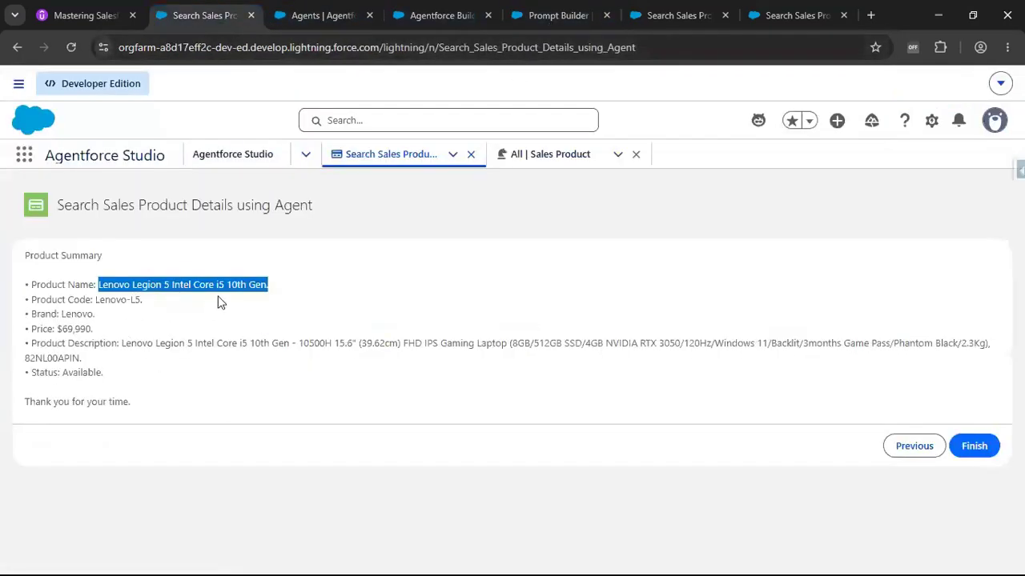
In the new run, enter the search details Find the Lenovo Legion 5 Intel Core i5 10th Gen product details and proceed.
left_click(784, 24)
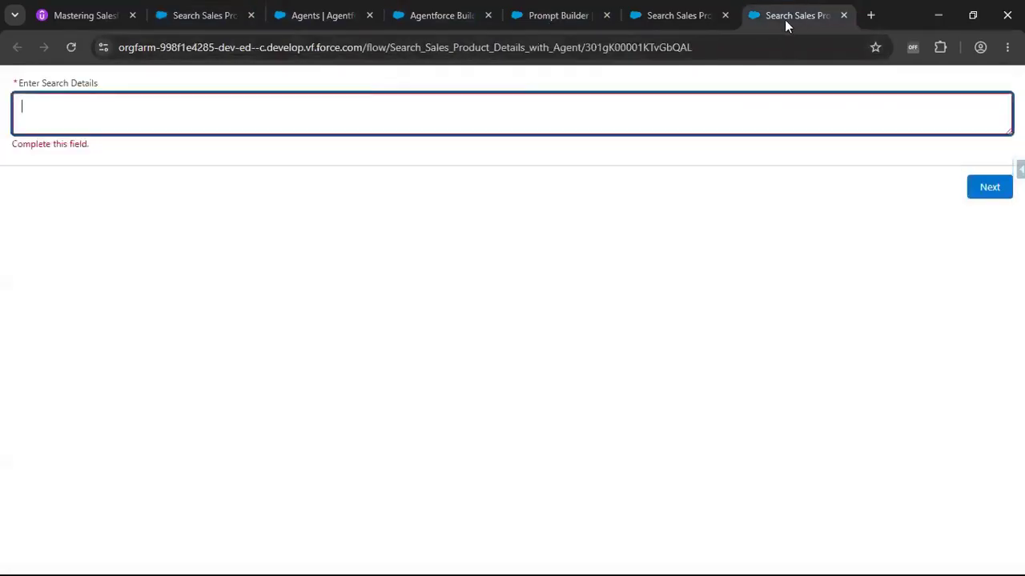
type("Find the Lenovo Legion 5 Intel Core i5 10th Gen.product details")
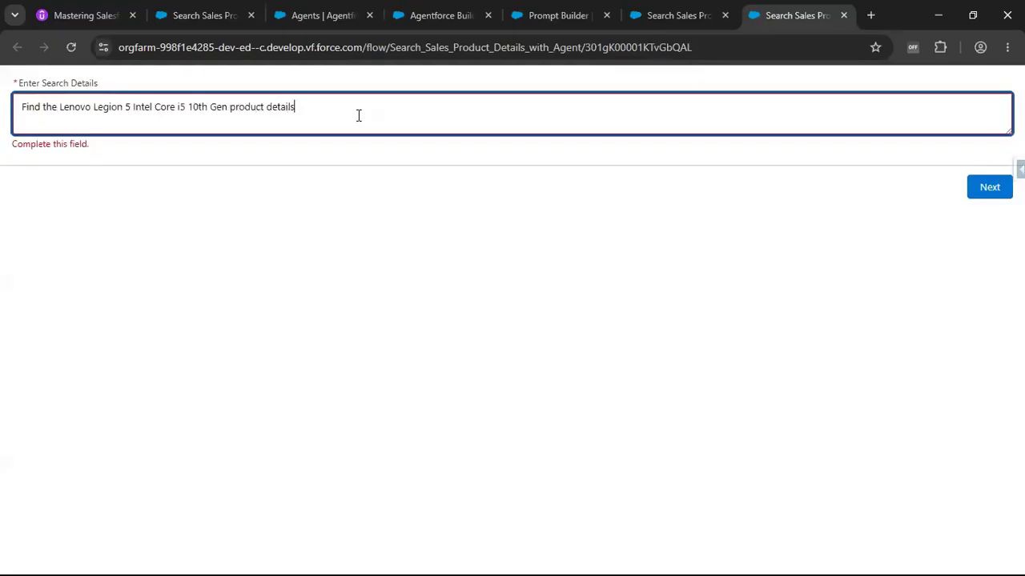
left_click(984, 187)
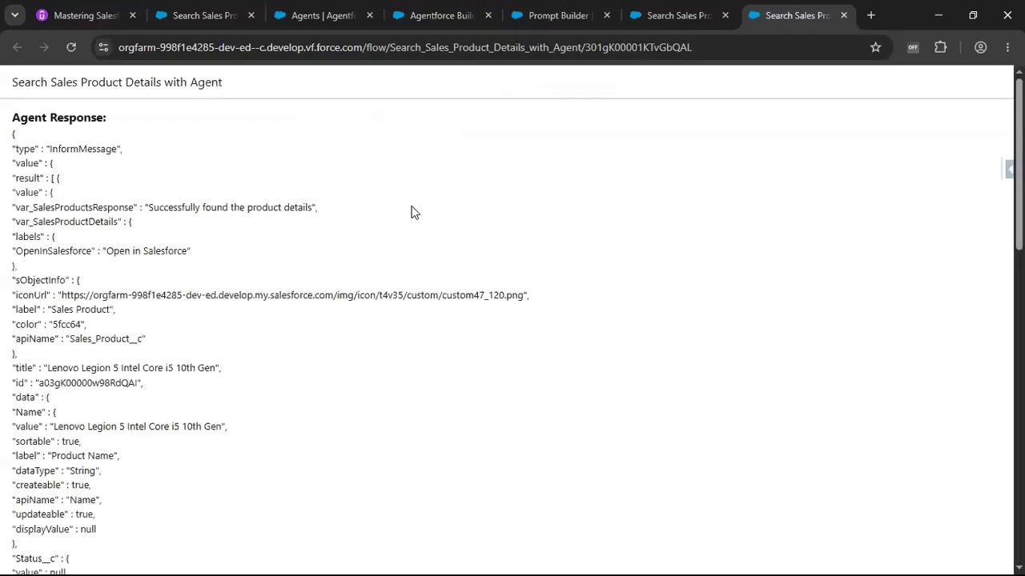
Scroll through the agent response and continue to the Prompt Builder response screen.
scroll(272, 273, "down", 1)
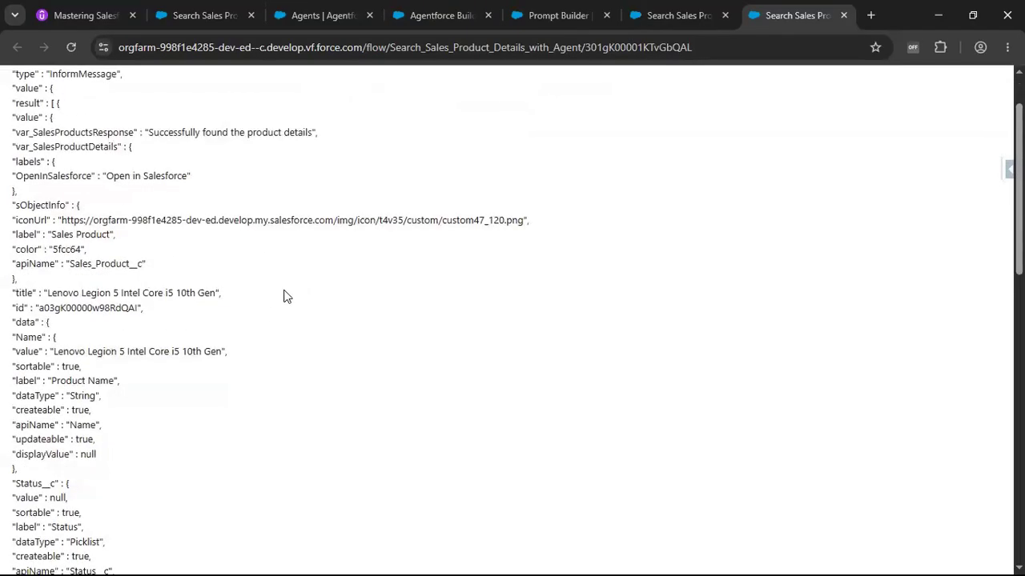
scroll(284, 296, "down", 10)
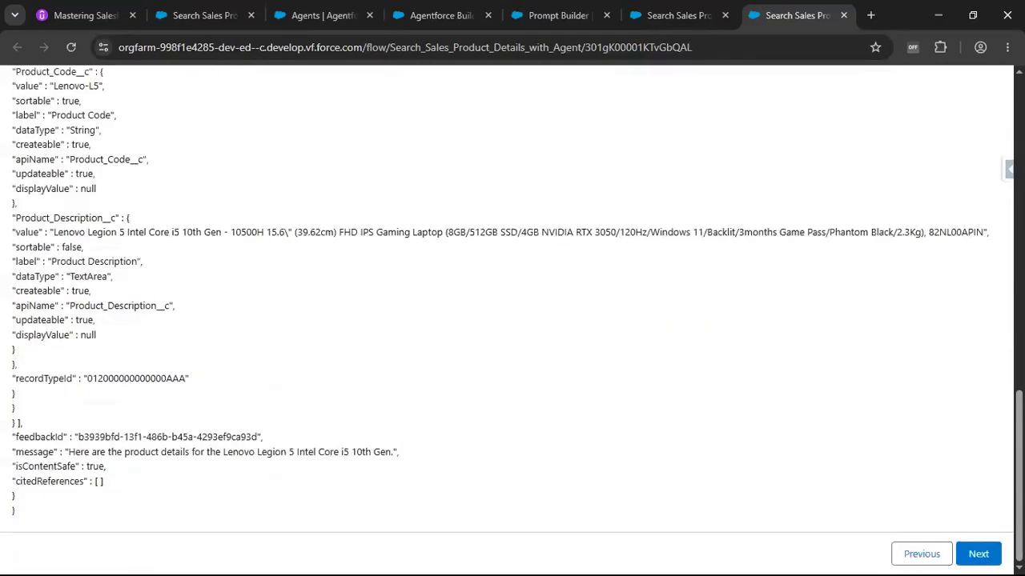
left_click(976, 553)
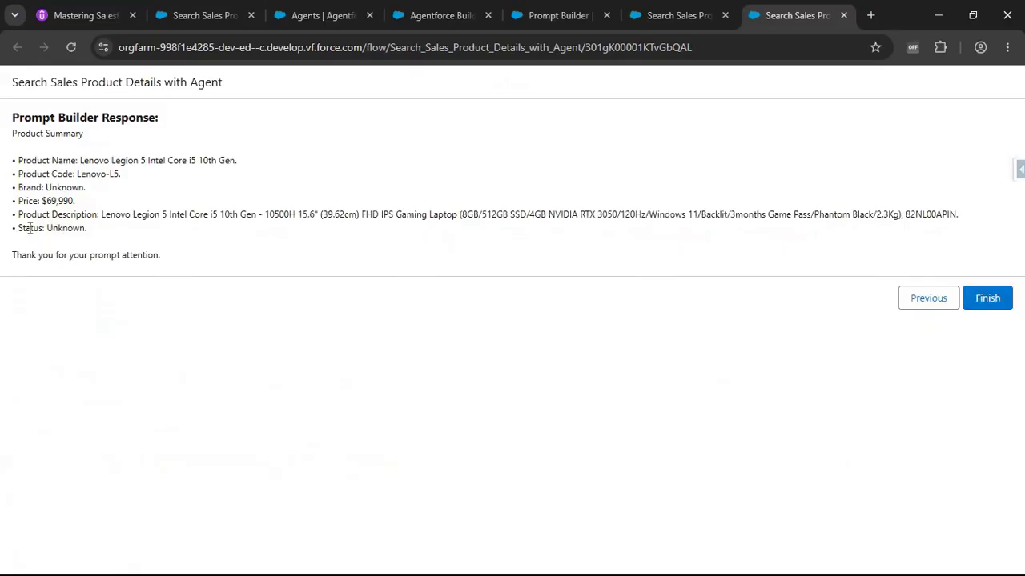
Examine the Prompt Builder product summary fields, comparing them with the prompt template's output format.
double_click(68, 228)
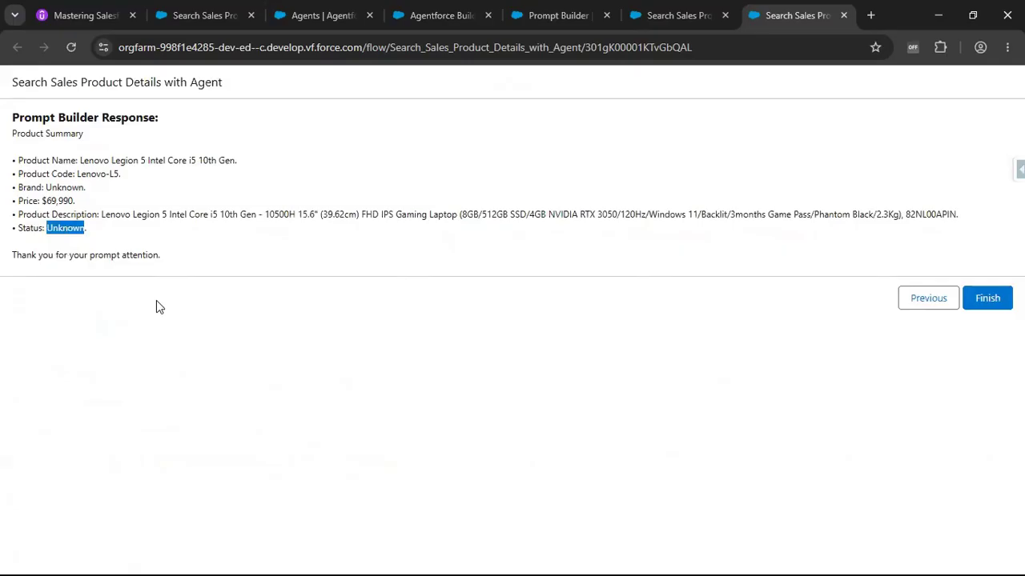
left_click(200, 254)
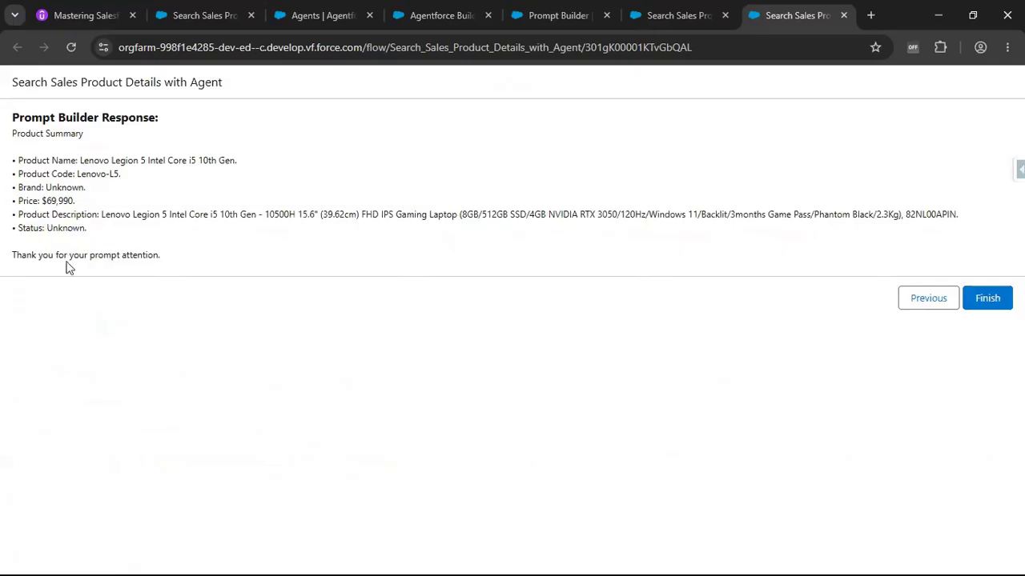
left_click_drag(178, 260, 9, 270)
left_click(12, 272)
left_click_drag(19, 157, 143, 234)
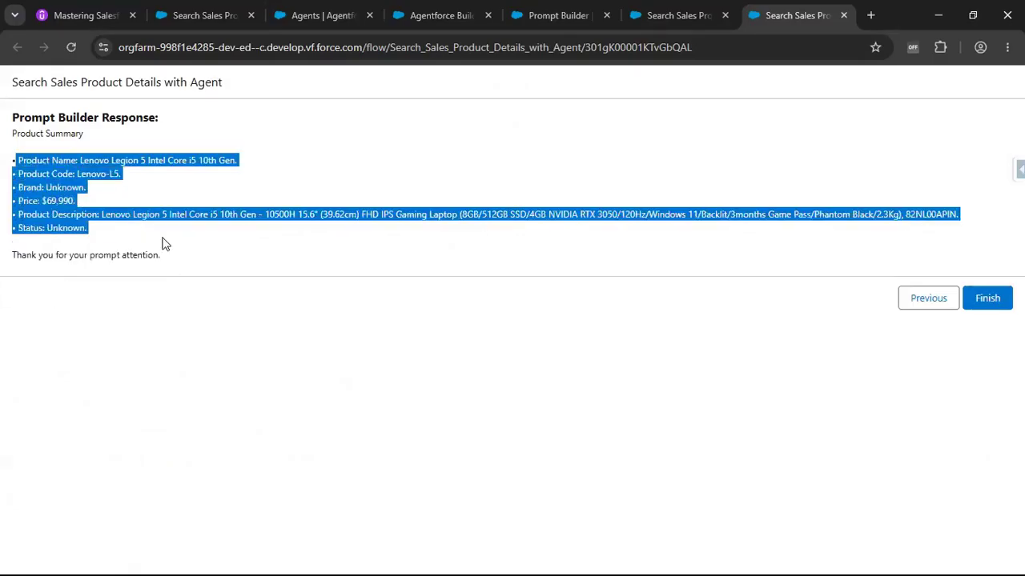
left_click(164, 244)
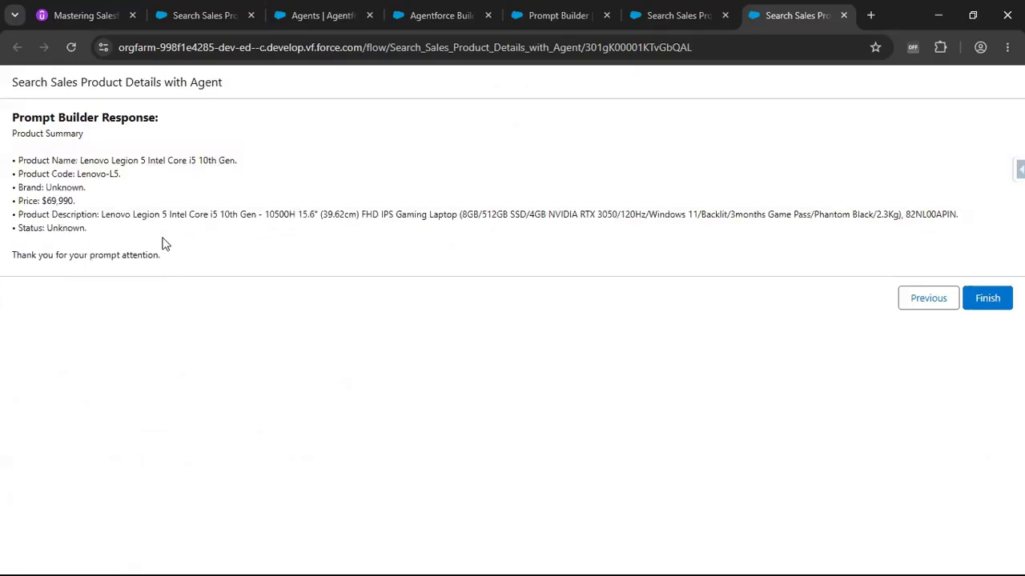
left_click(558, 15)
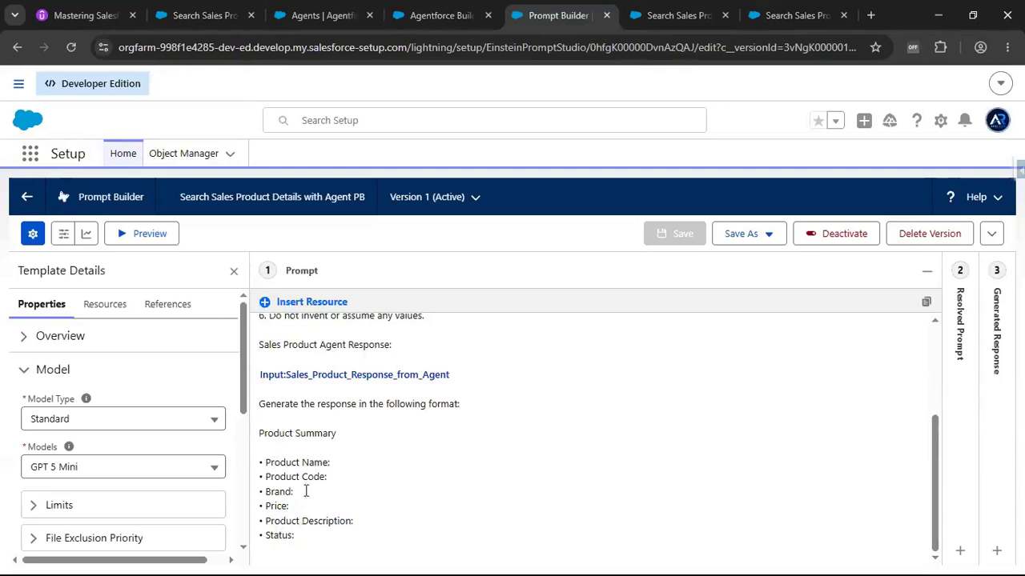
left_click(795, 15)
Go back to the agent response and continue again to regenerate the Prompt Builder summary.
left_click(905, 303)
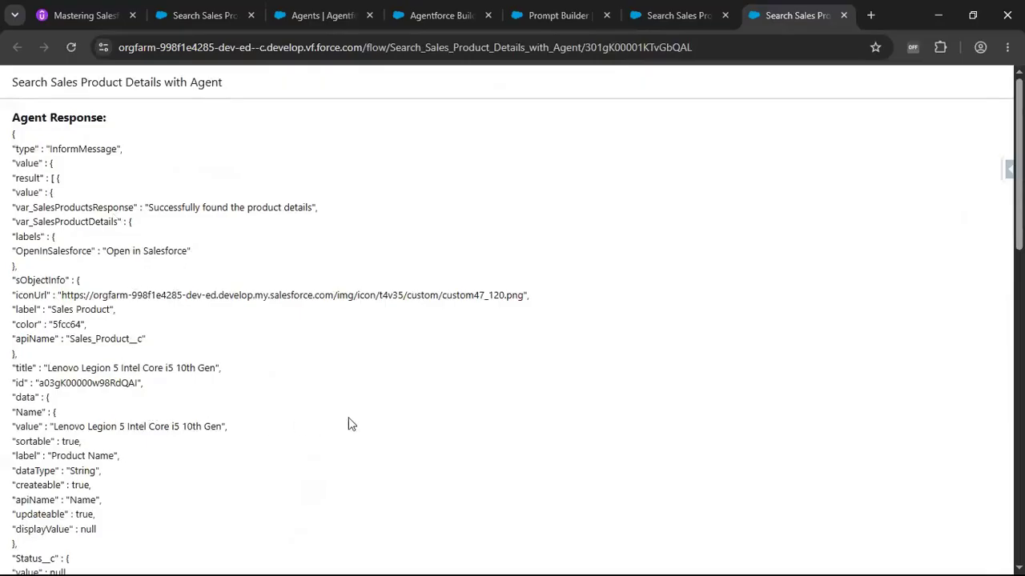
scroll(445, 406, "down", 10)
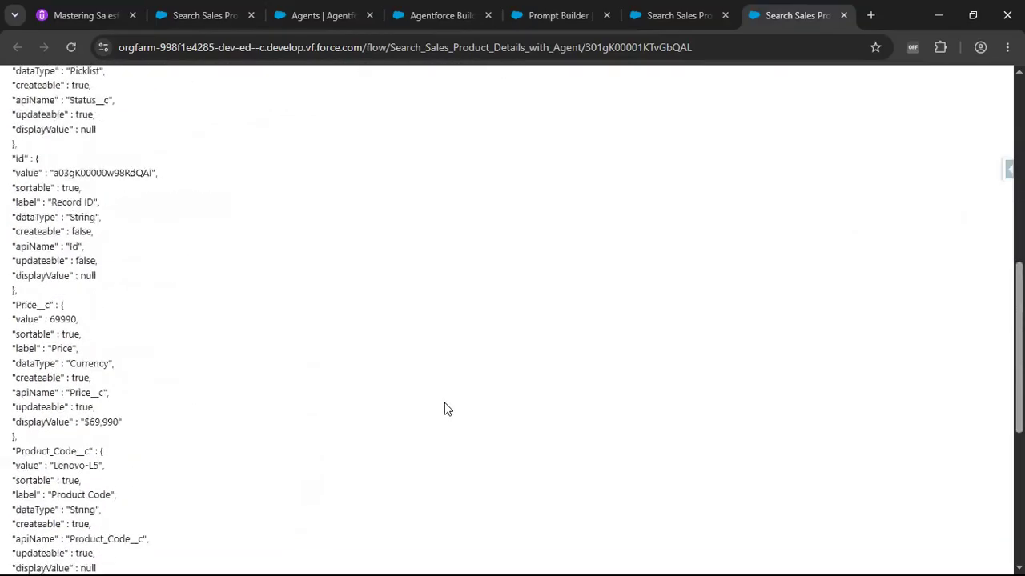
scroll(373, 400, "down", 2)
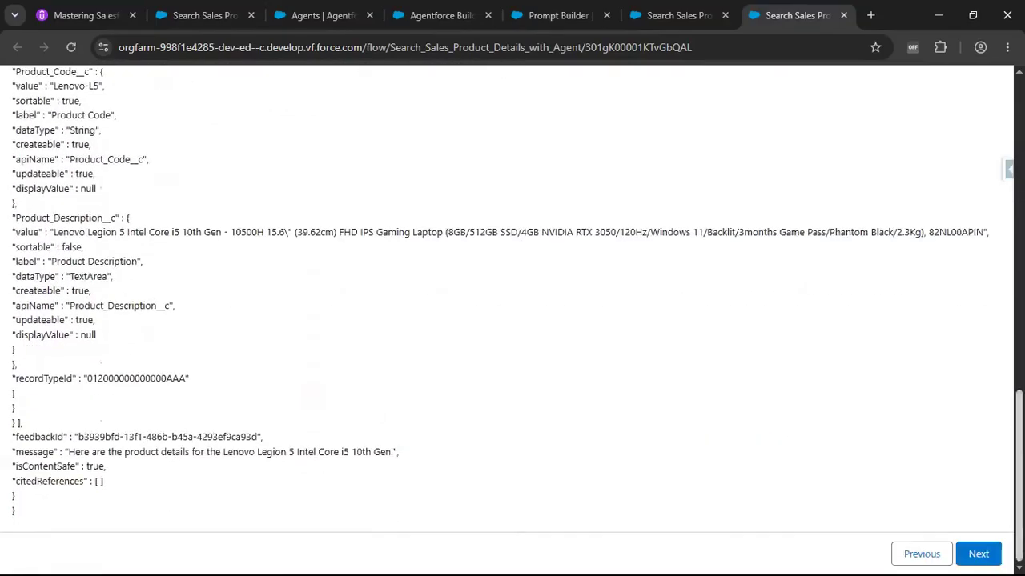
left_click(981, 553)
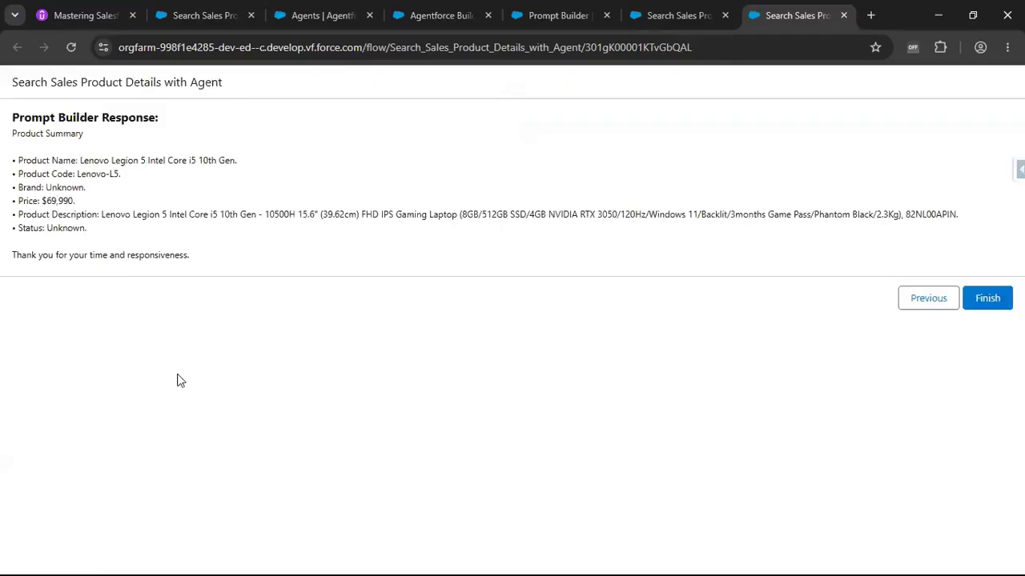
Open the Sales Product list in the reference org and select the product name HP Envy 15- 11th Gen.
left_click(210, 17)
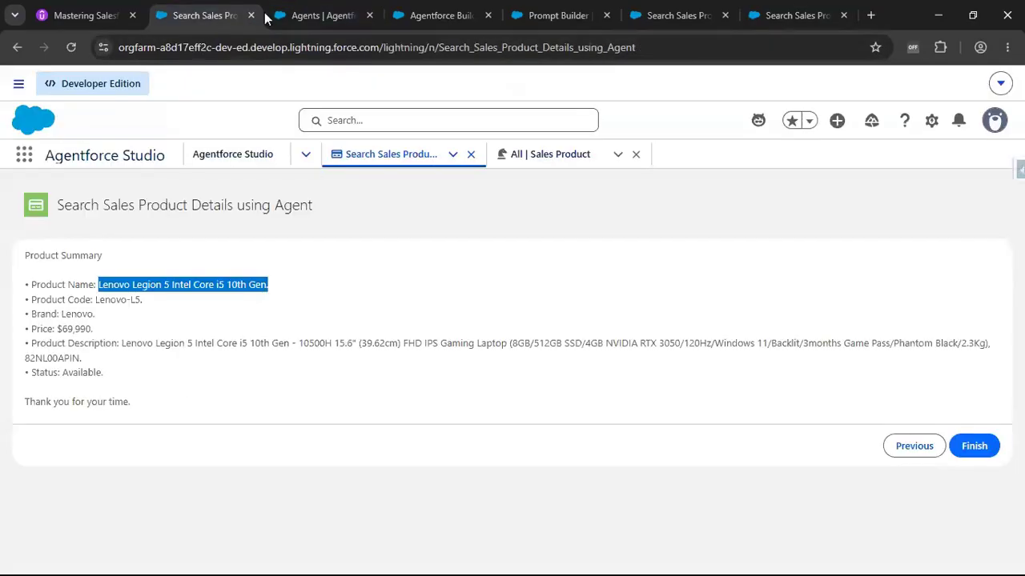
left_click(522, 154)
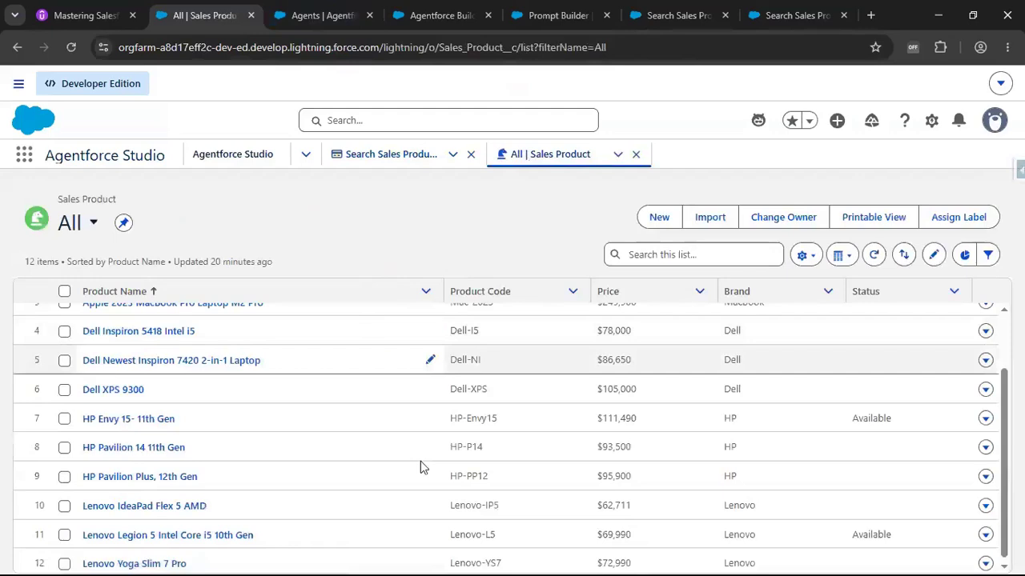
left_click_drag(77, 422, 204, 425)
key("ctrl+c")
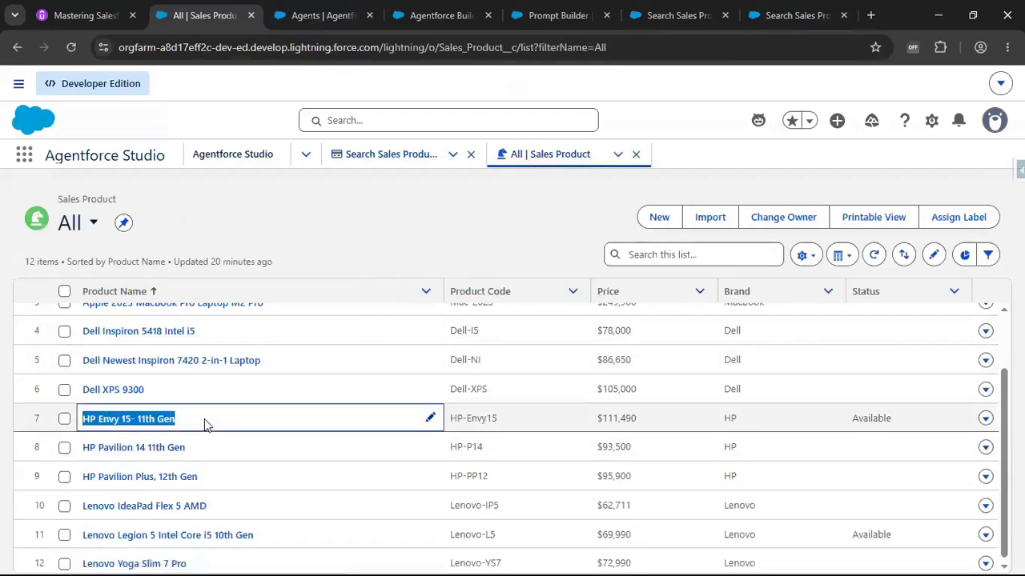
Restart the search flow and submit the search text "Search HP Envy 15- 11th Gen product details" to the agent.
left_click(803, 16)
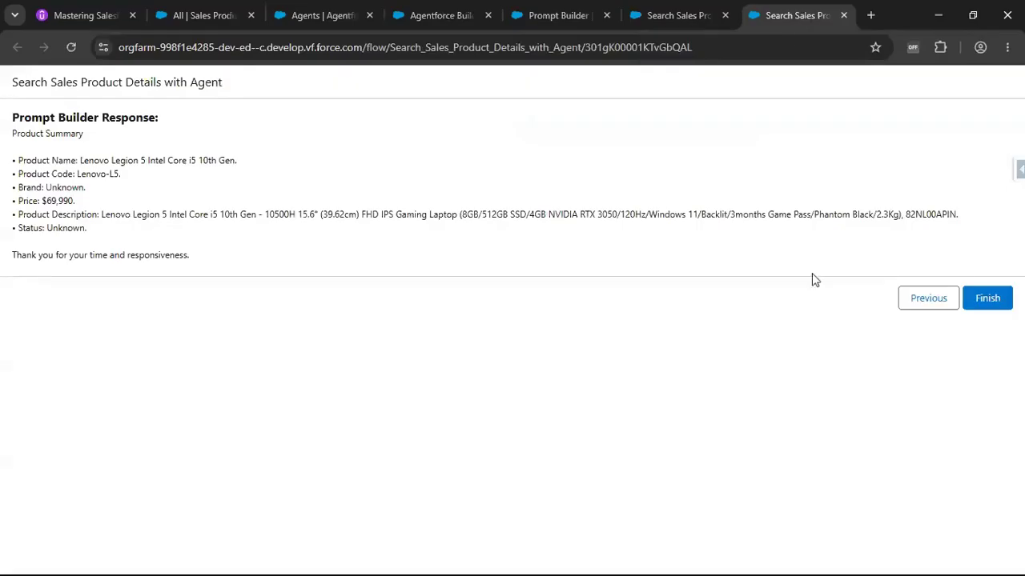
left_click(993, 297)
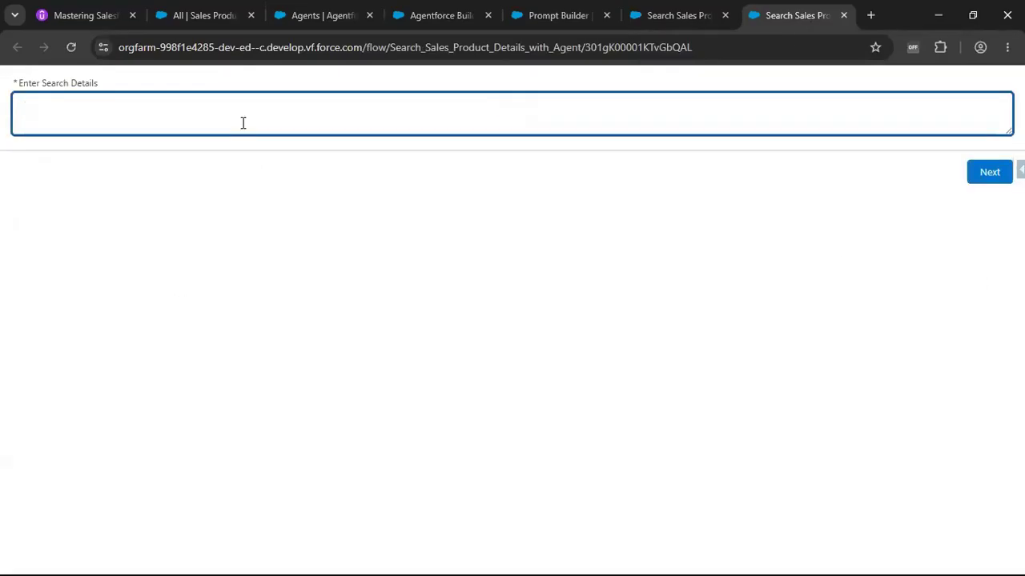
key("ctrl+v")
type("S")
type("ch Sal")
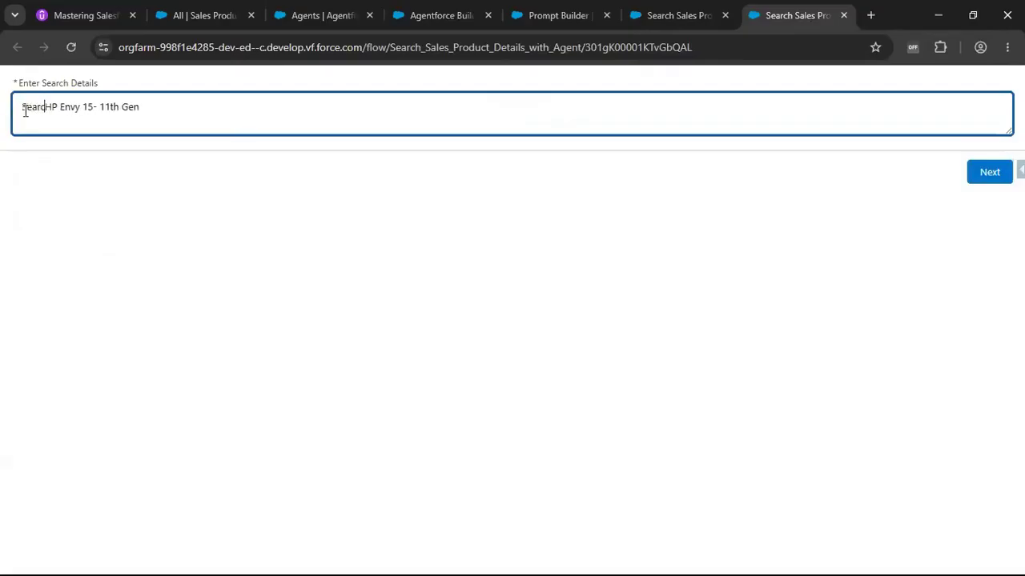
type("es Product")
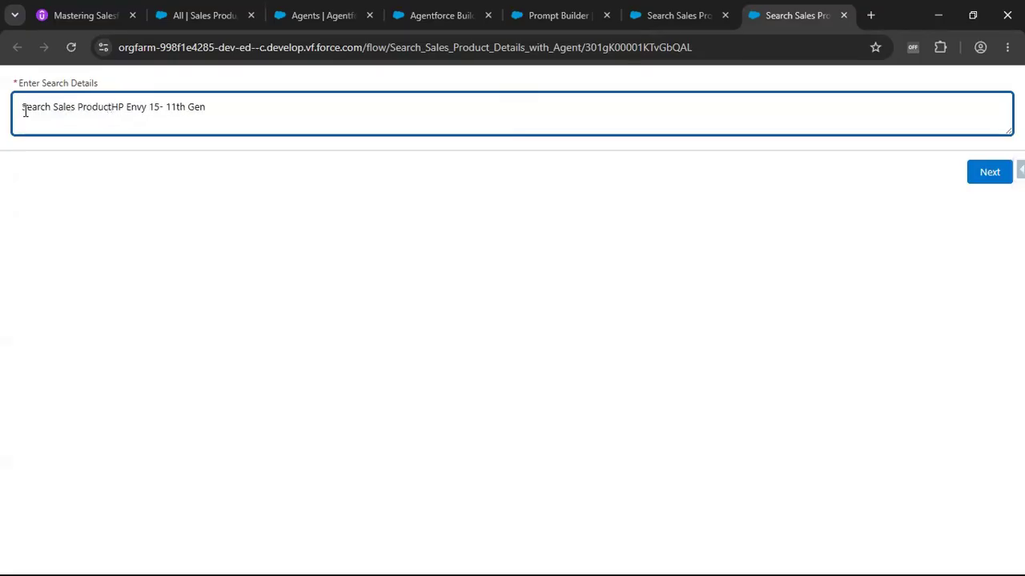
key("BackSpace")
key("BackSpace")
key("BackSpace")
key("BackSpace")
key("BackSpace")
key("BackSpace")
key("BackSpace")
key("BackSpace")
key("BackSpace")
key("BackSpace")
key("BackSpace")
key("BackSpace")
key("BackSpace")
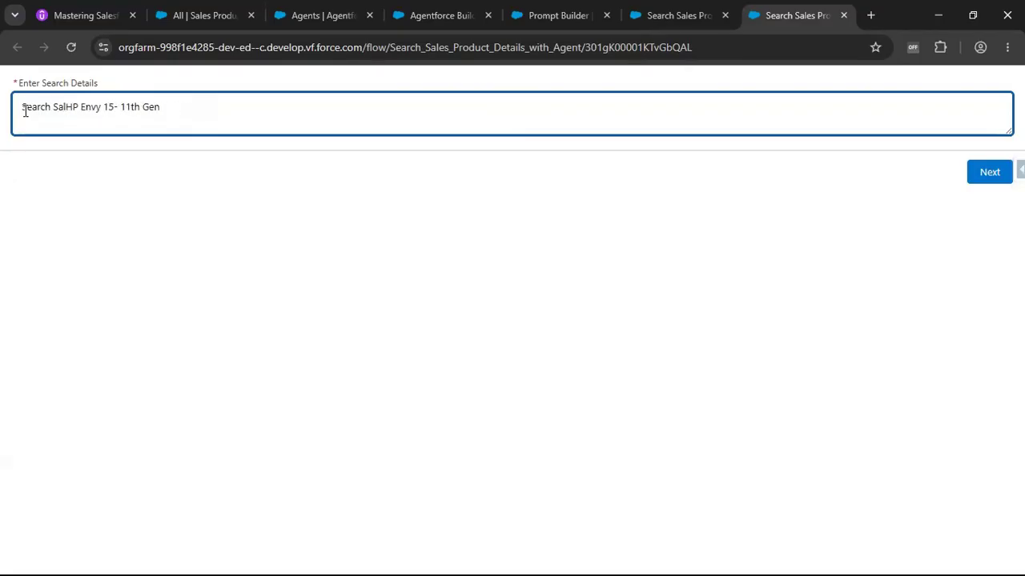
left_click(204, 112)
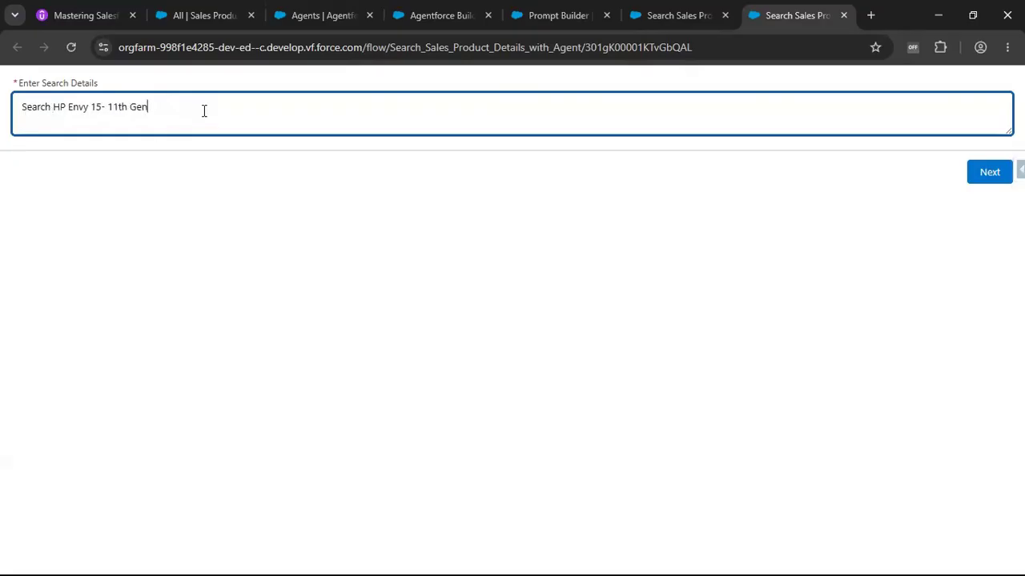
type("rpdo")
key("BackSpace")
key("BackSpace")
key("BackSpace")
key("BackSpace")
type("product details")
left_click(977, 177)
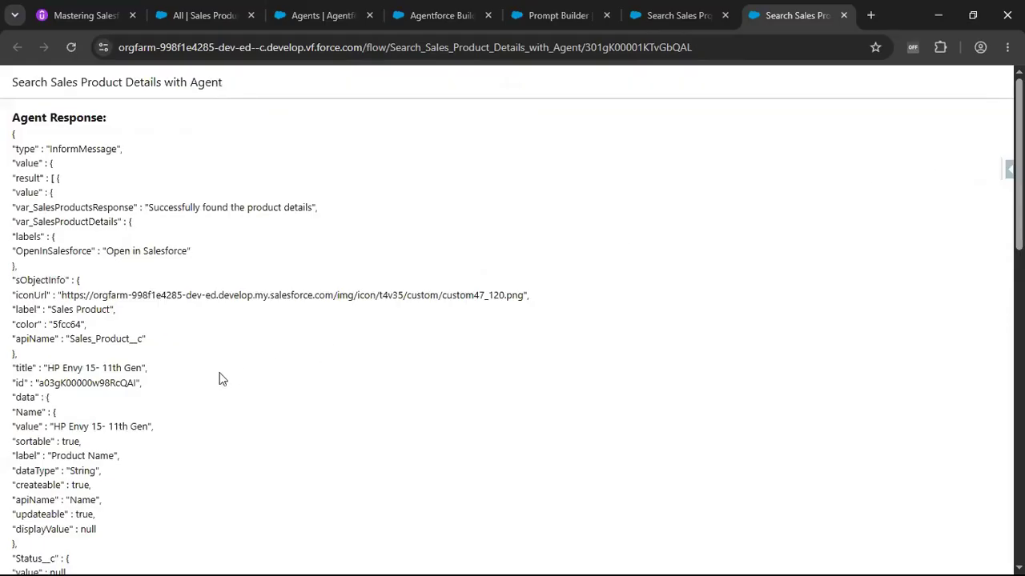
Review the agent's JSON response for the HP Envy product, then continue and check the product name in the Prompt Builder summary.
left_click_drag(68, 368, 145, 369)
left_click(297, 387)
scroll(839, 437, "down", 12)
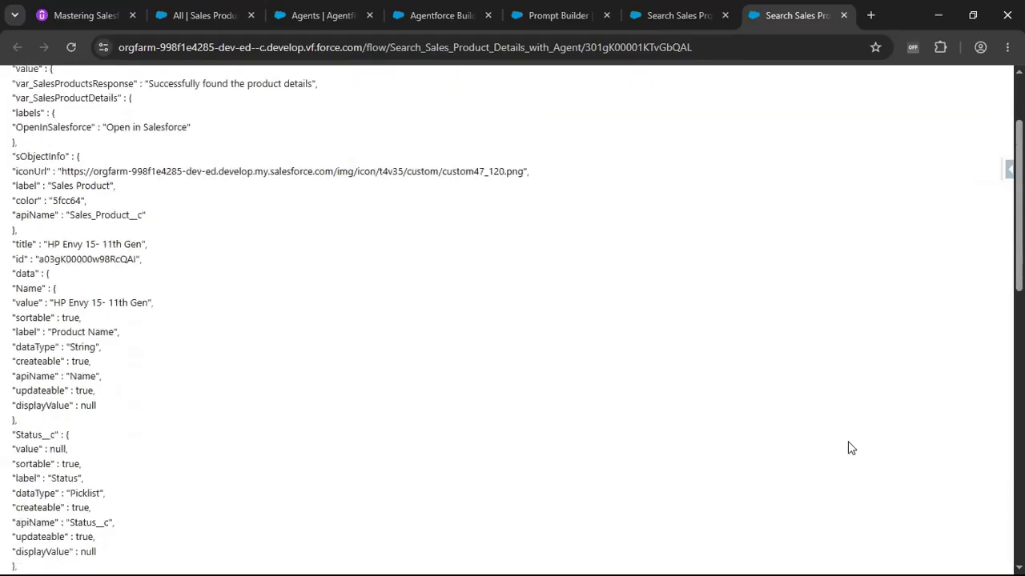
left_click(978, 553)
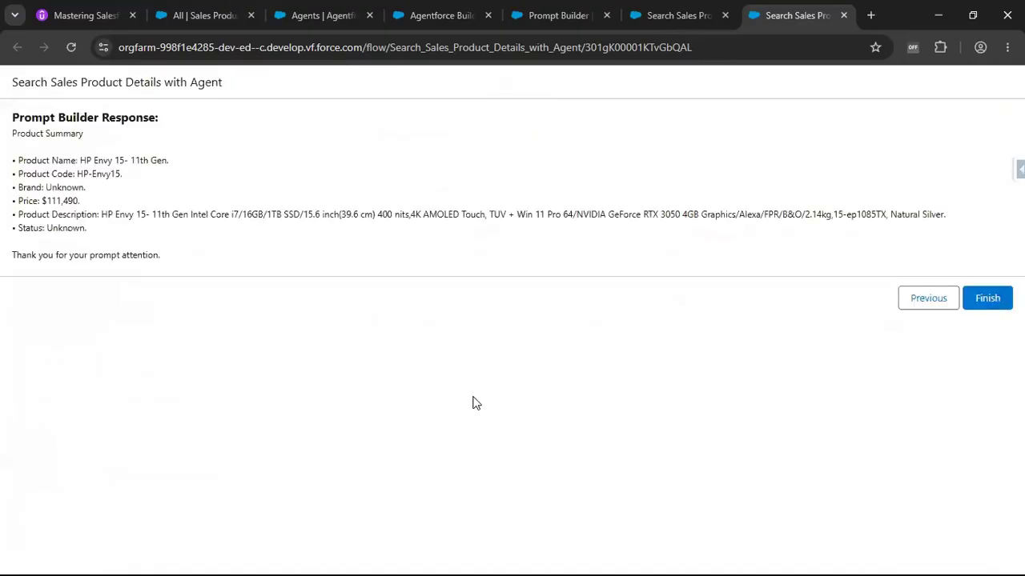
left_click_drag(98, 160, 187, 164)
left_click(104, 177)
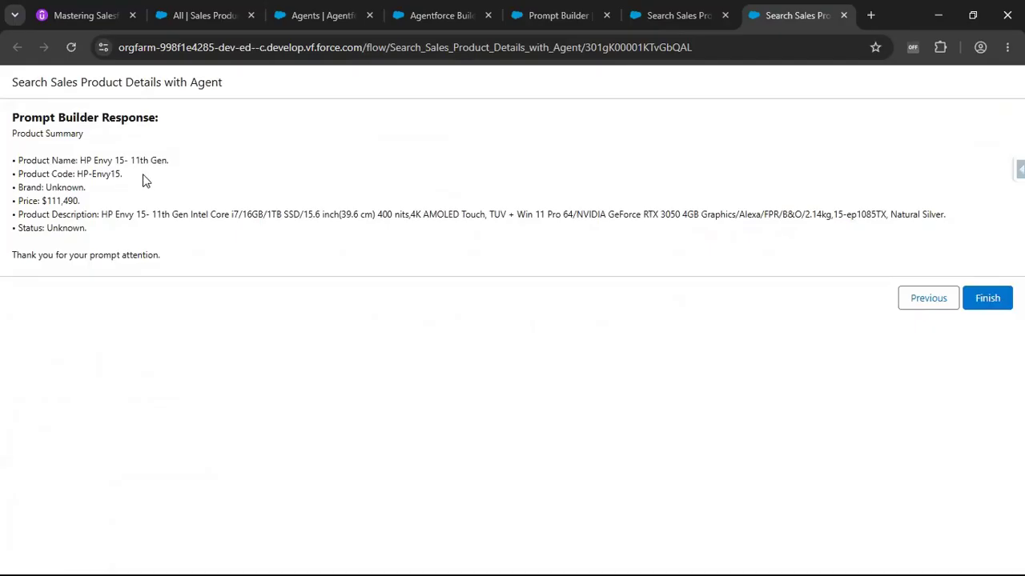